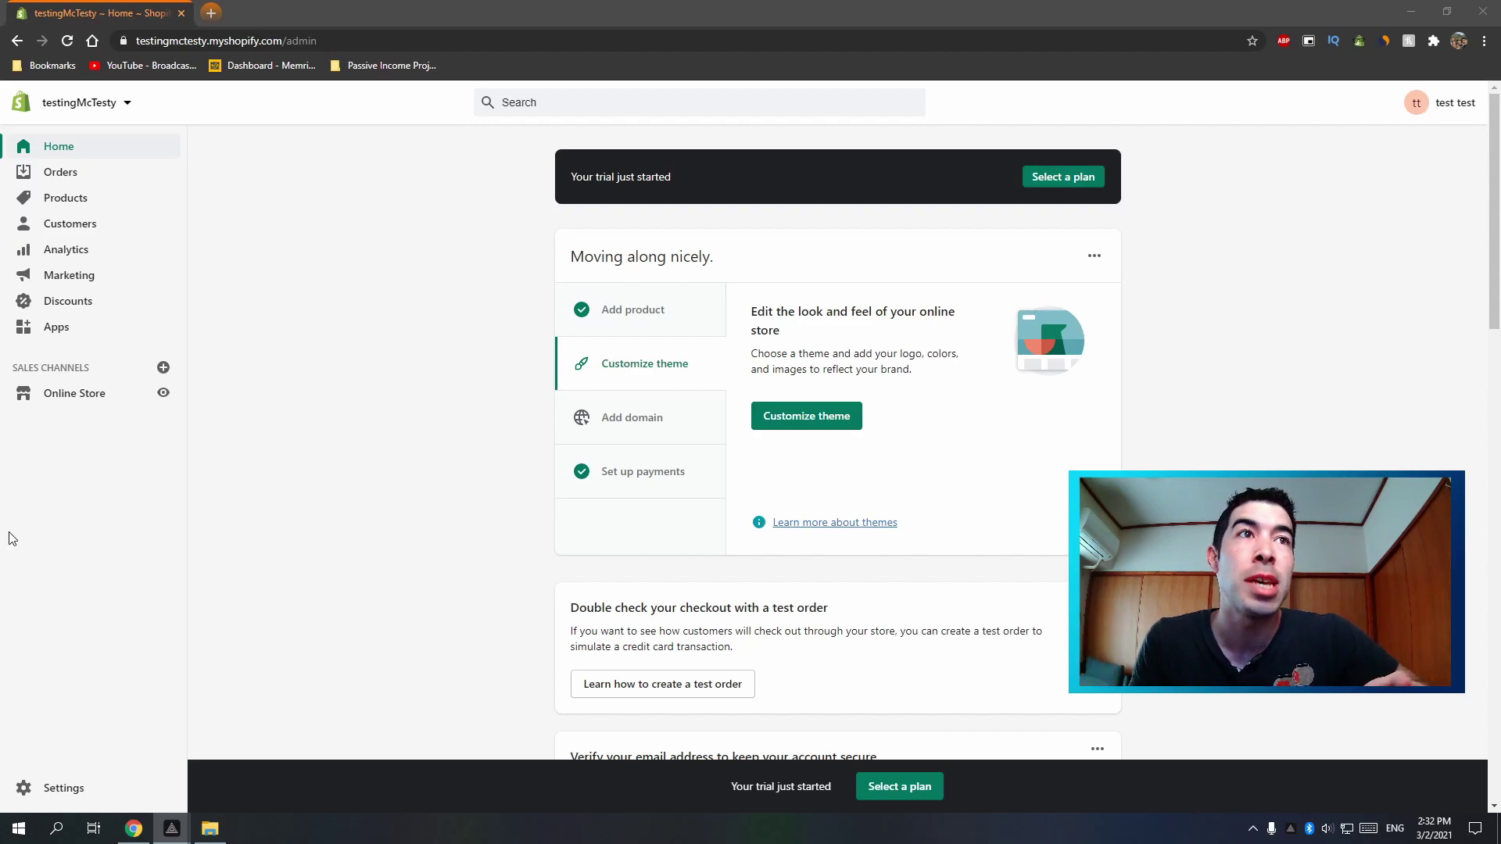
Step: Preview the online store's home page down to the image-with-text section, and close the preview
click(162, 393)
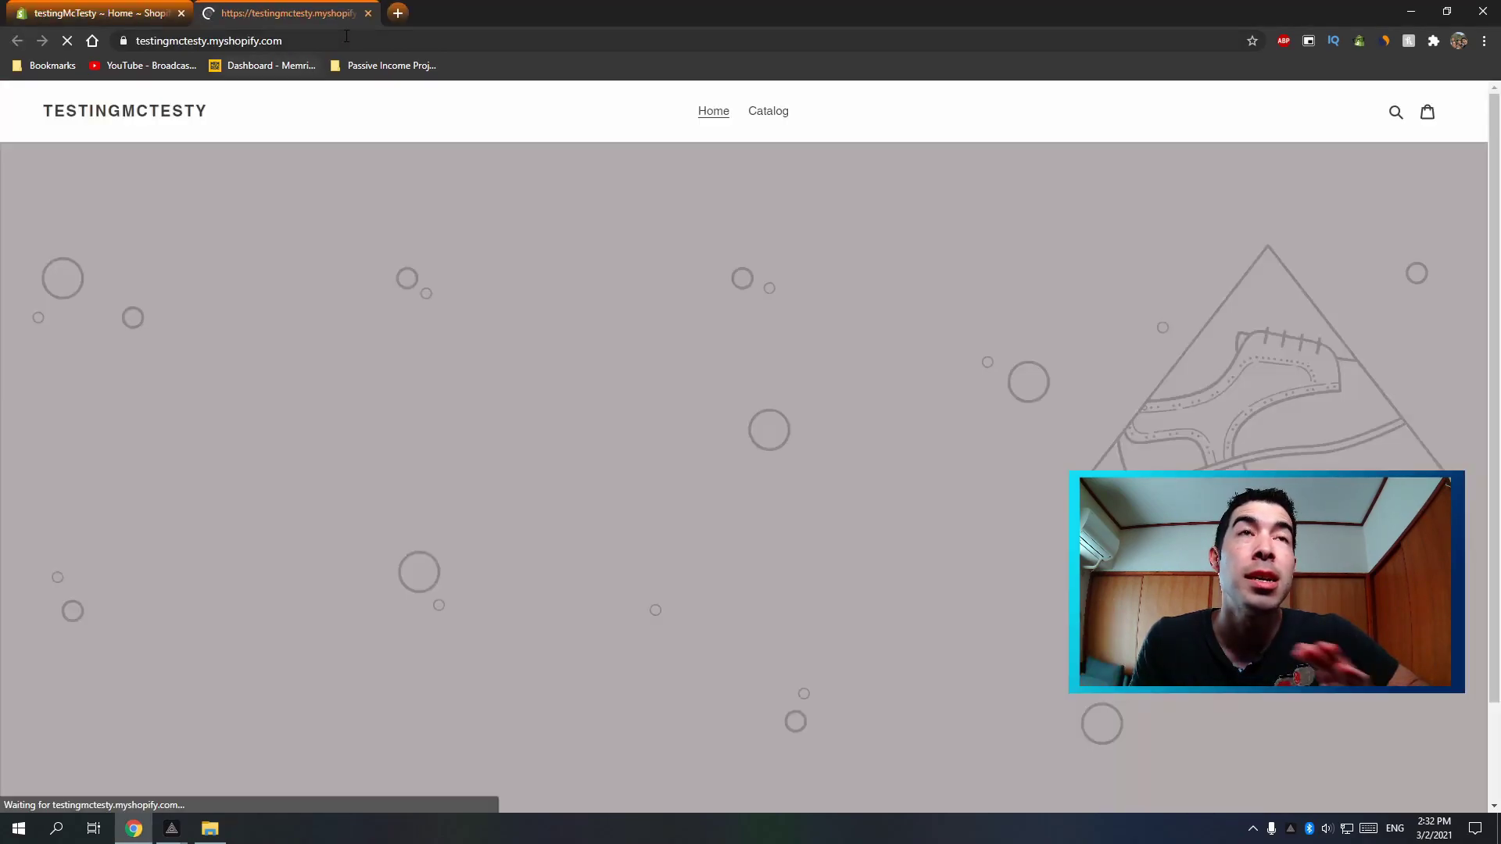
scroll(660, 289, down, 5)
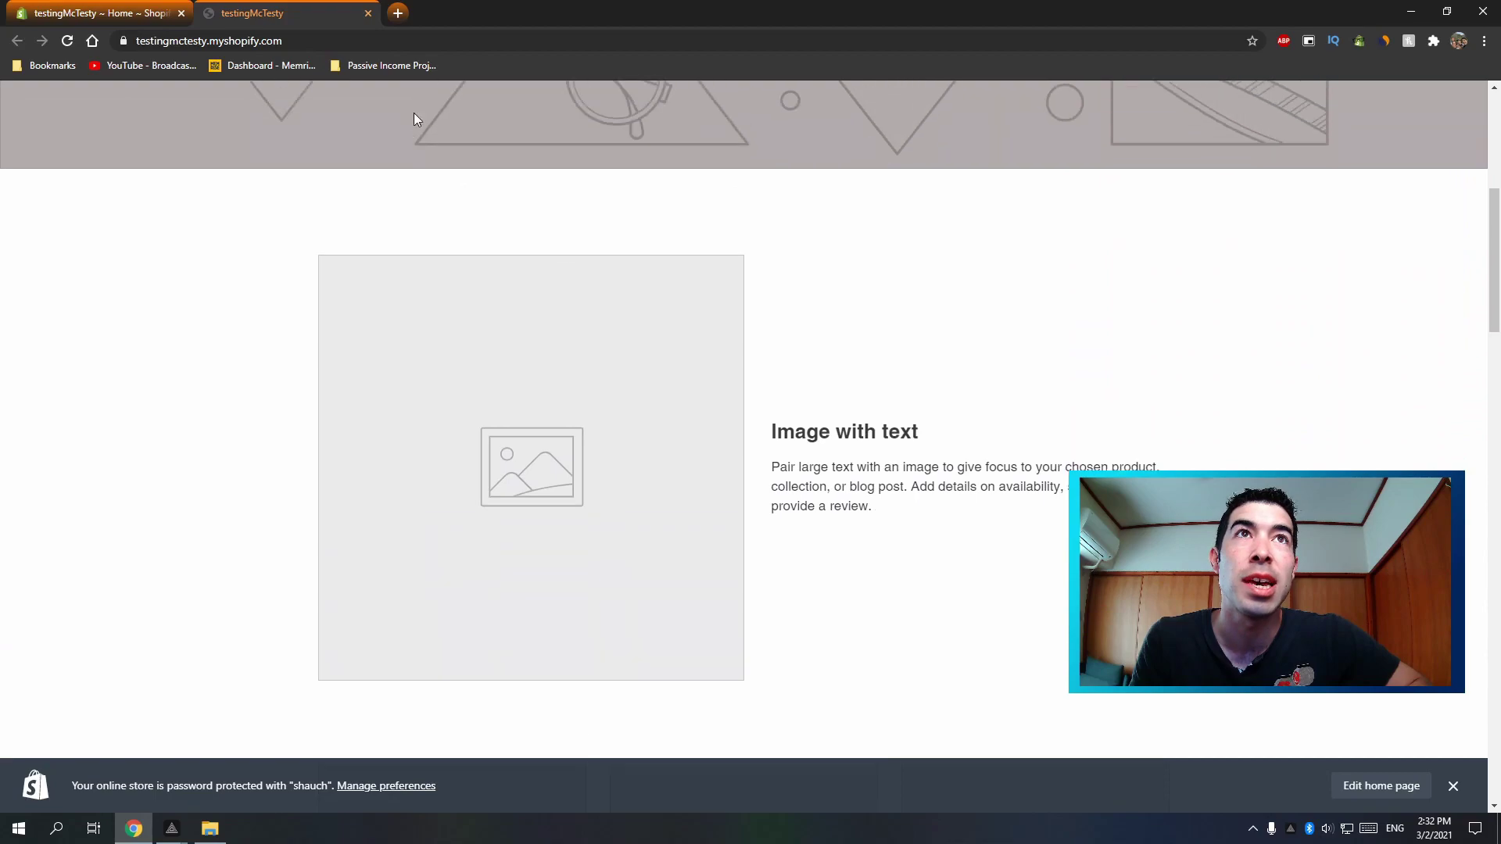
click(367, 13)
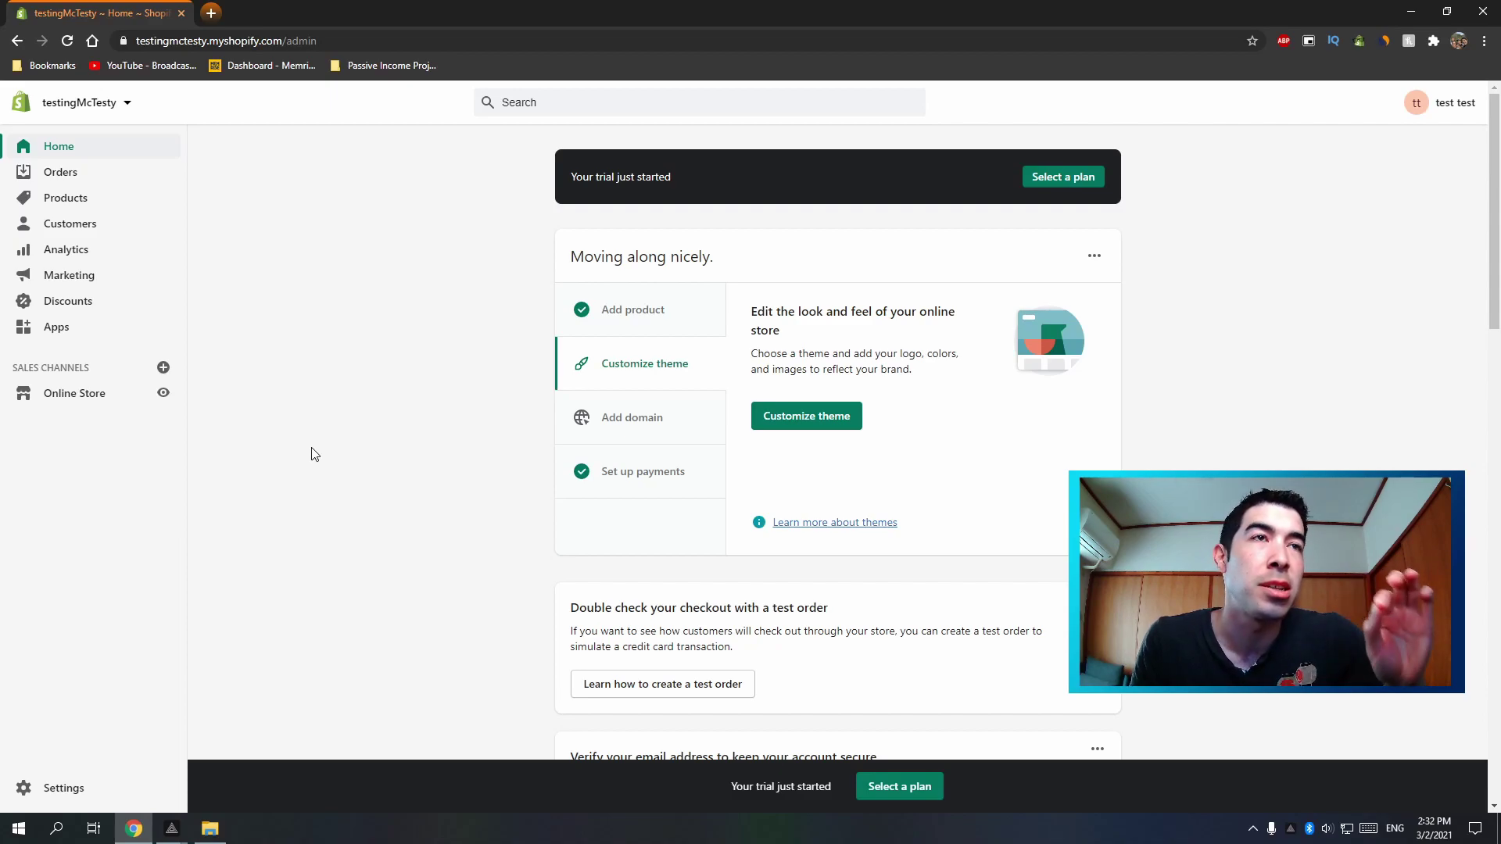
Step: Visit the Shopify App Store from the admin's apps page, search for "oberlo" and open the Oberlo - Dropshipping App listing
click(67, 332)
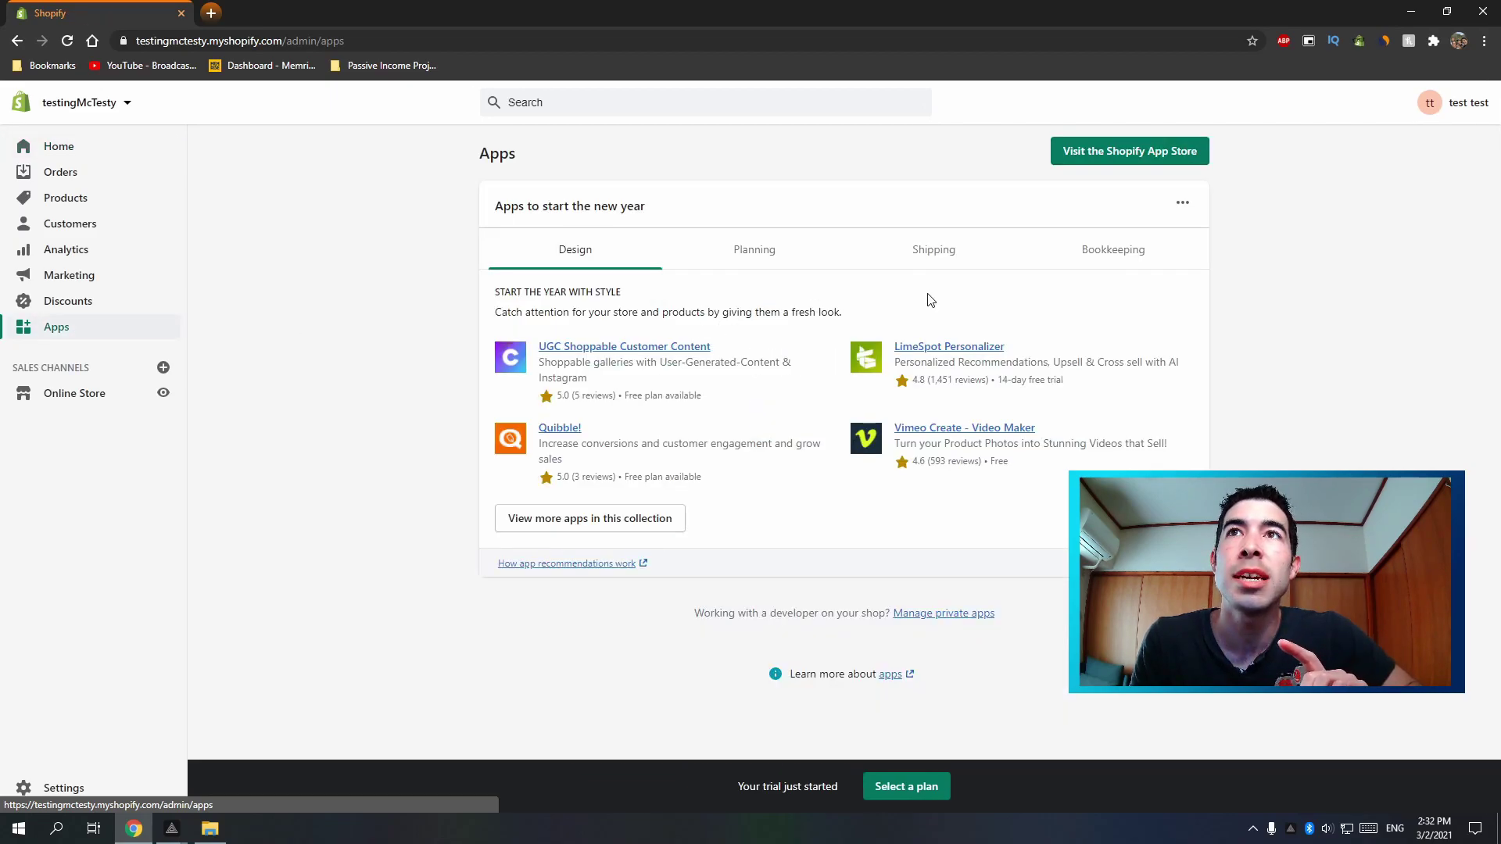
click(1121, 156)
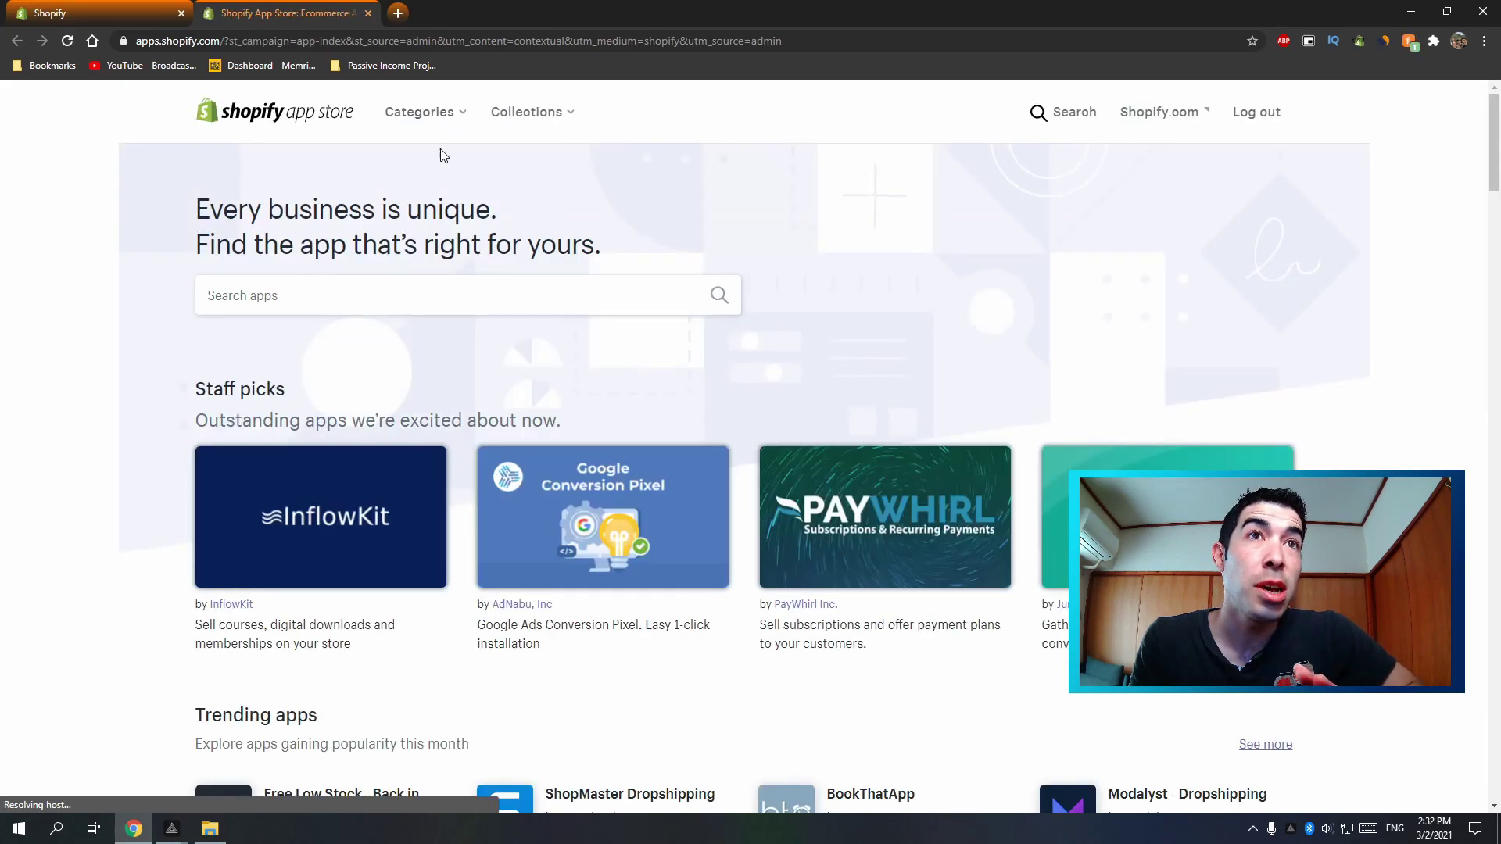
click(408, 294)
text(oberlo)
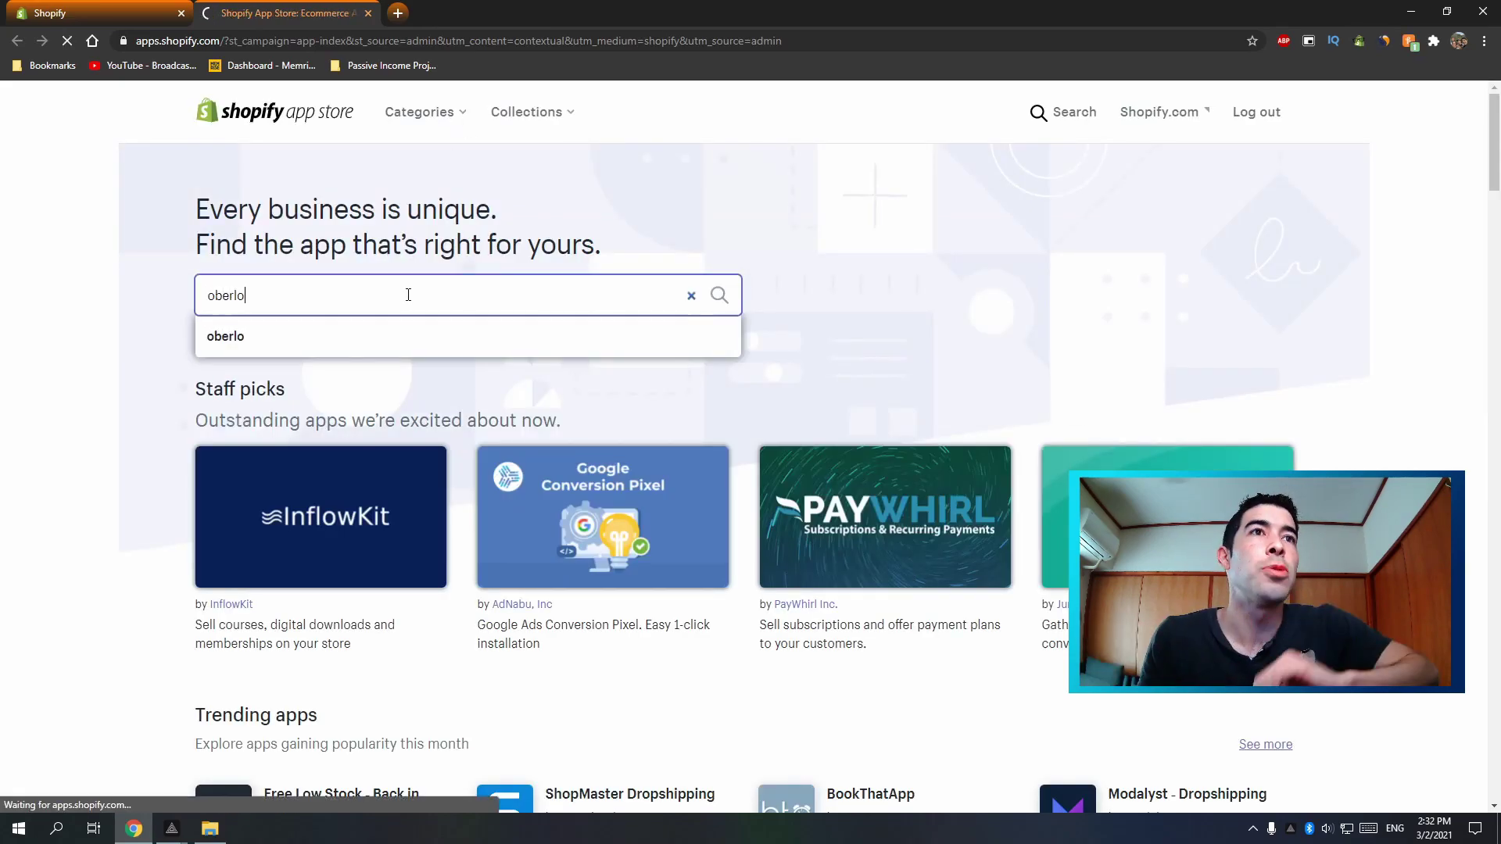
key(Return)
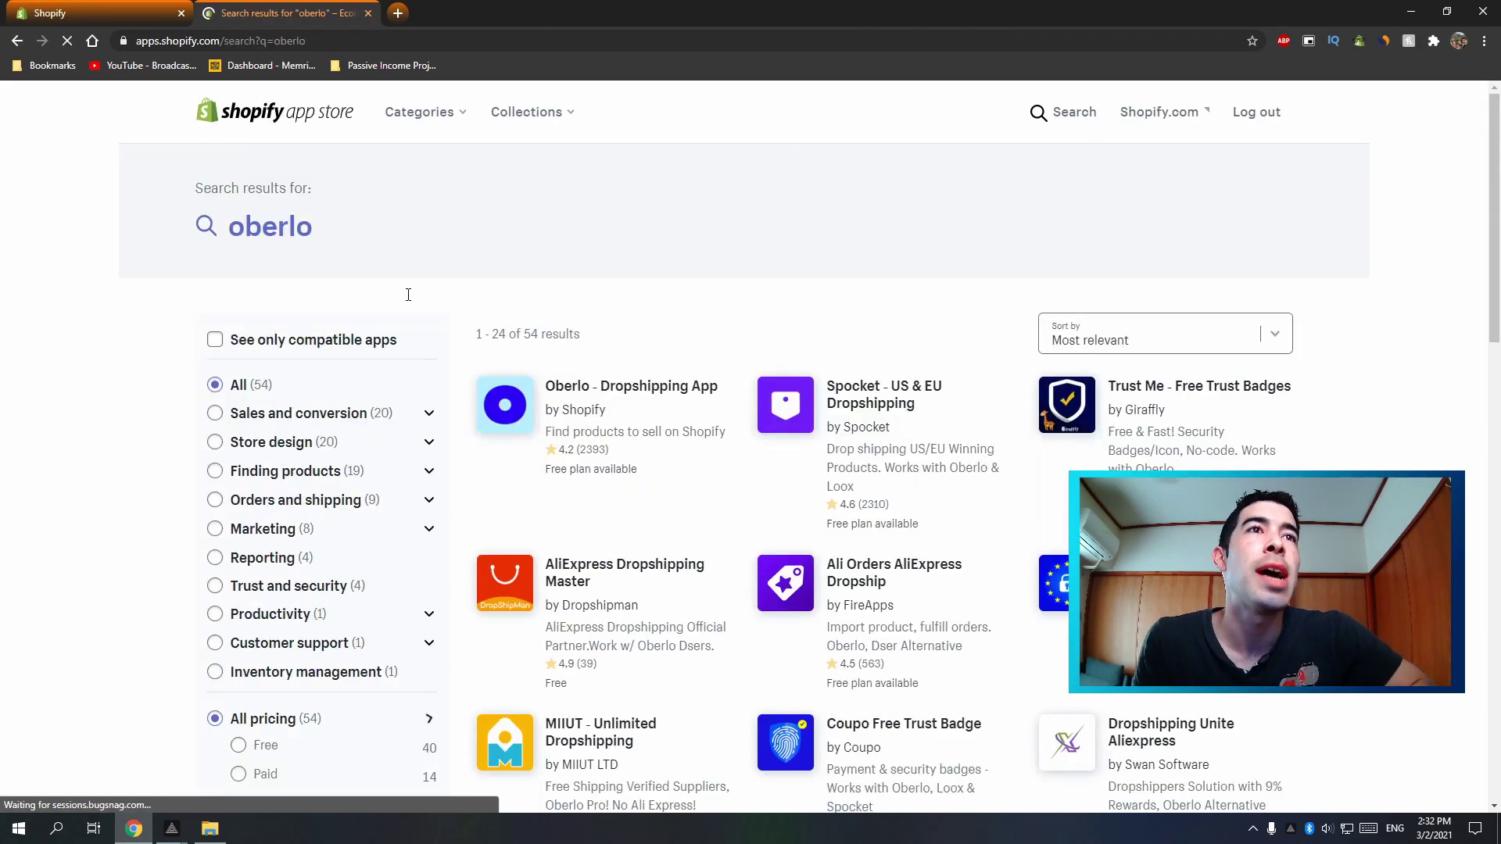
click(607, 390)
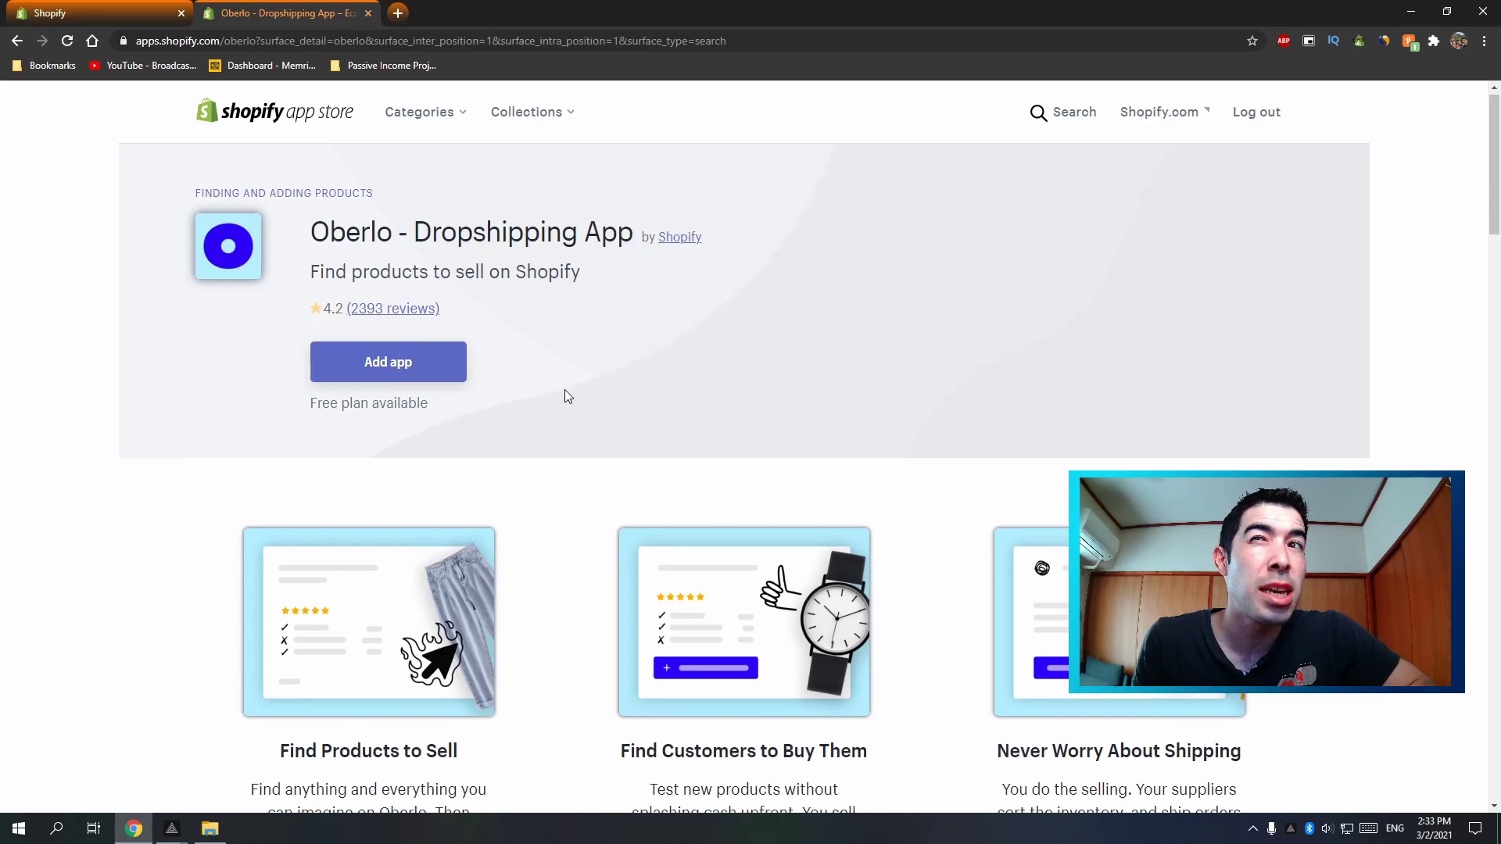
Step: Examine the Oberlo app listing, including its feature overview, pricing plans and most recent reviews
scroll(565, 393, down, 2)
scroll(560, 396, up, 2)
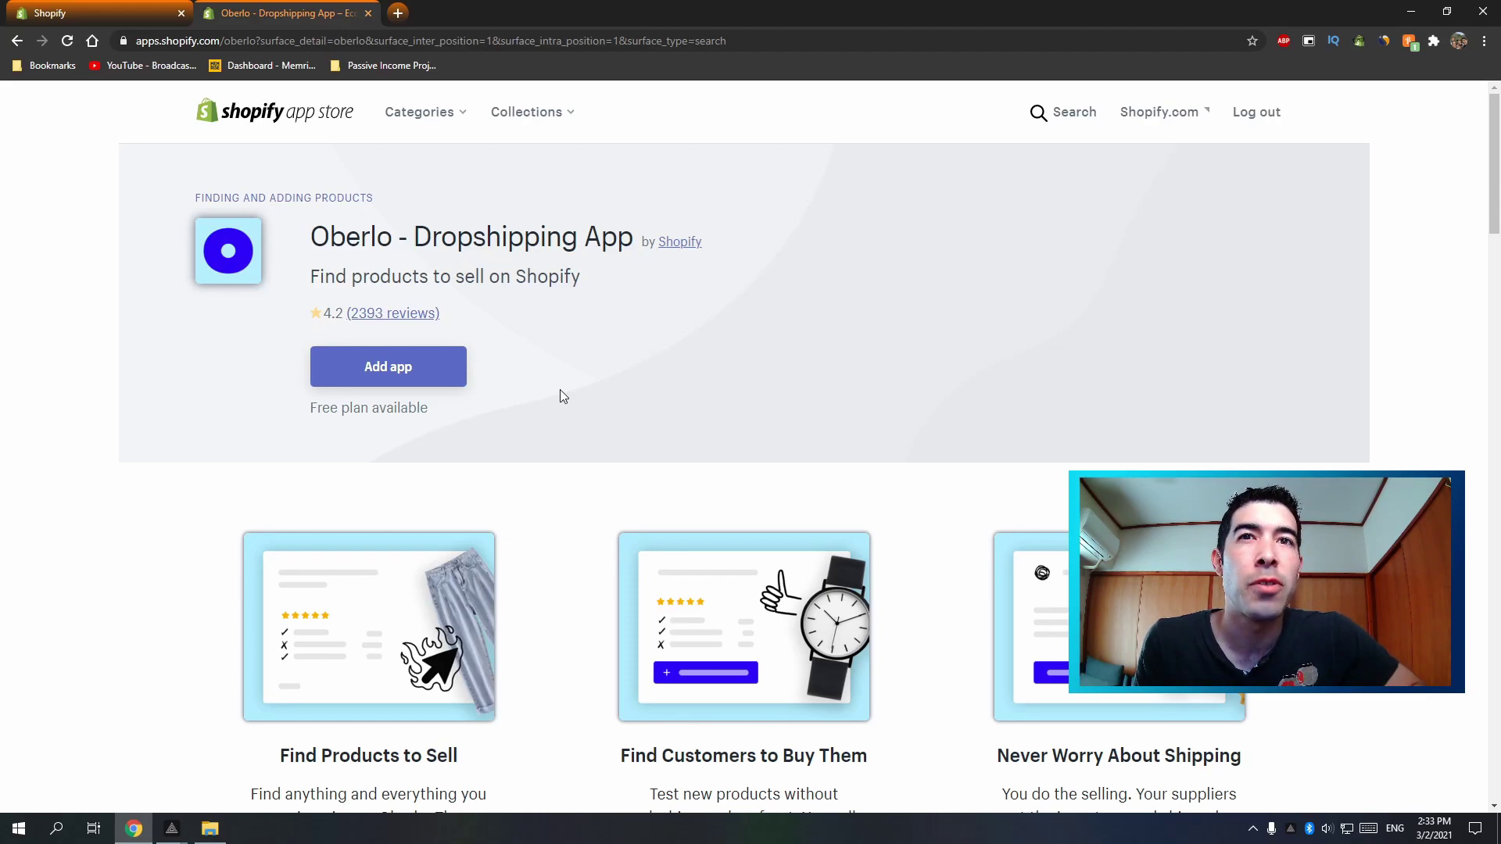
scroll(560, 395, down, 2)
scroll(532, 385, up, 2)
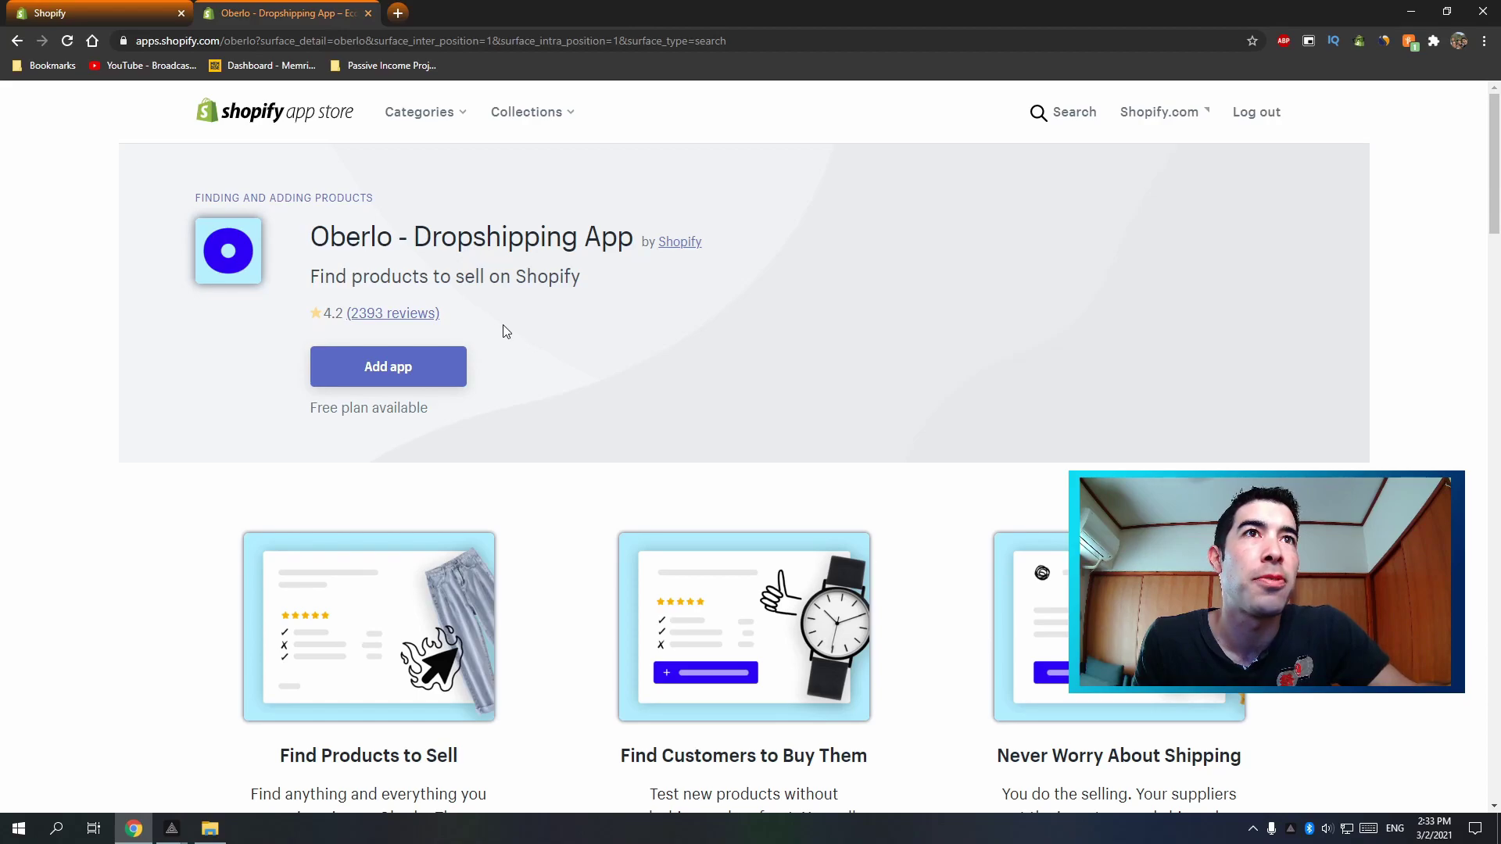
scroll(692, 331, down, 1)
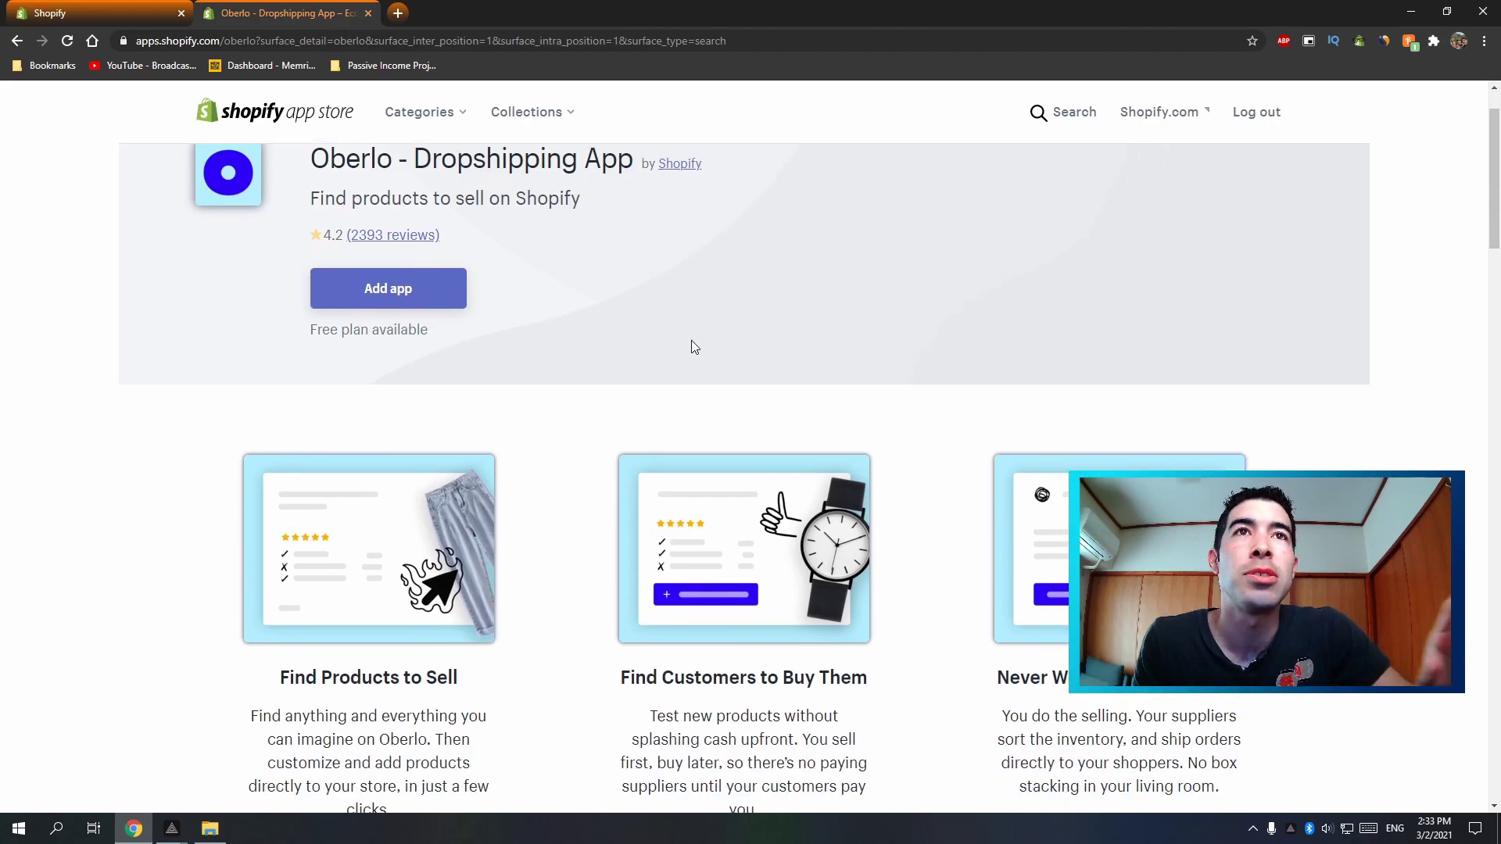
scroll(691, 340, down, 1)
scroll(691, 332, down, 1)
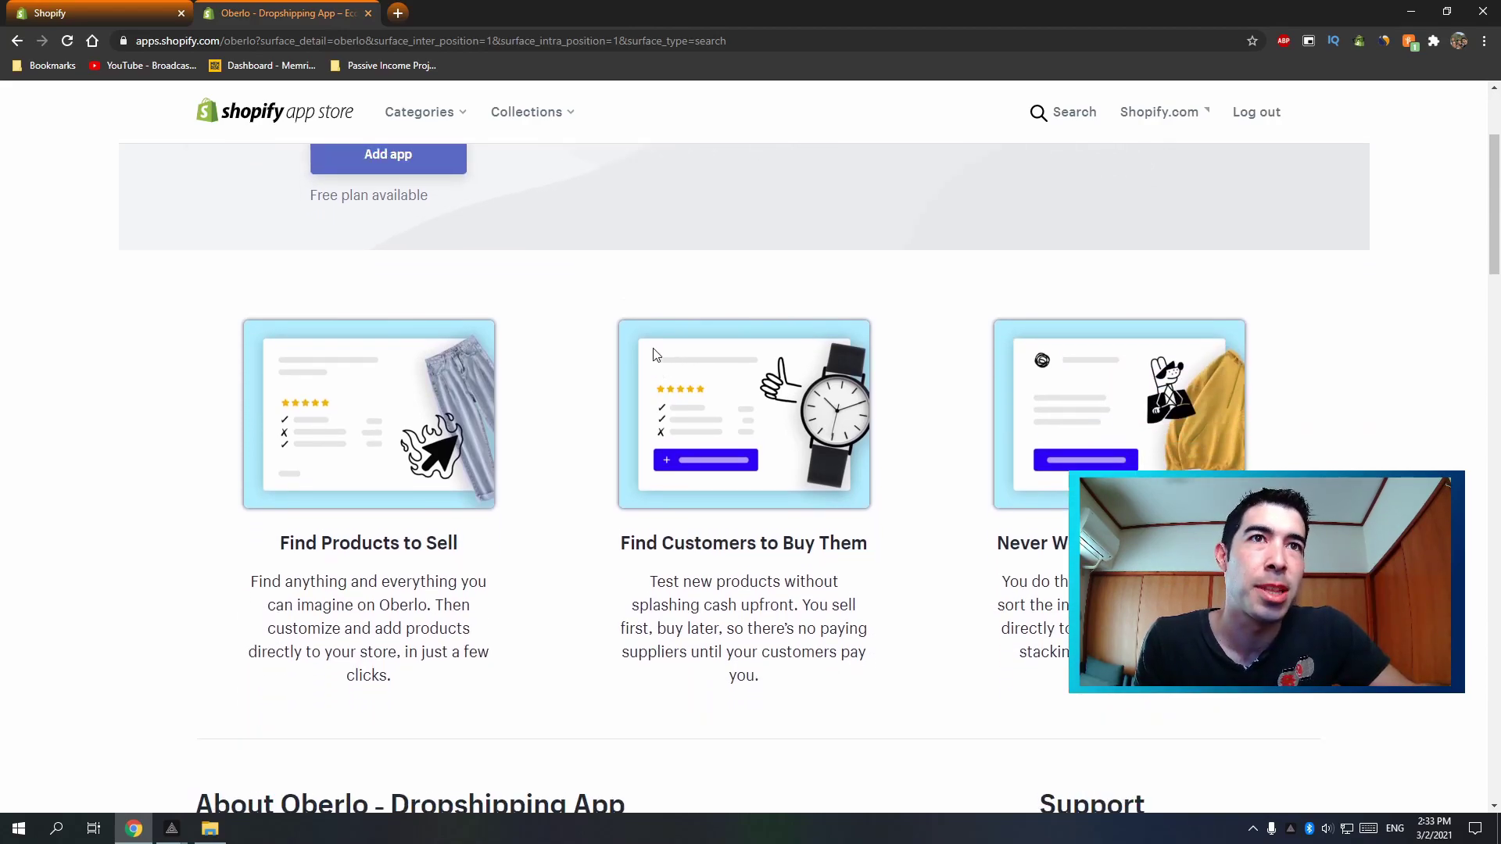
scroll(547, 438, up, 3)
scroll(613, 438, down, 15)
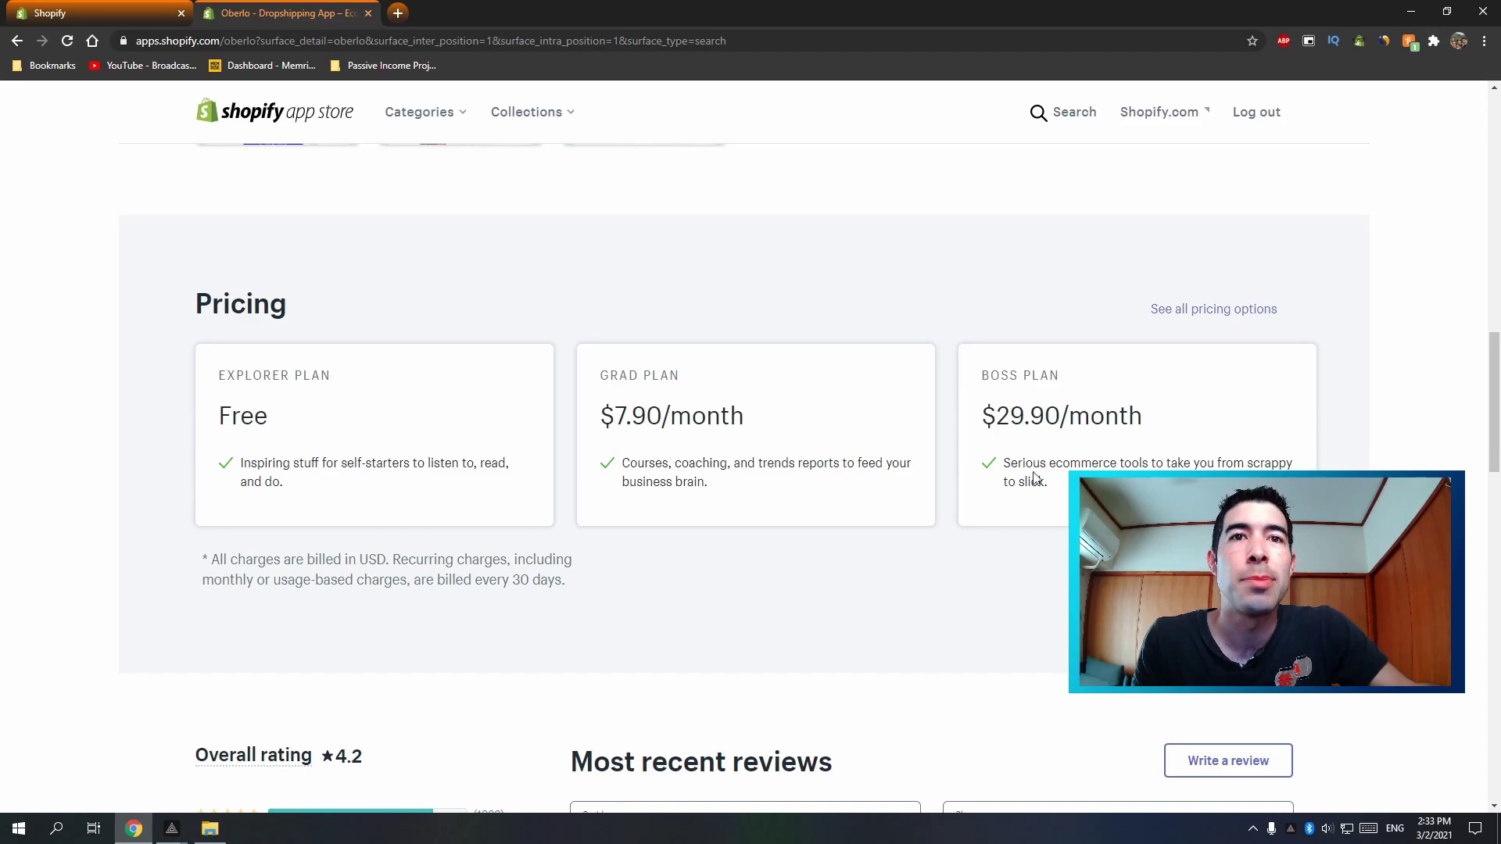
scroll(566, 467, down, 3)
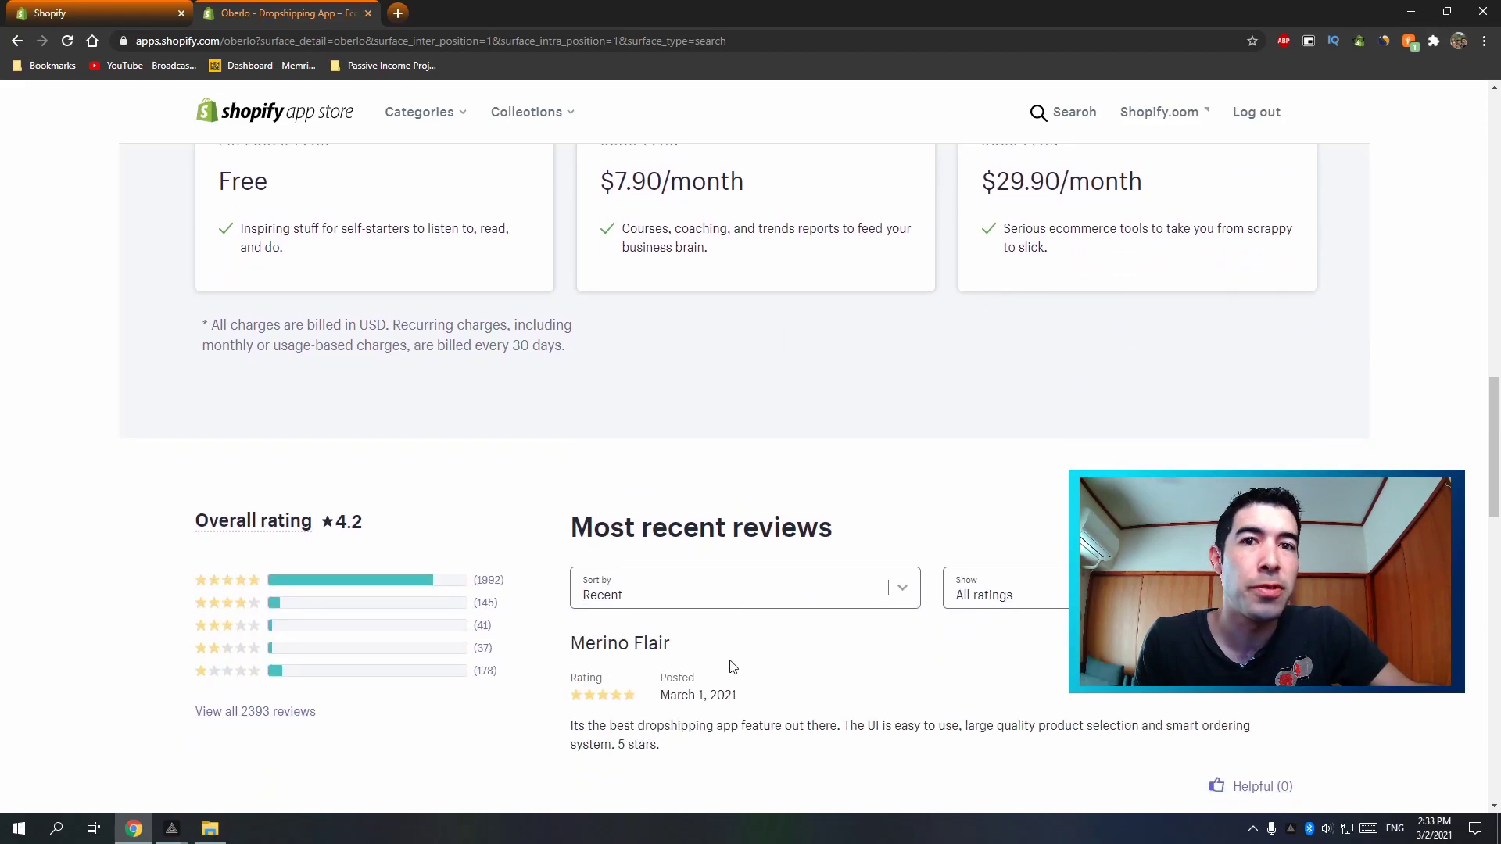
Step: Browse the enlarged screenshots in the Oberlo listing's media gallery and close the viewer
scroll(732, 665, up, 8)
click(298, 566)
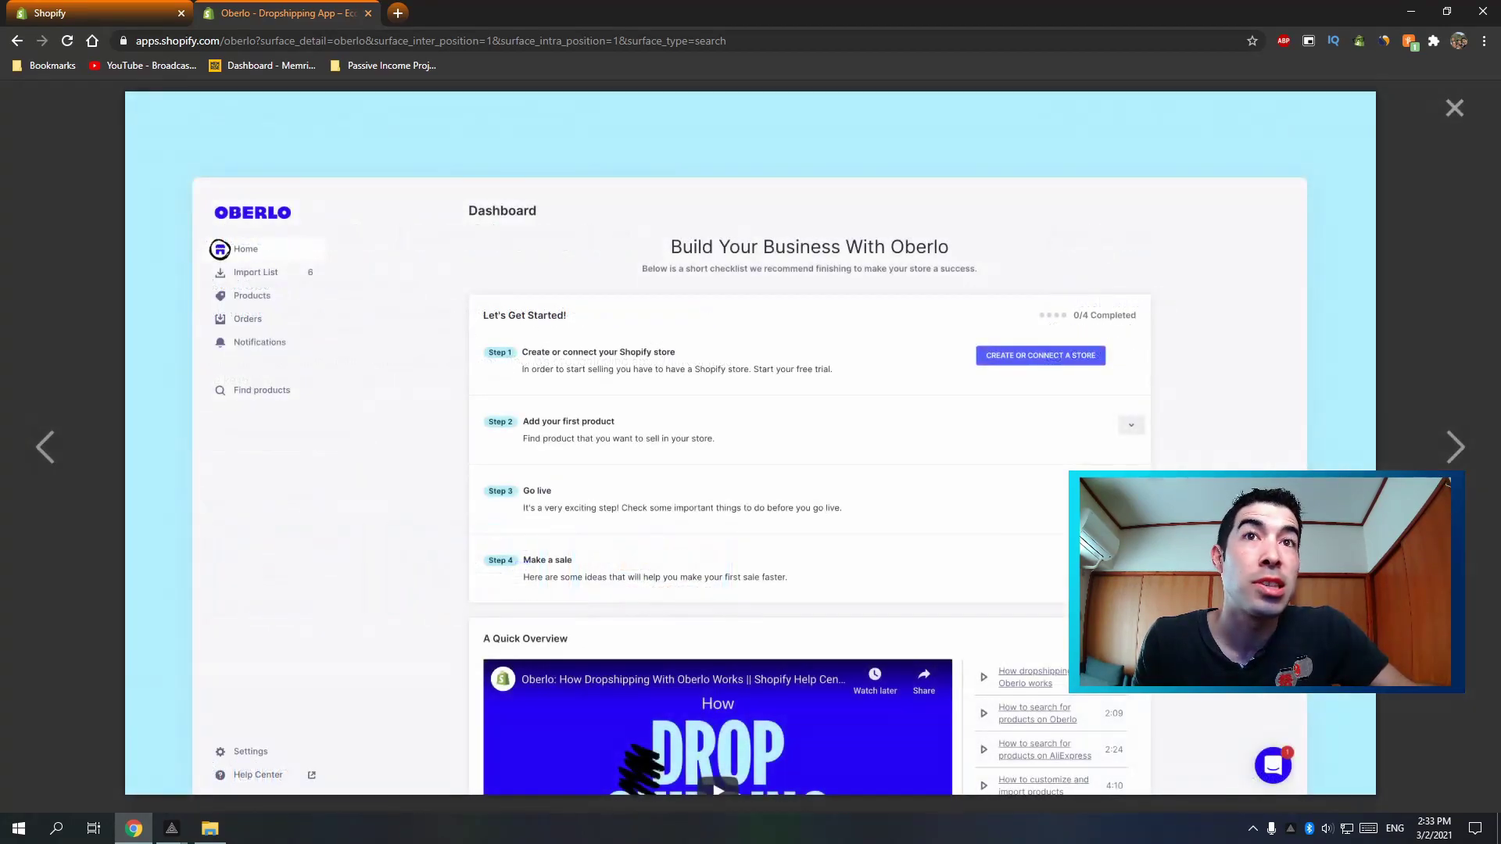
click(1462, 447)
click(1460, 446)
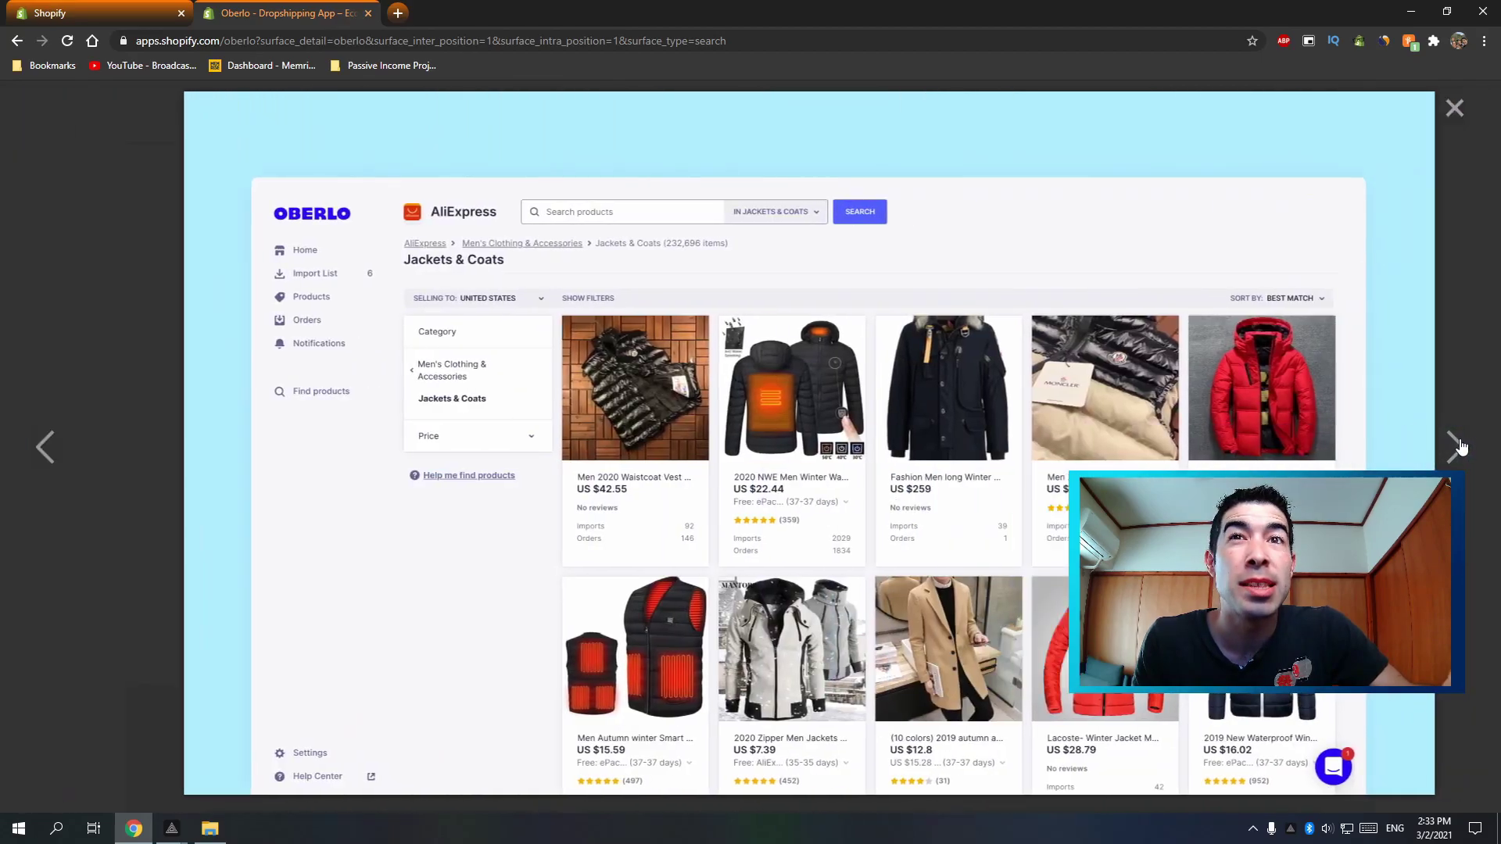
click(1460, 111)
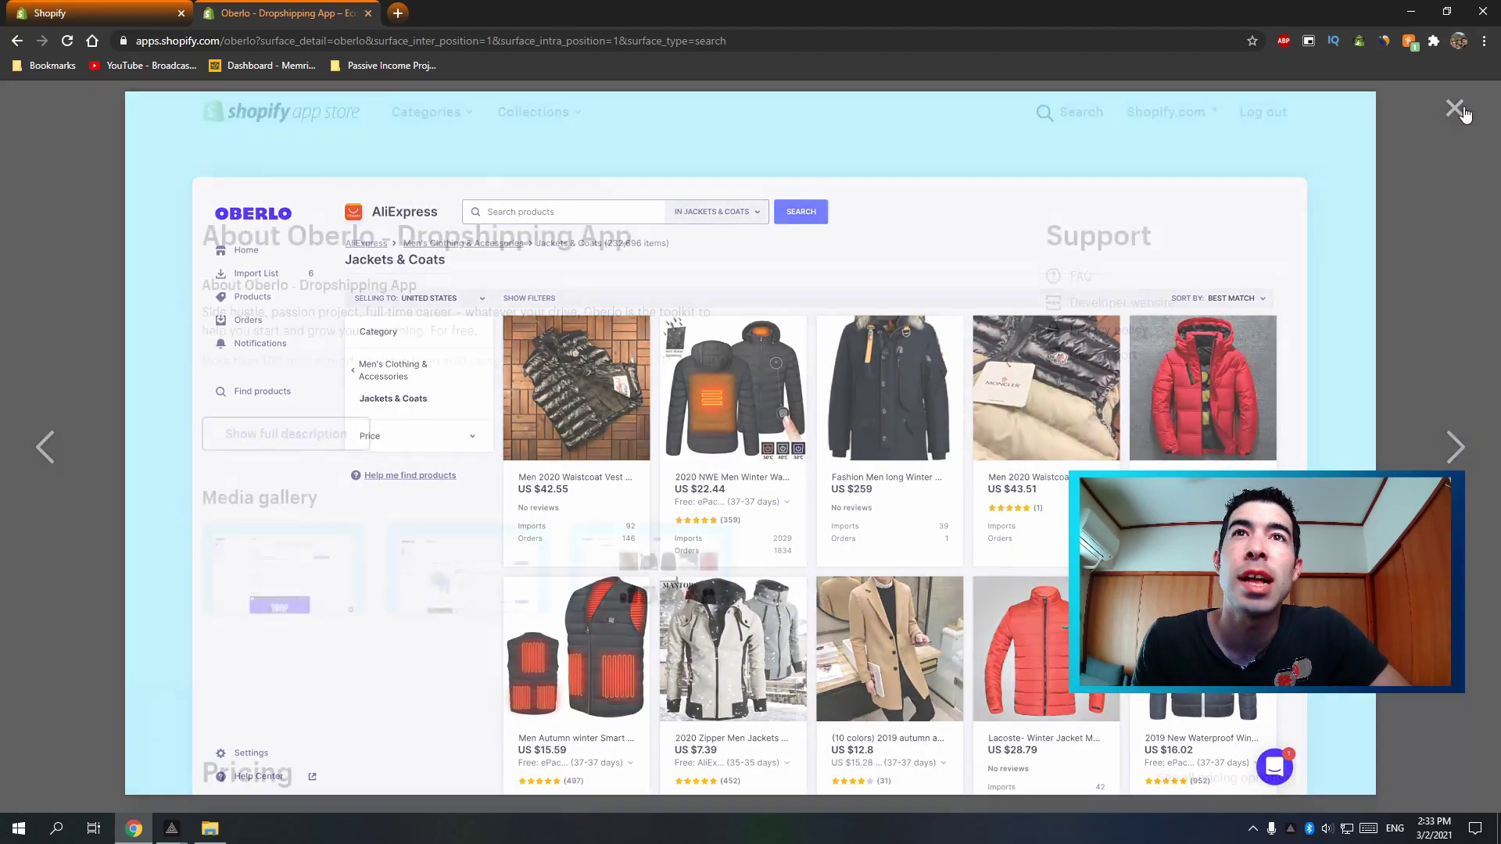
Step: Add the Oberlo app to the store and approve its installation with the requested permissions
scroll(677, 519, up, 10)
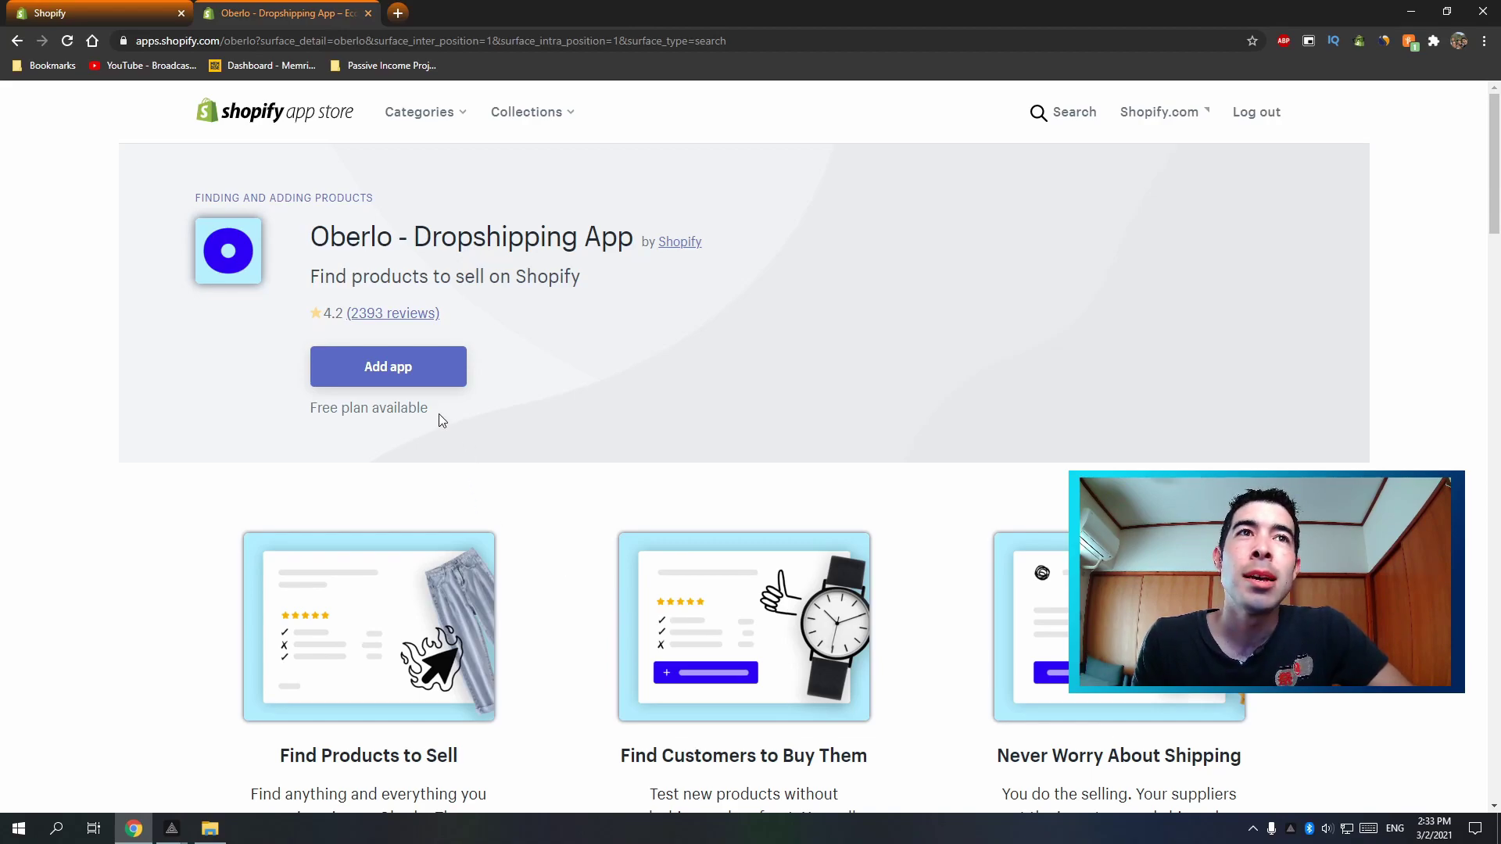
click(415, 370)
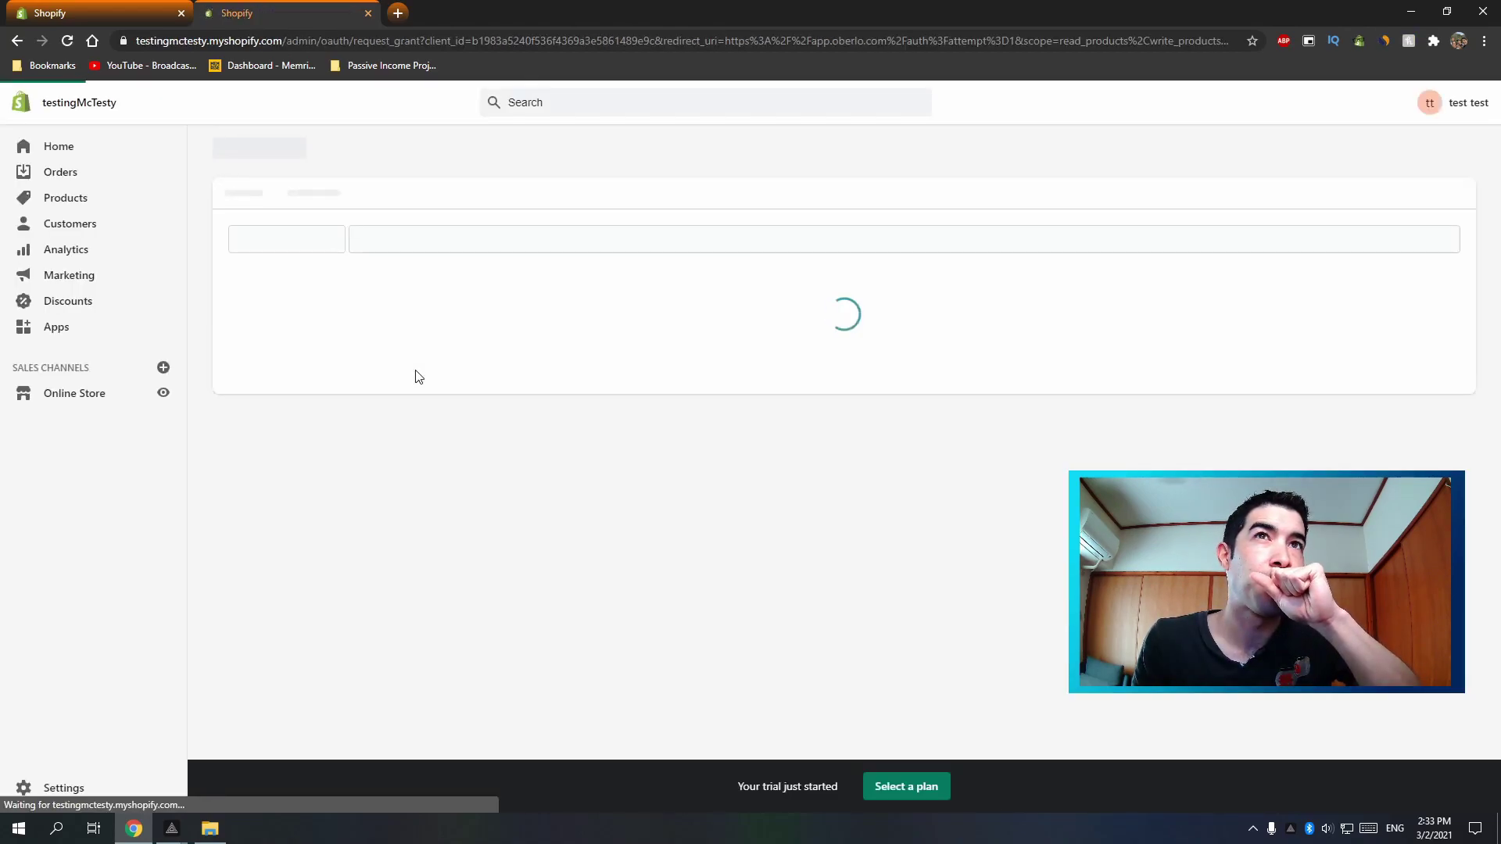
scroll(960, 274, down, 1)
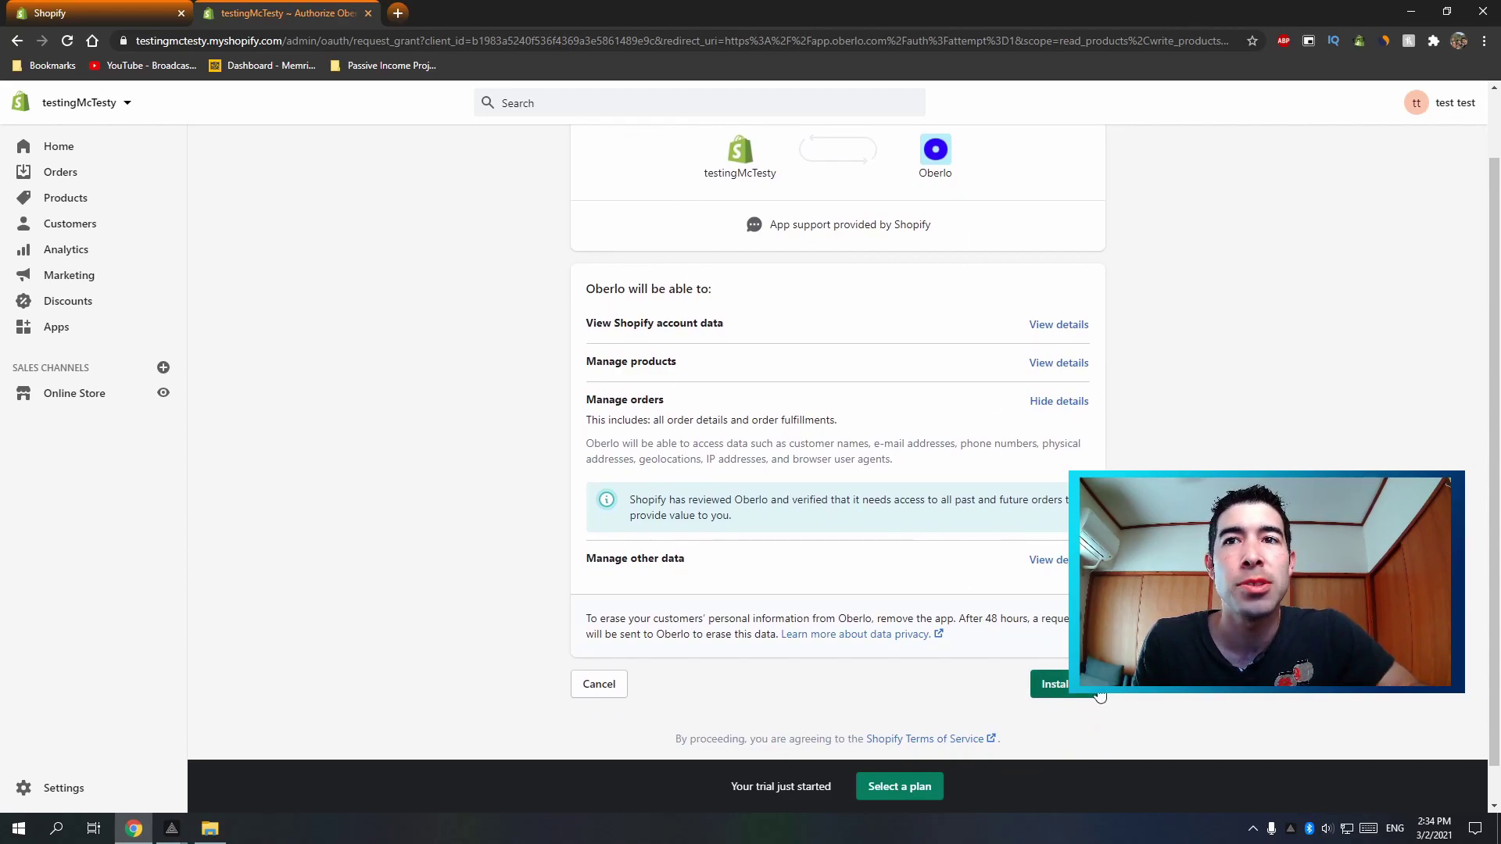
click(1056, 684)
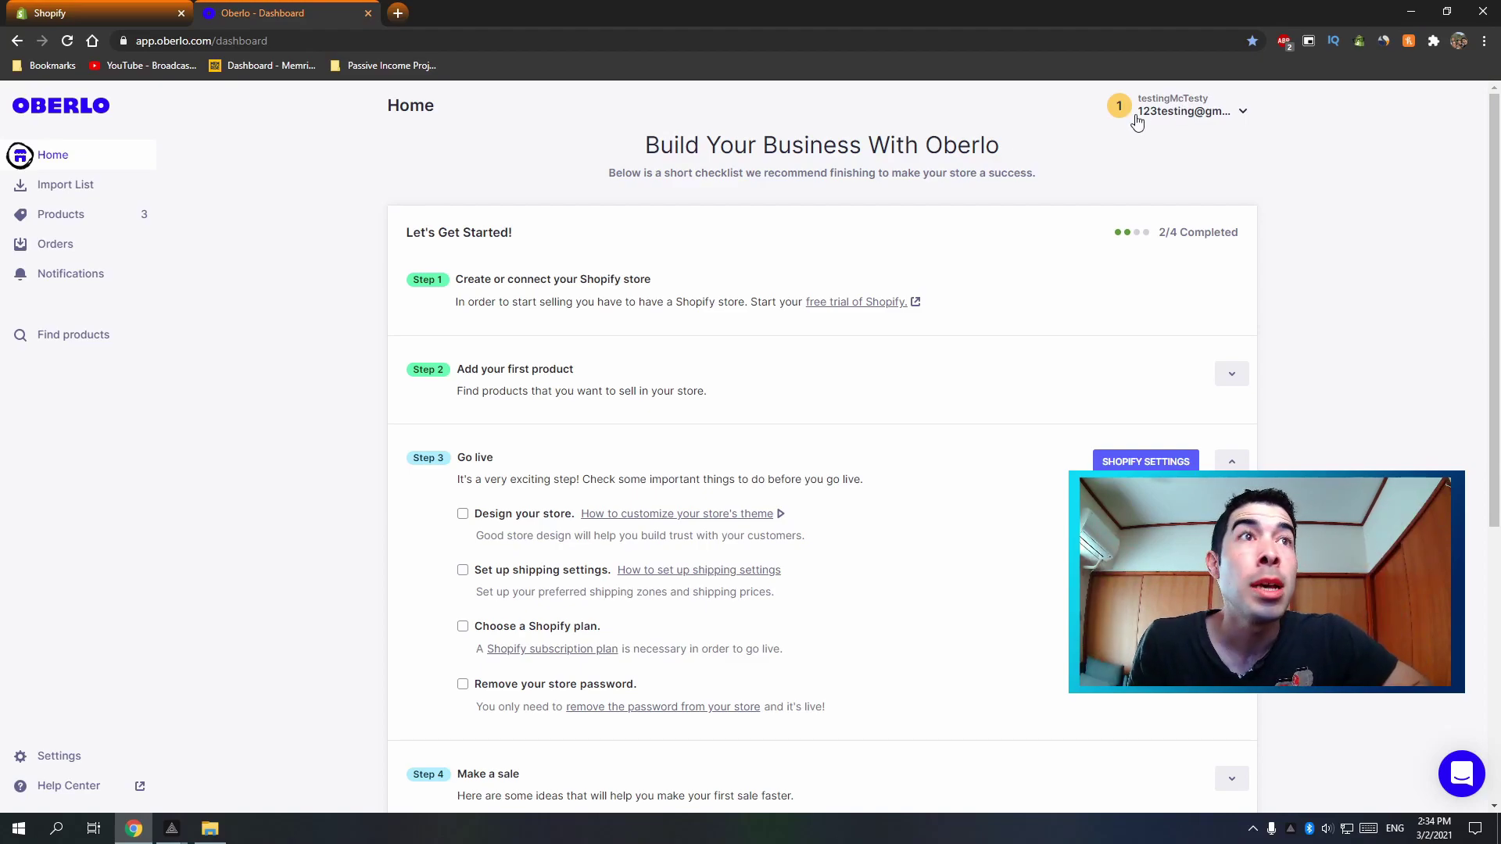
Step: Delete all existing products from Oberlo's product list without the Shopify store option, and return to the Oberlo dashboard
click(107, 220)
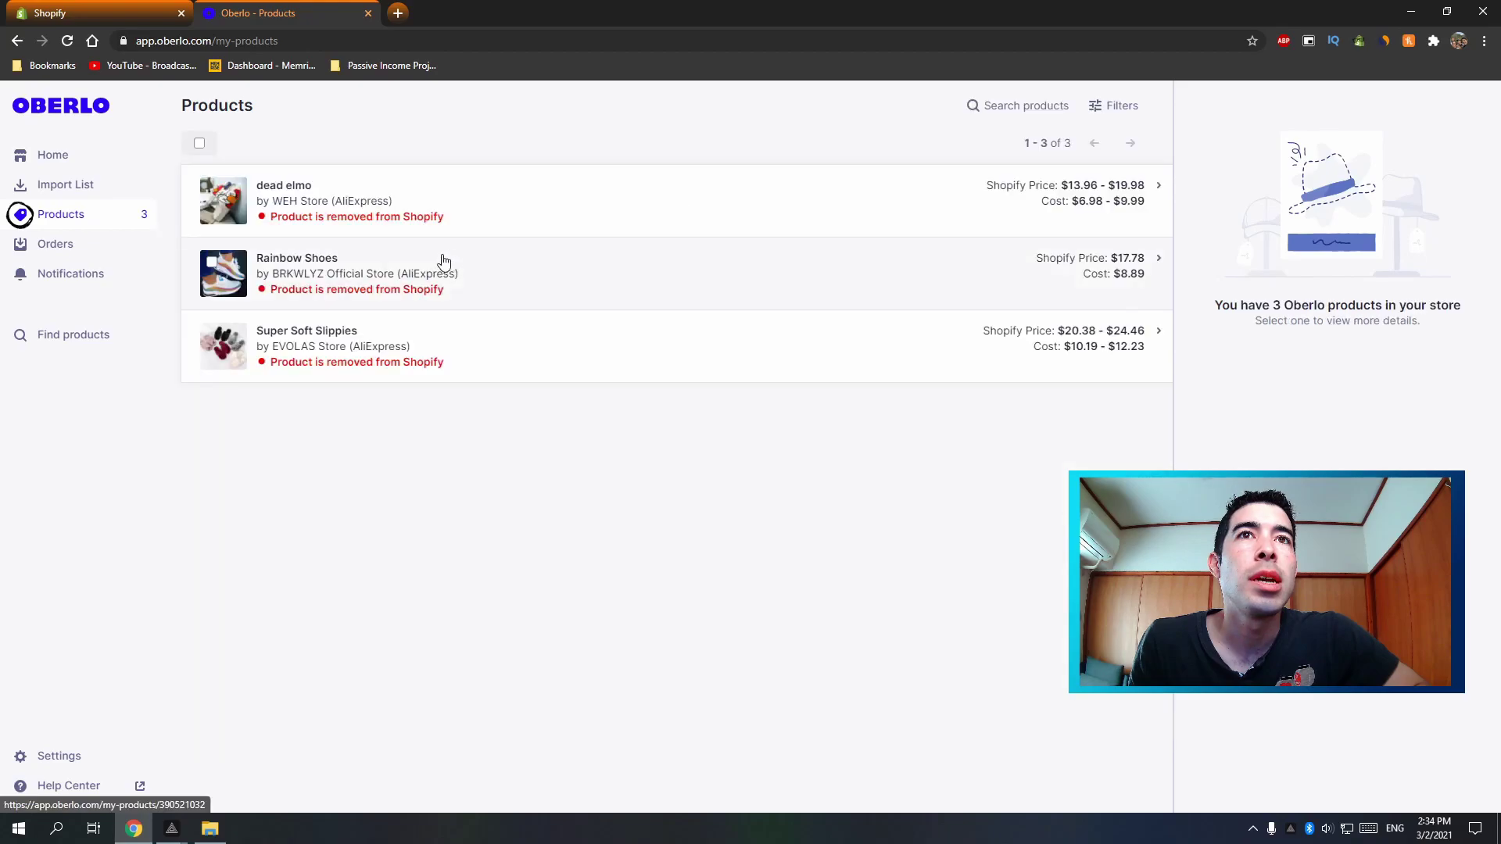
click(199, 145)
click(317, 142)
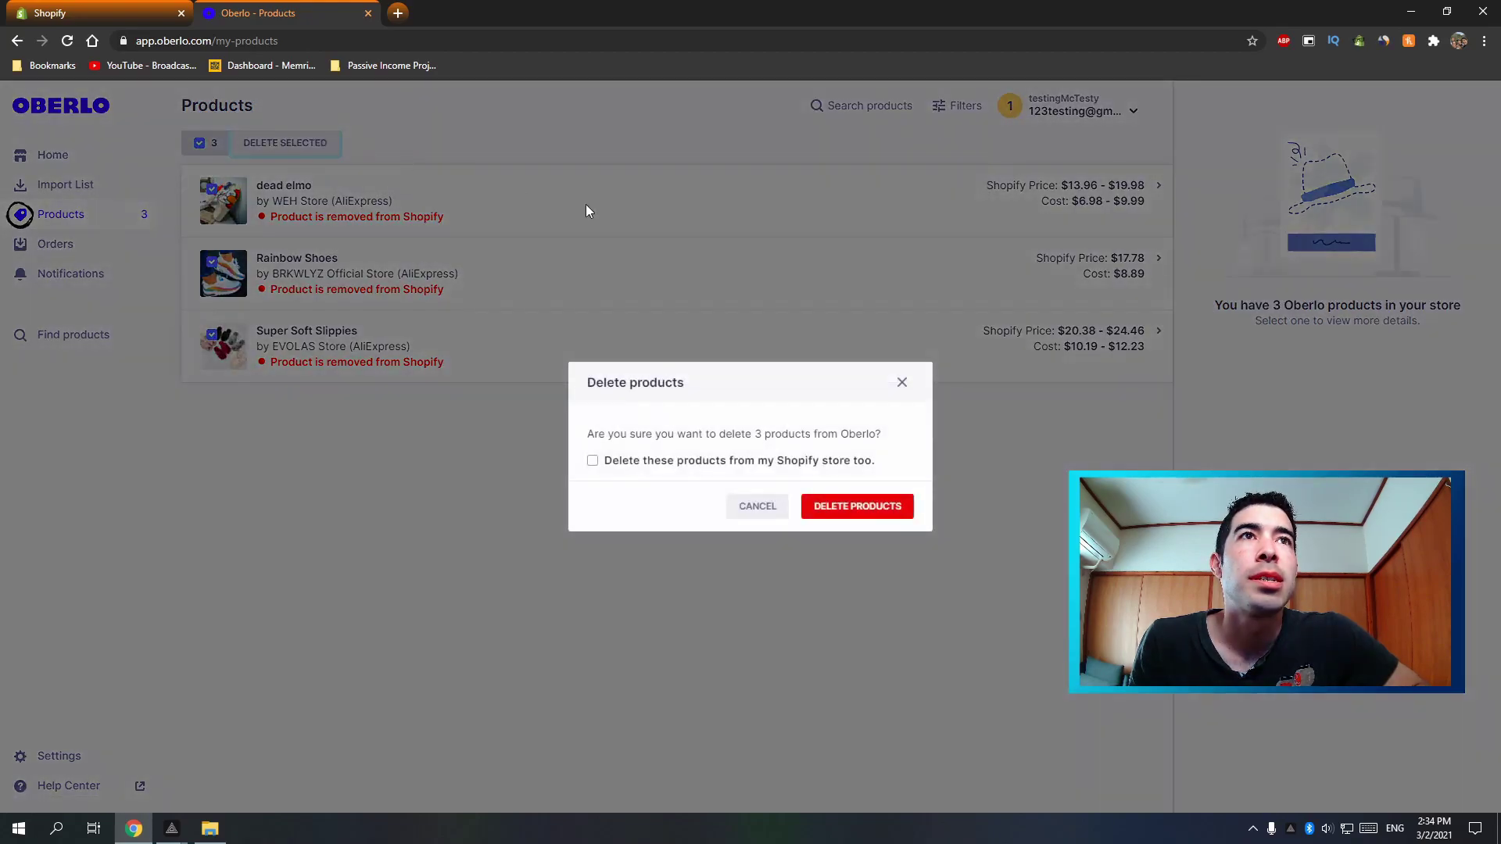
click(899, 513)
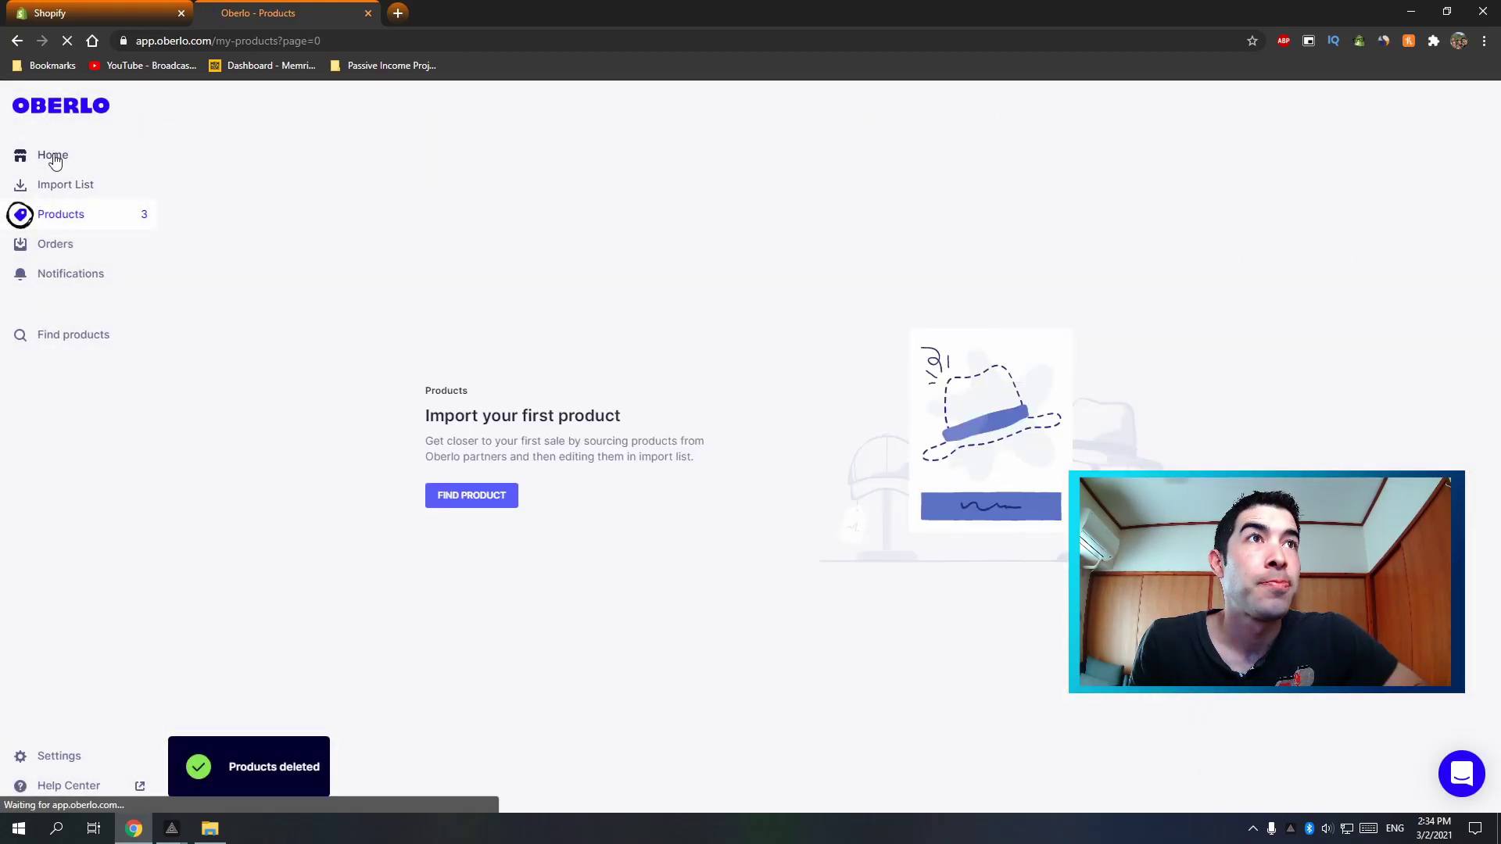
click(52, 156)
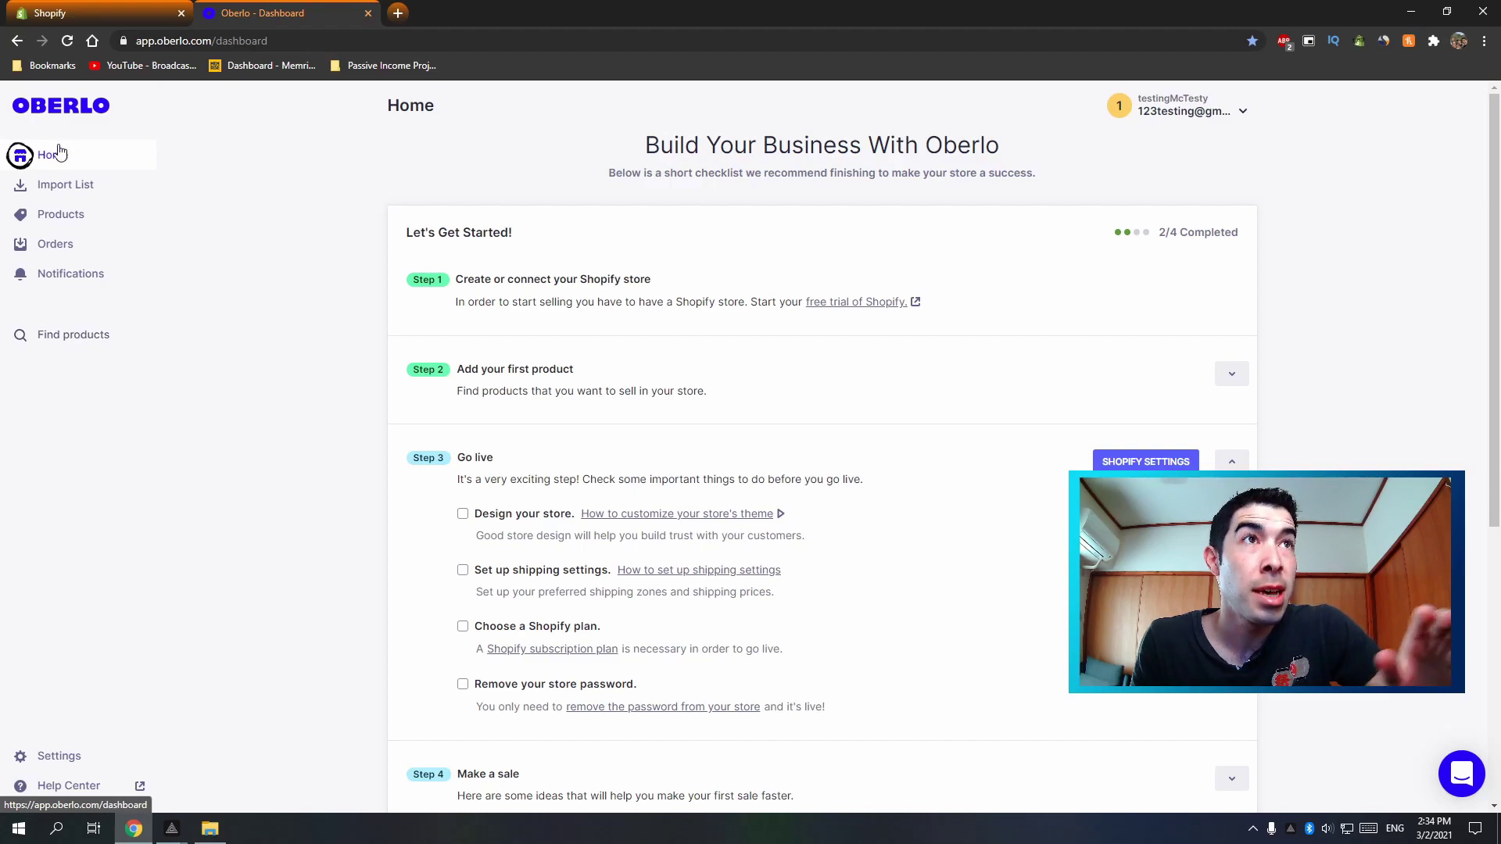
Step: Search Oberlo's AliExpress product marketplace for "shoes" across all categories
click(61, 340)
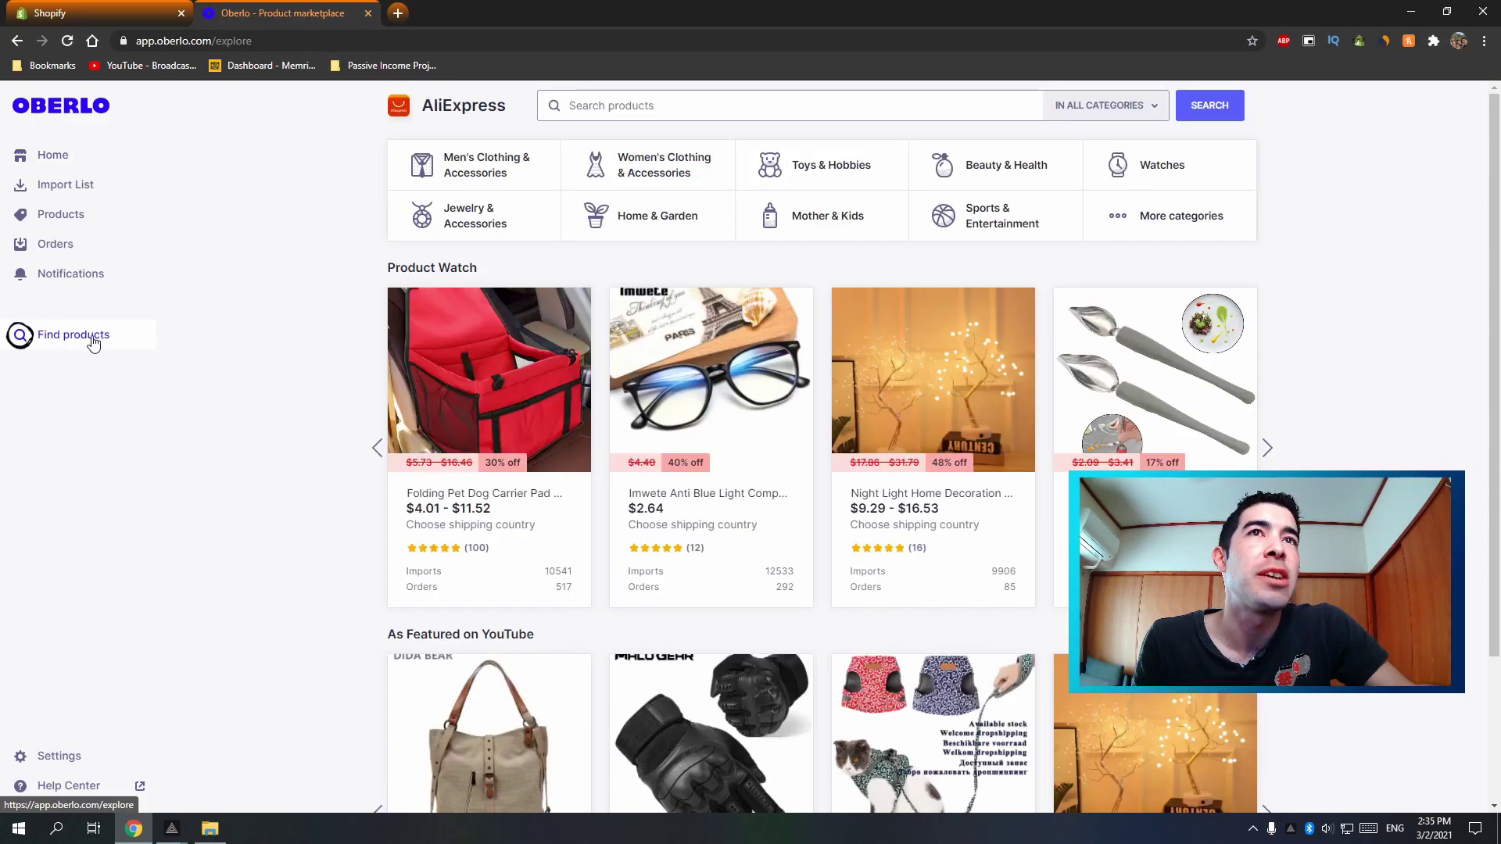
click(608, 106)
text(shoes)
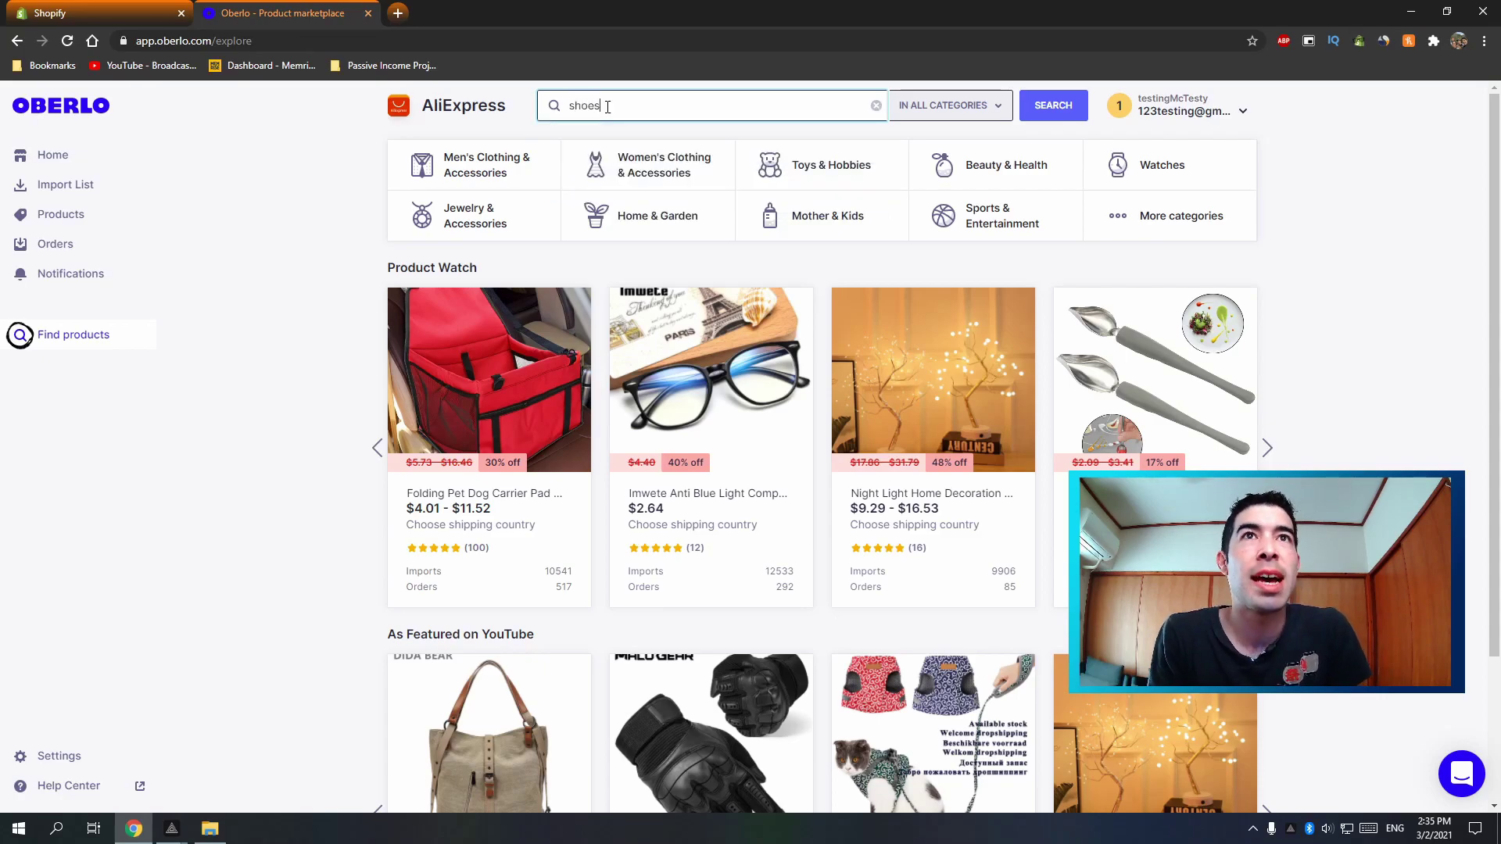
key(Return)
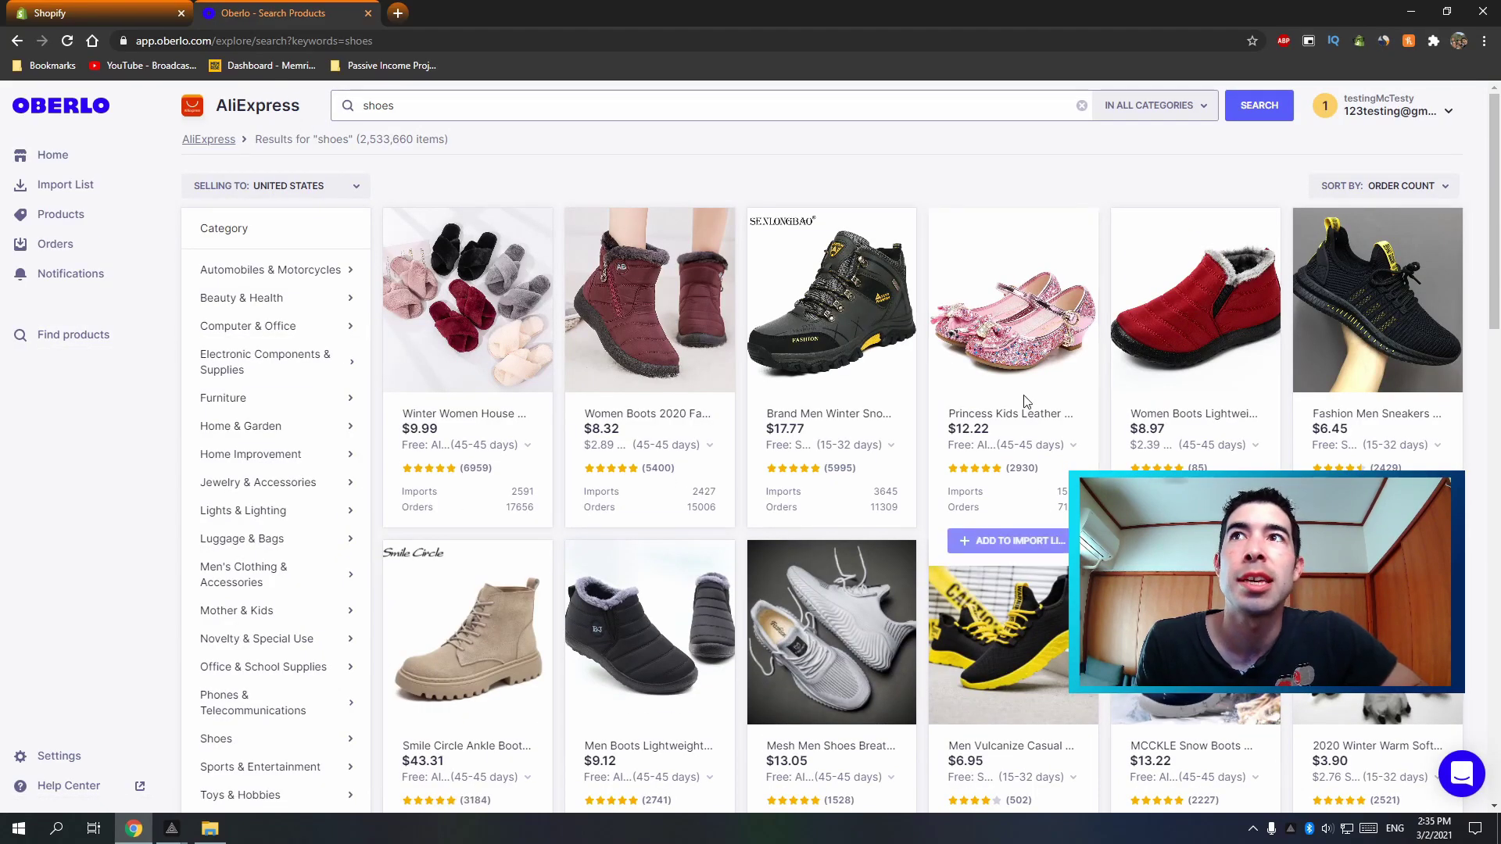
Step: Check the sorting options for the shoe results and compare the order counts of the first two products
click(1355, 187)
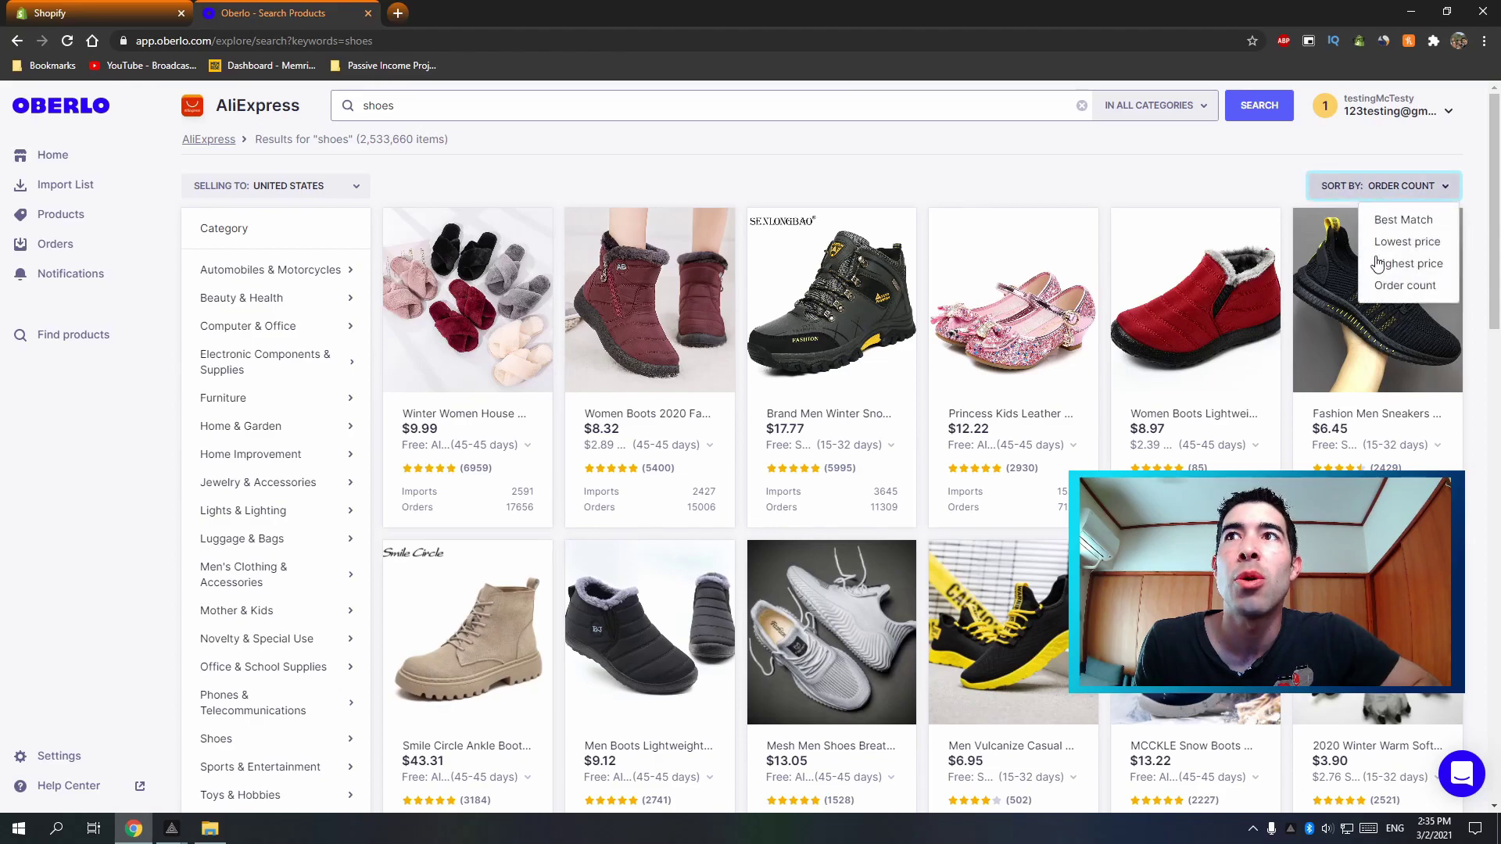
mouse_move(503, 518)
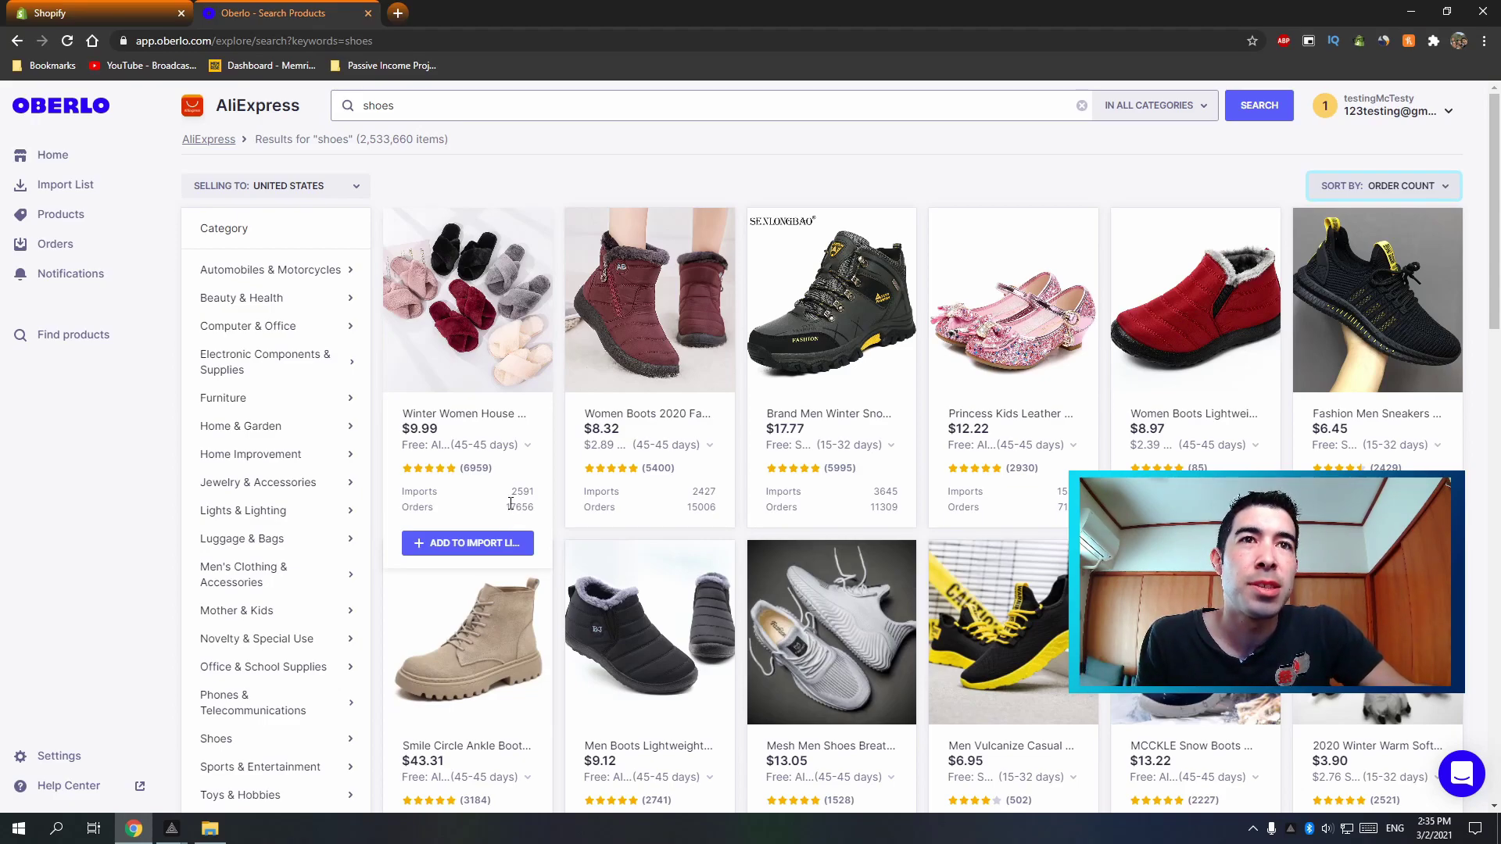
drag(505, 508, 529, 508)
drag(689, 507, 717, 508)
click(868, 168)
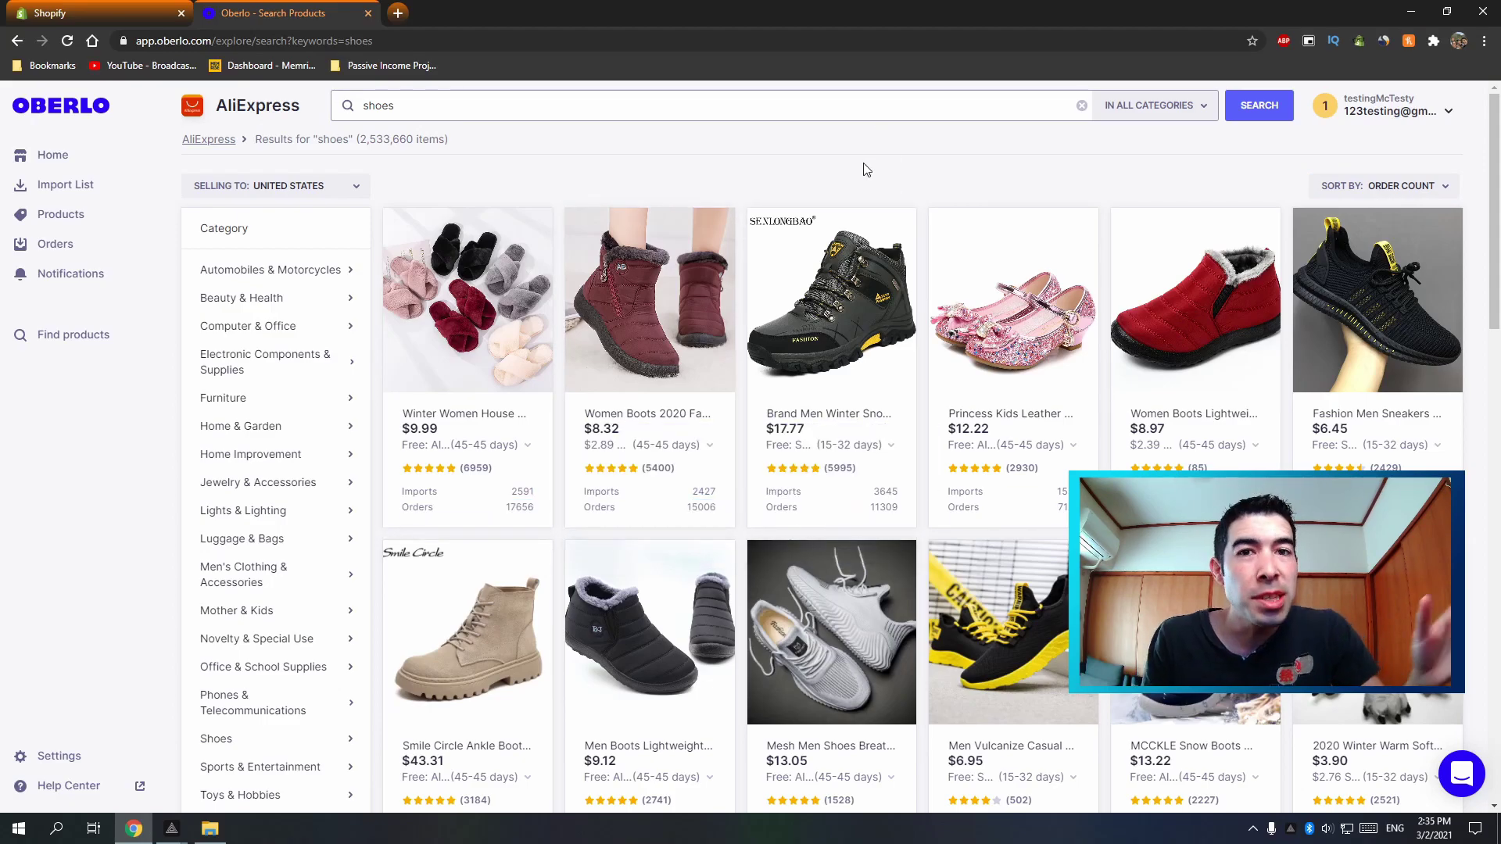
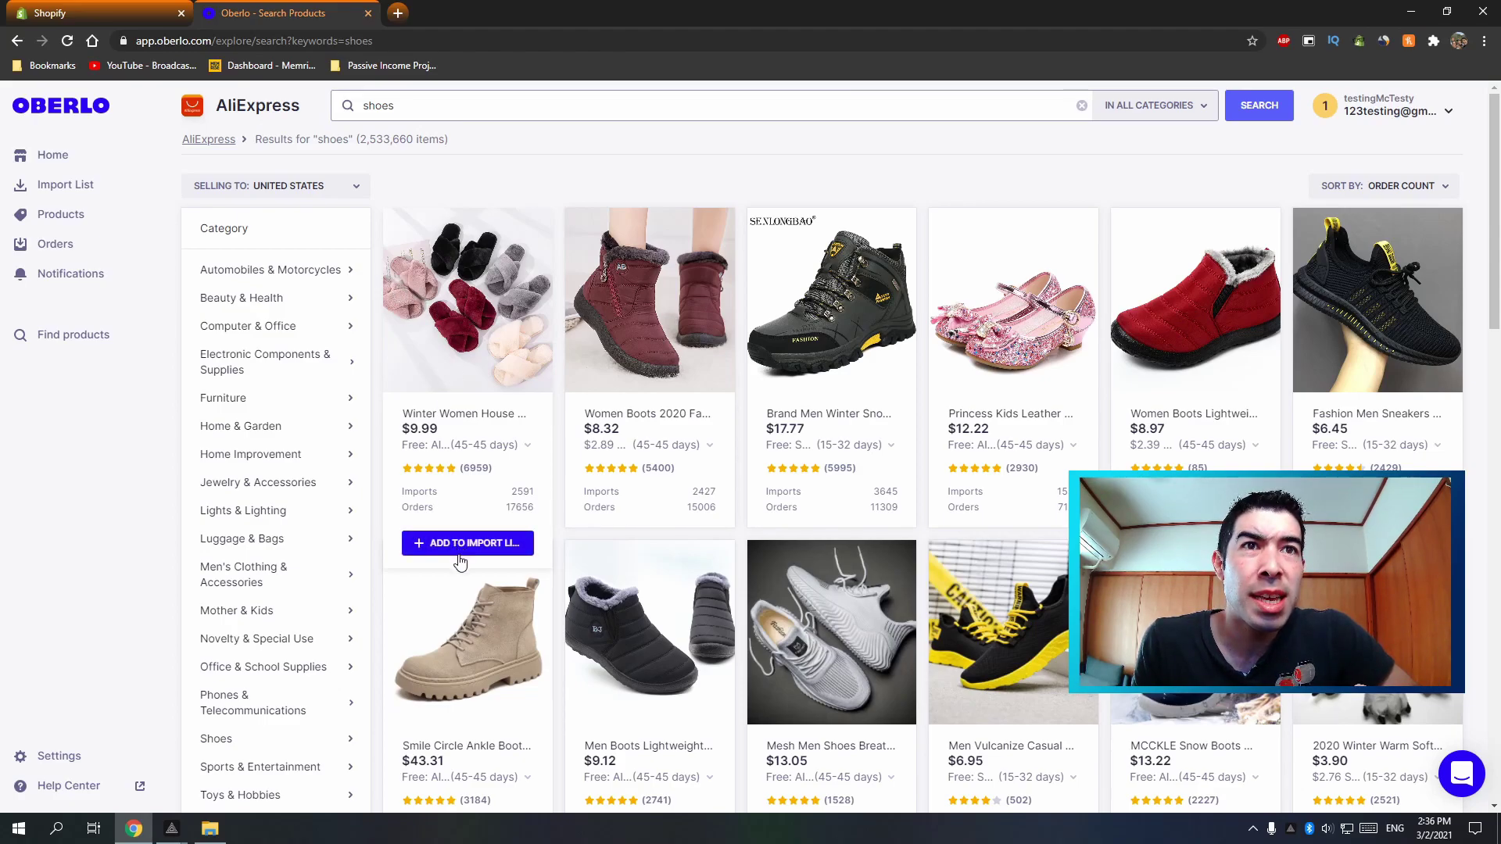
Step: Open the first result, the winter women's house slippers, and check the available shipping methods, delivery times and costs to the United States
click(480, 349)
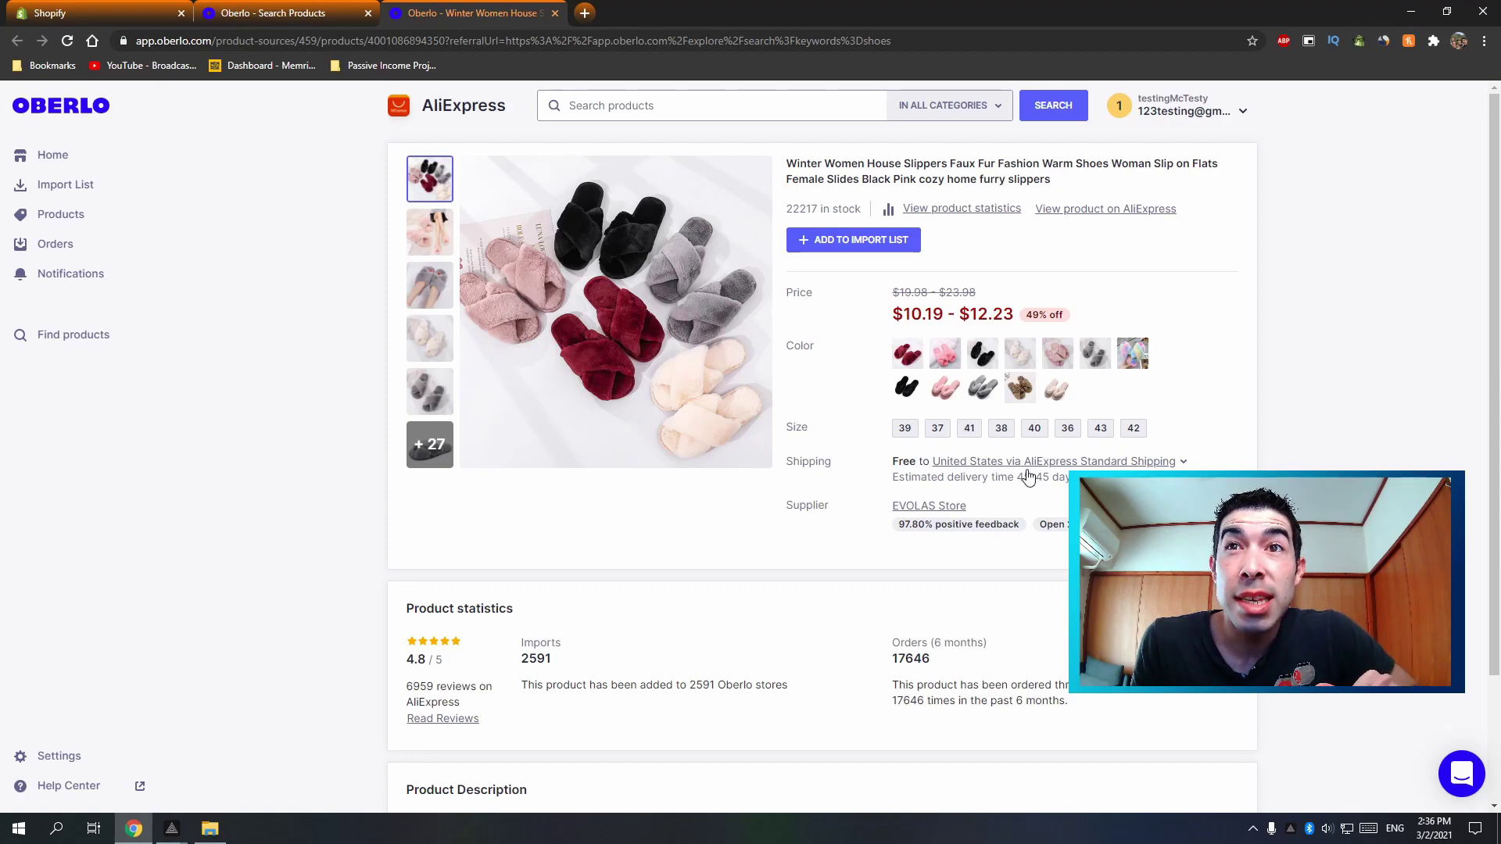
click(1063, 463)
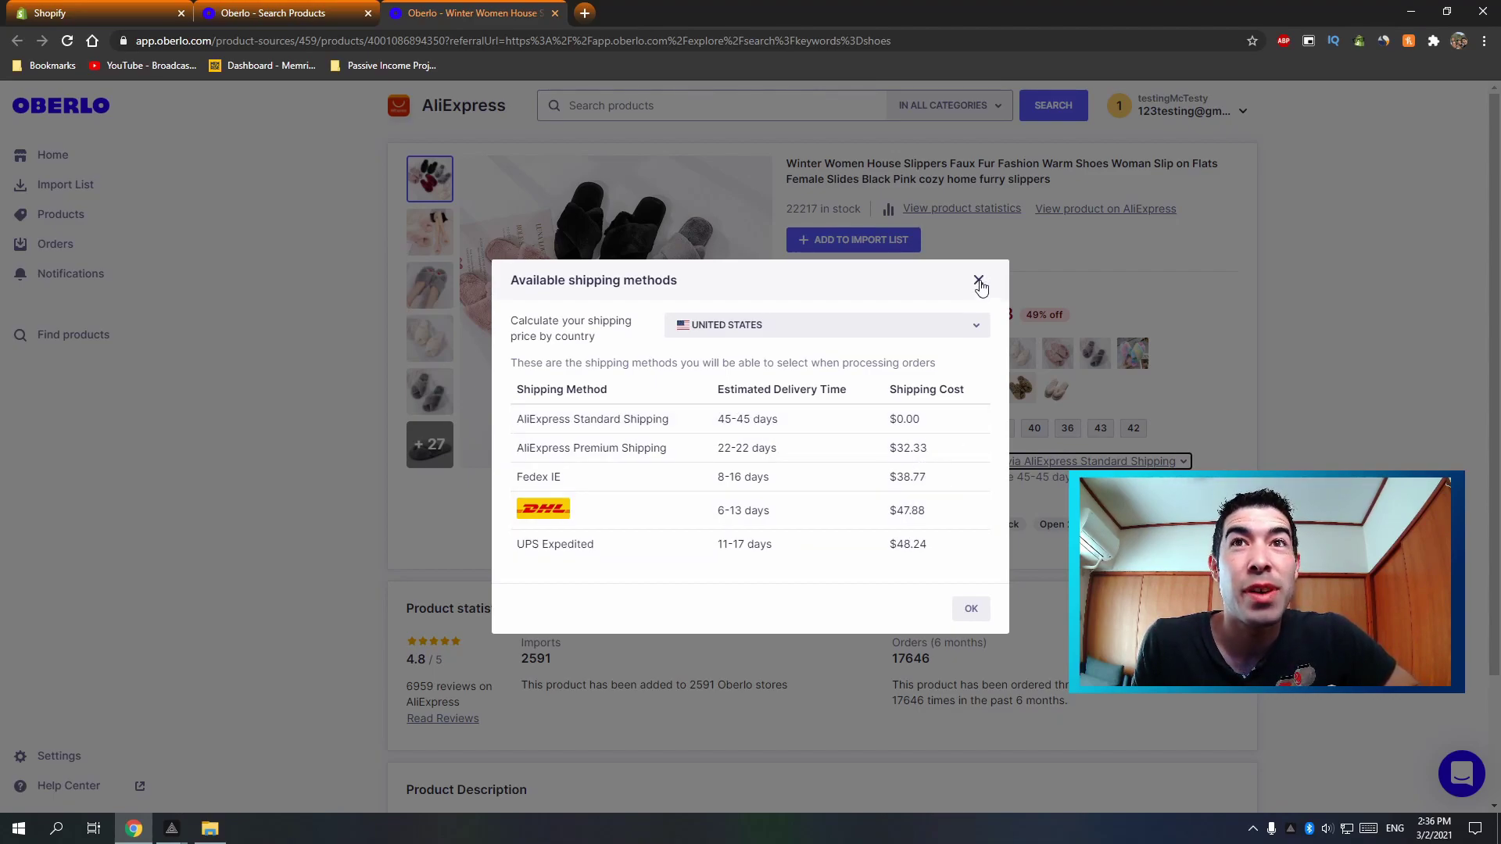
click(975, 329)
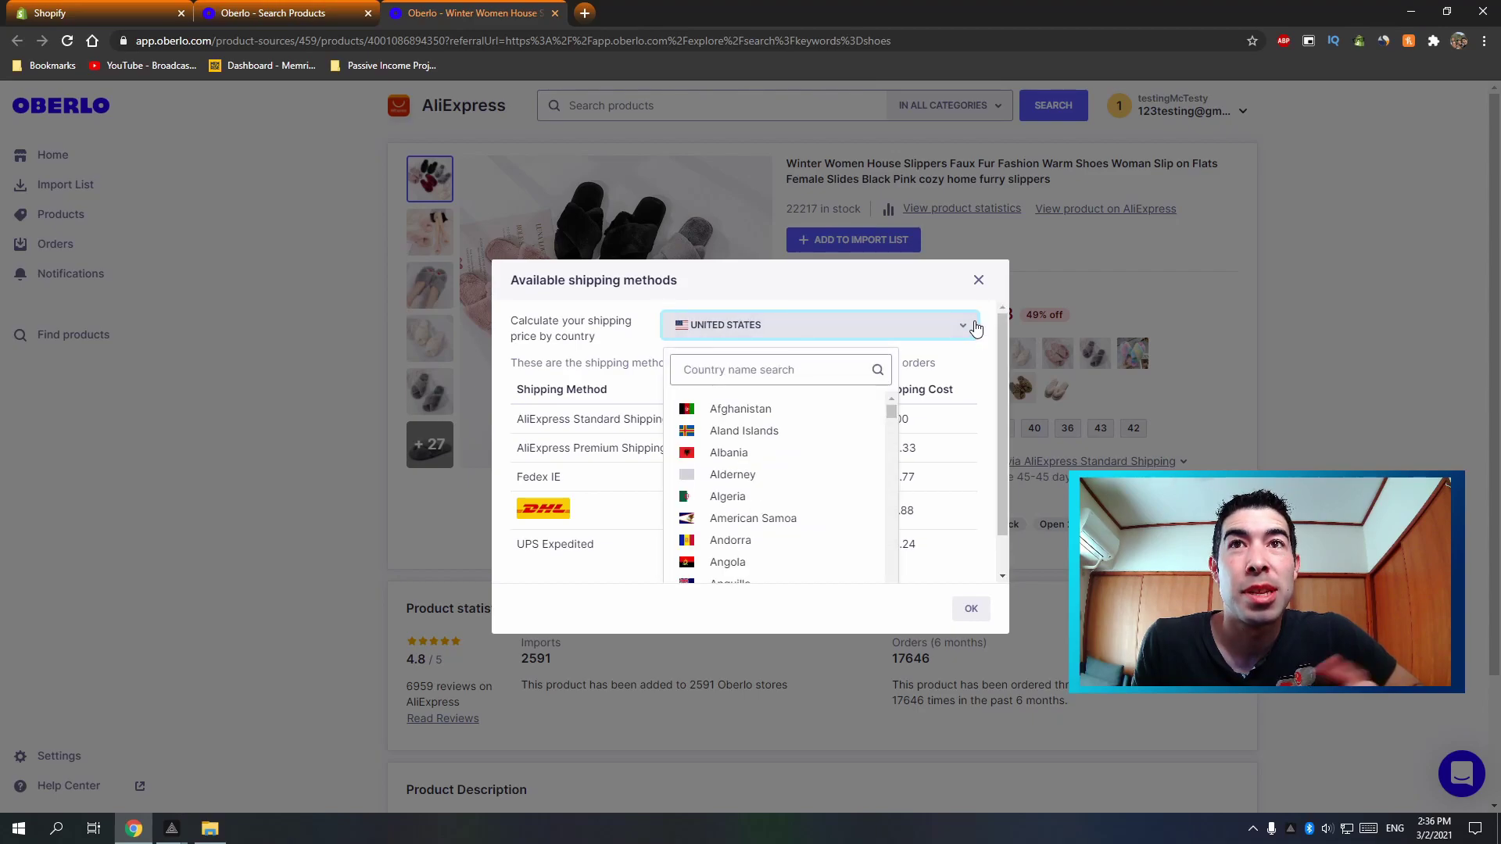
click(976, 328)
click(977, 280)
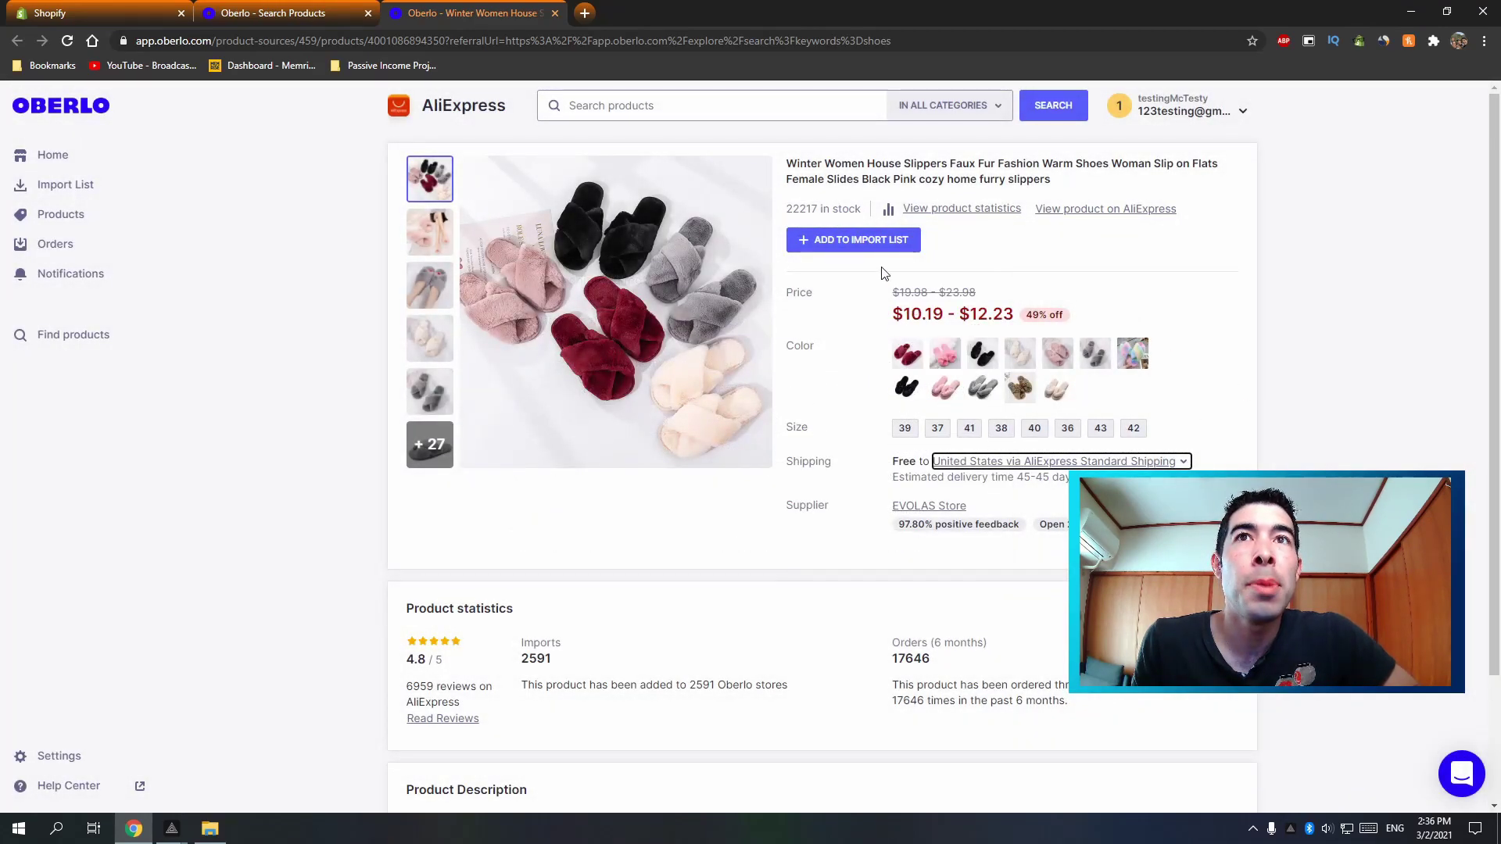
Step: Add the house slippers to the import list and change their title there to "Super Soft Slppy's"
click(854, 241)
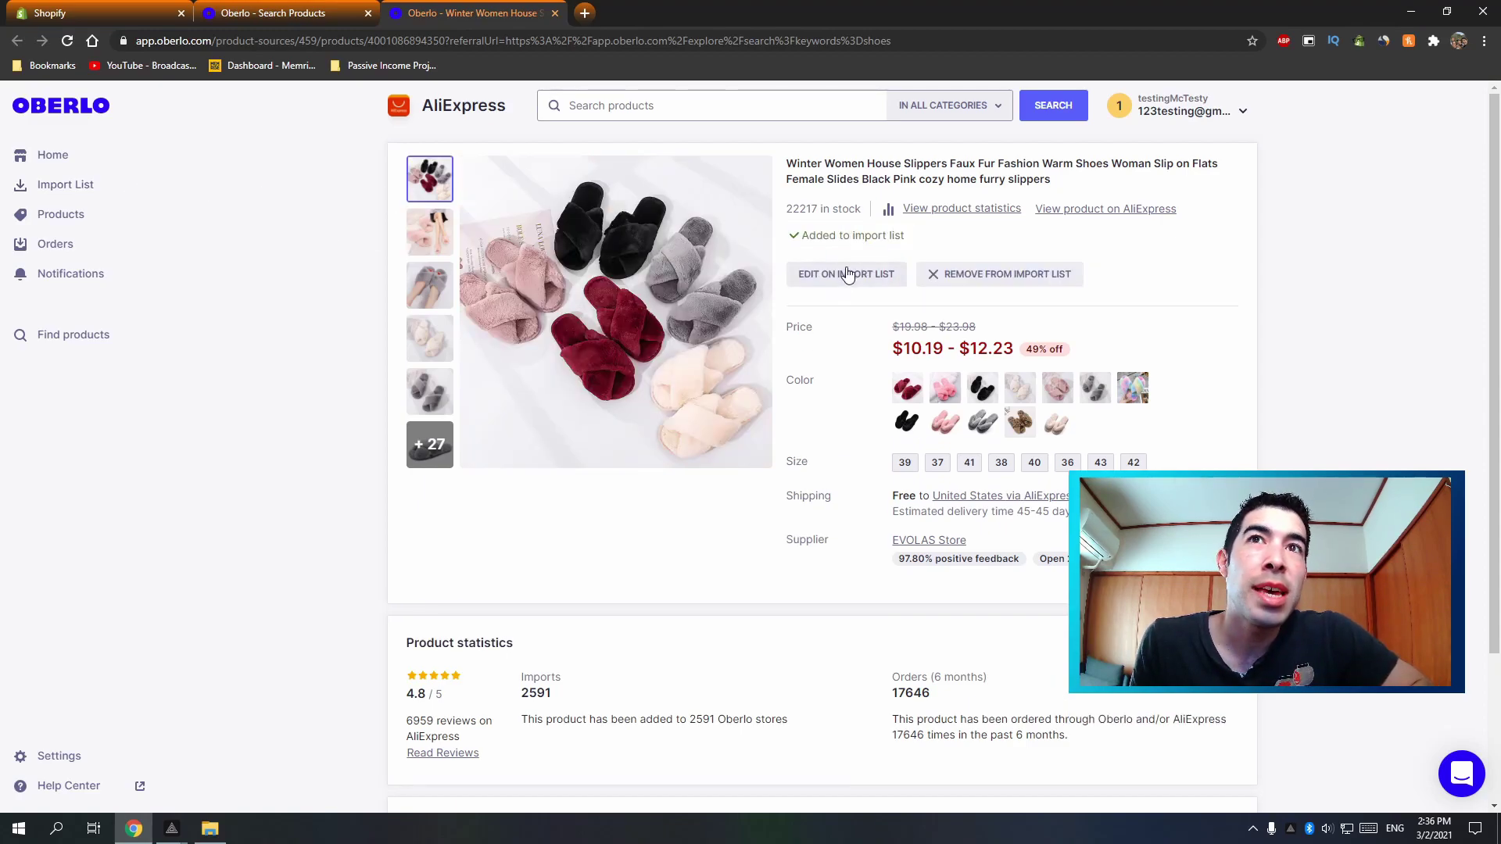
click(69, 185)
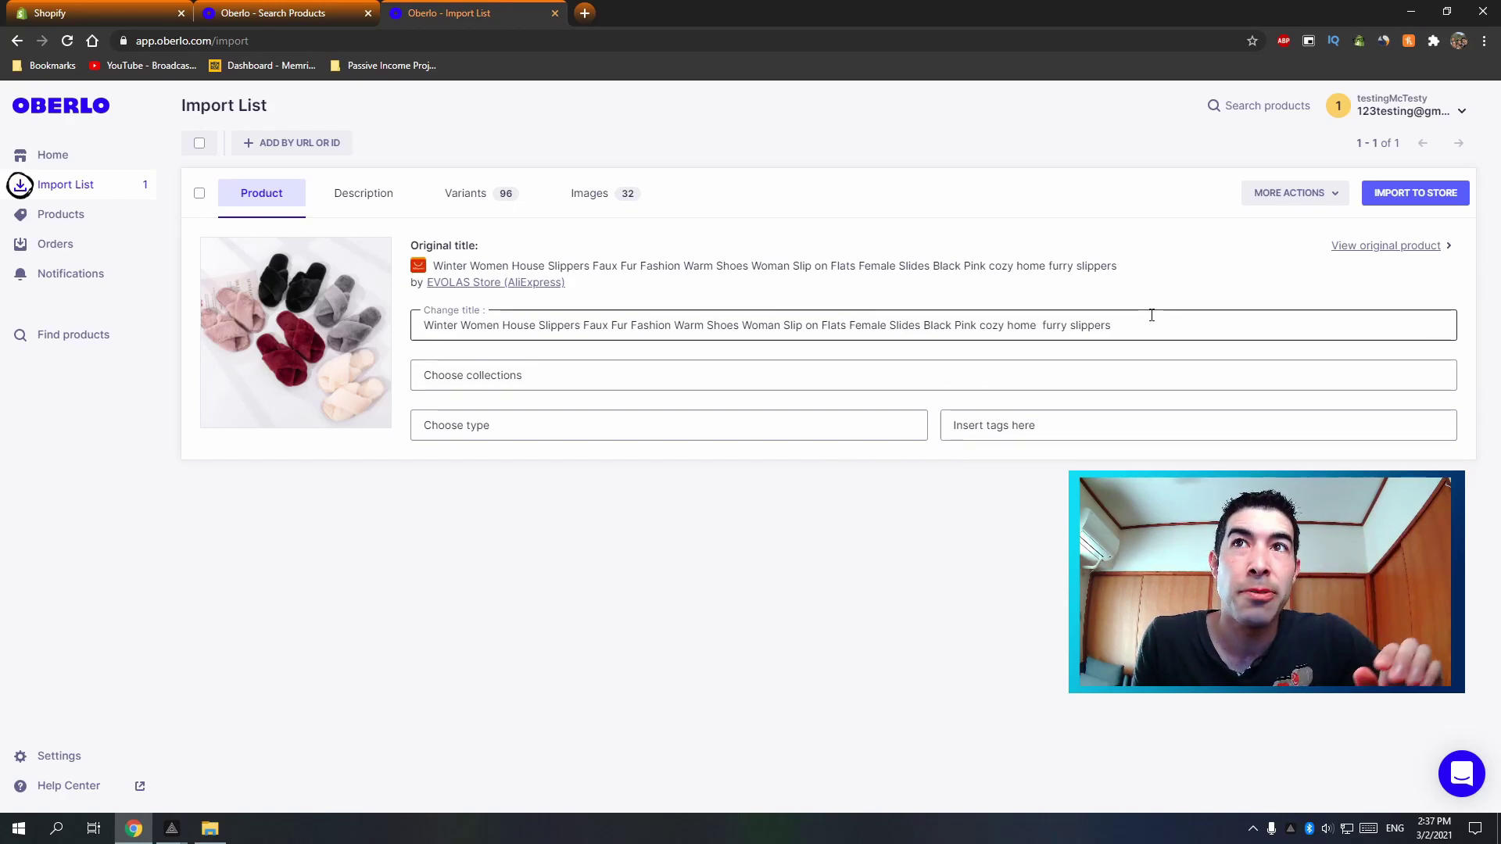
drag(1141, 325, 349, 326)
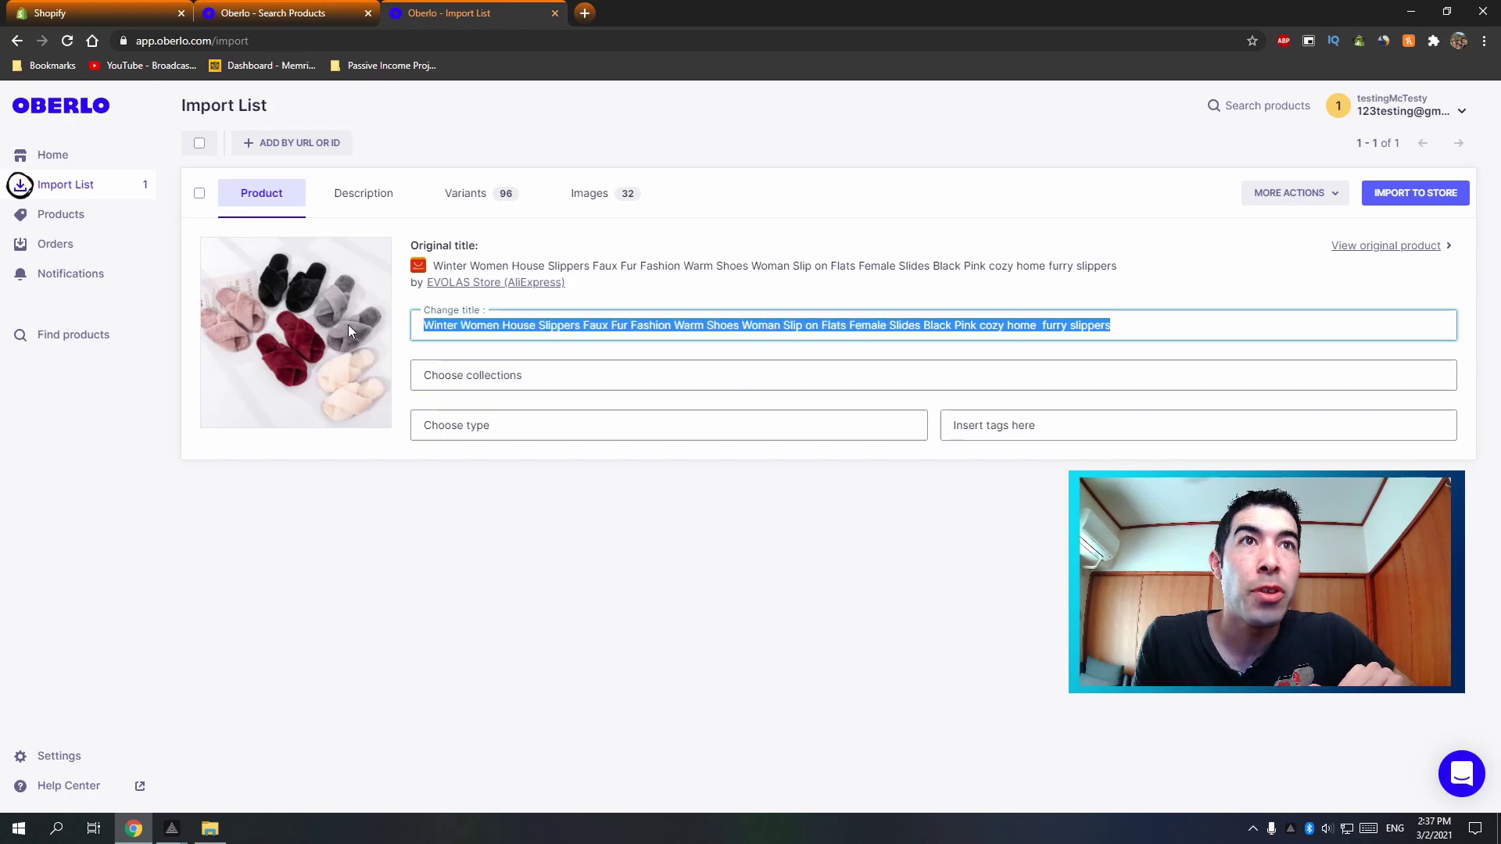
key(BackSpace)
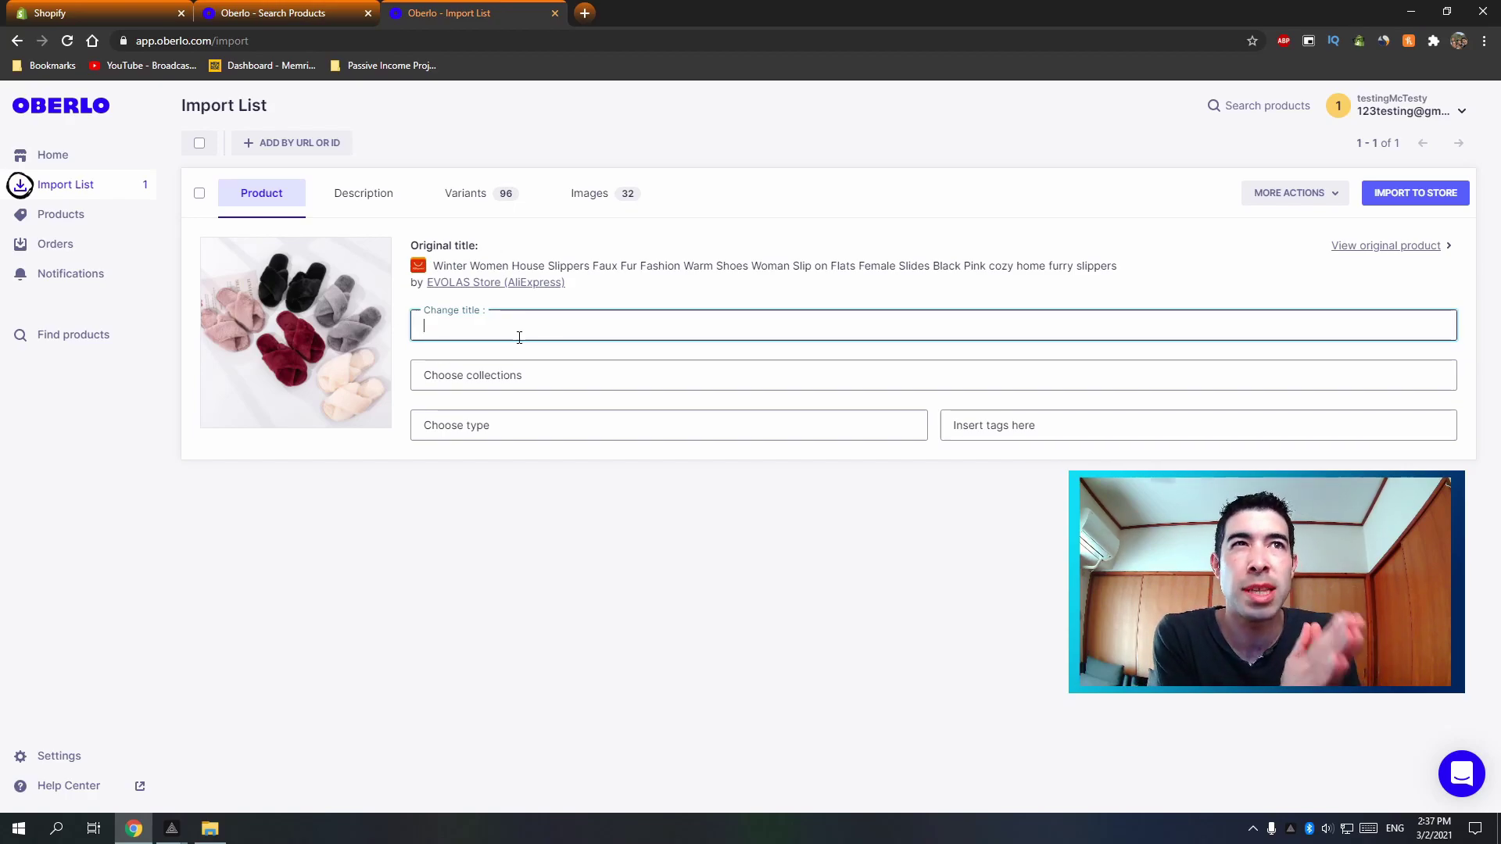
text(Super)
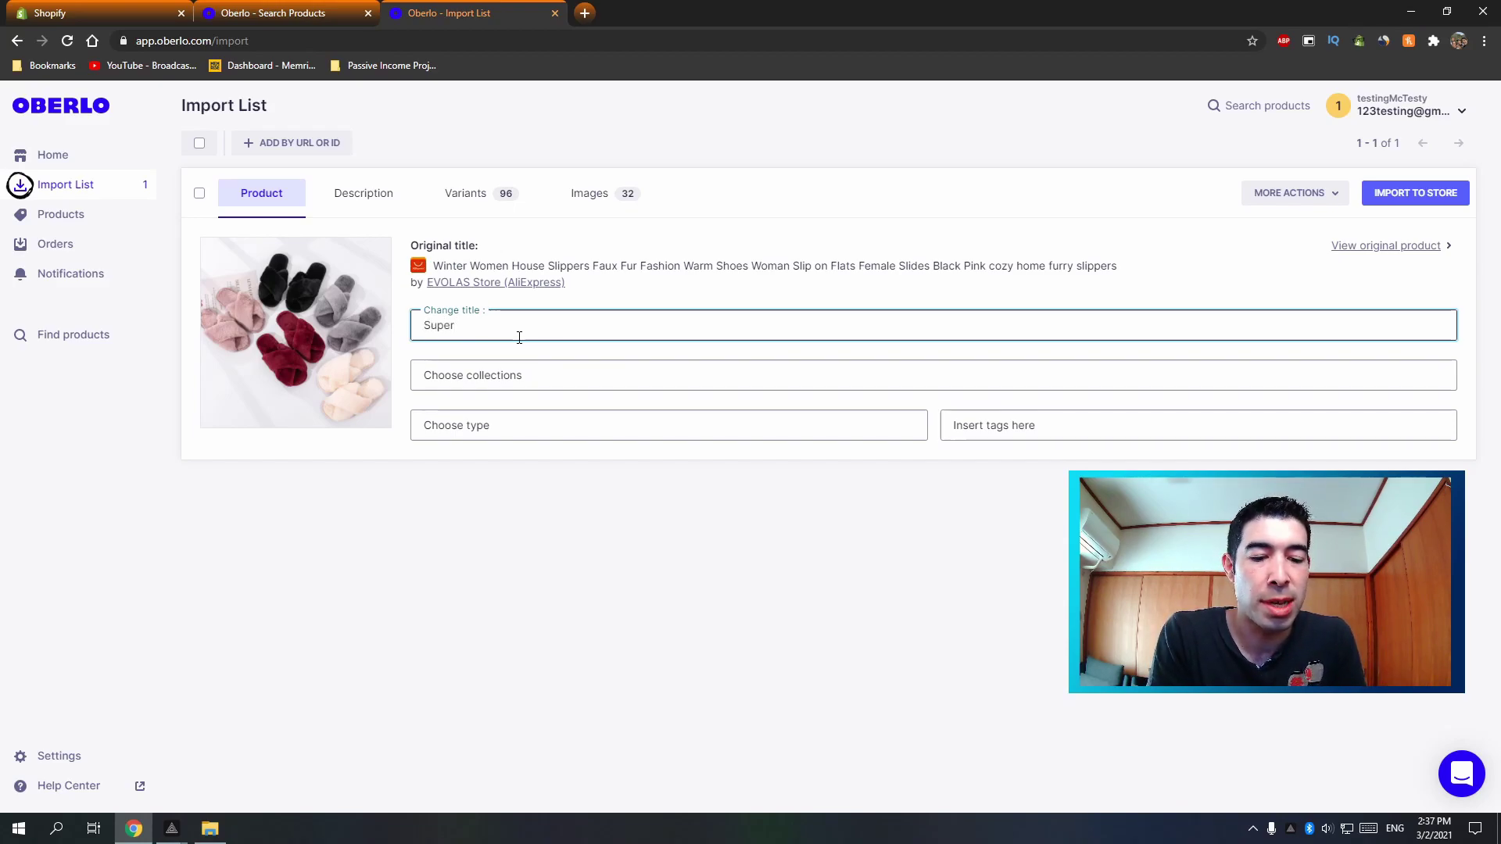
text( Soft Sl)
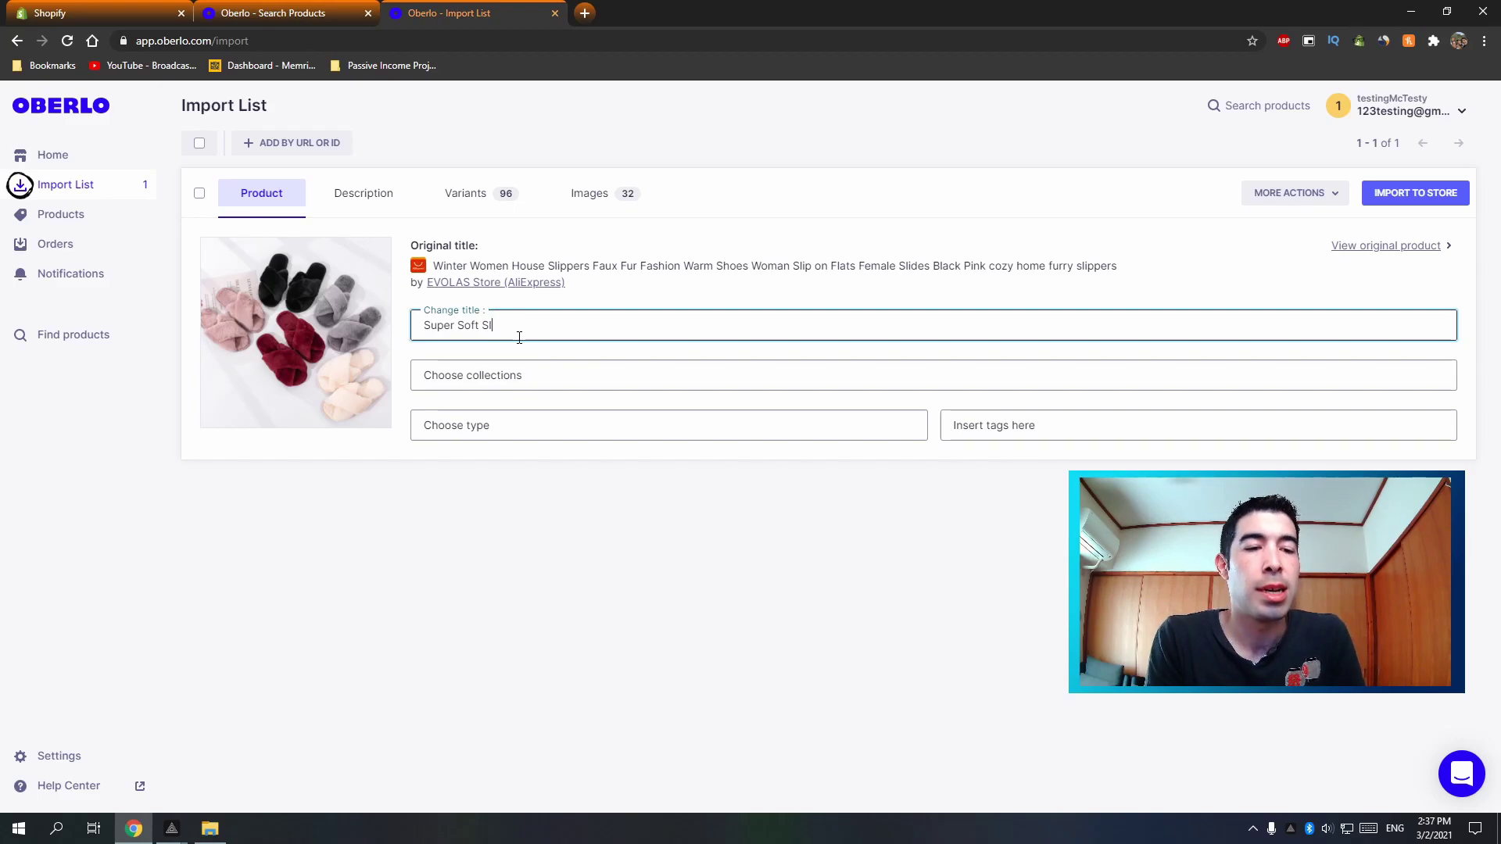
text(ppy's)
Step: Add the tag "shoe" to the slippers in the import list
click(999, 427)
text(shoe)
key(Return)
click(891, 508)
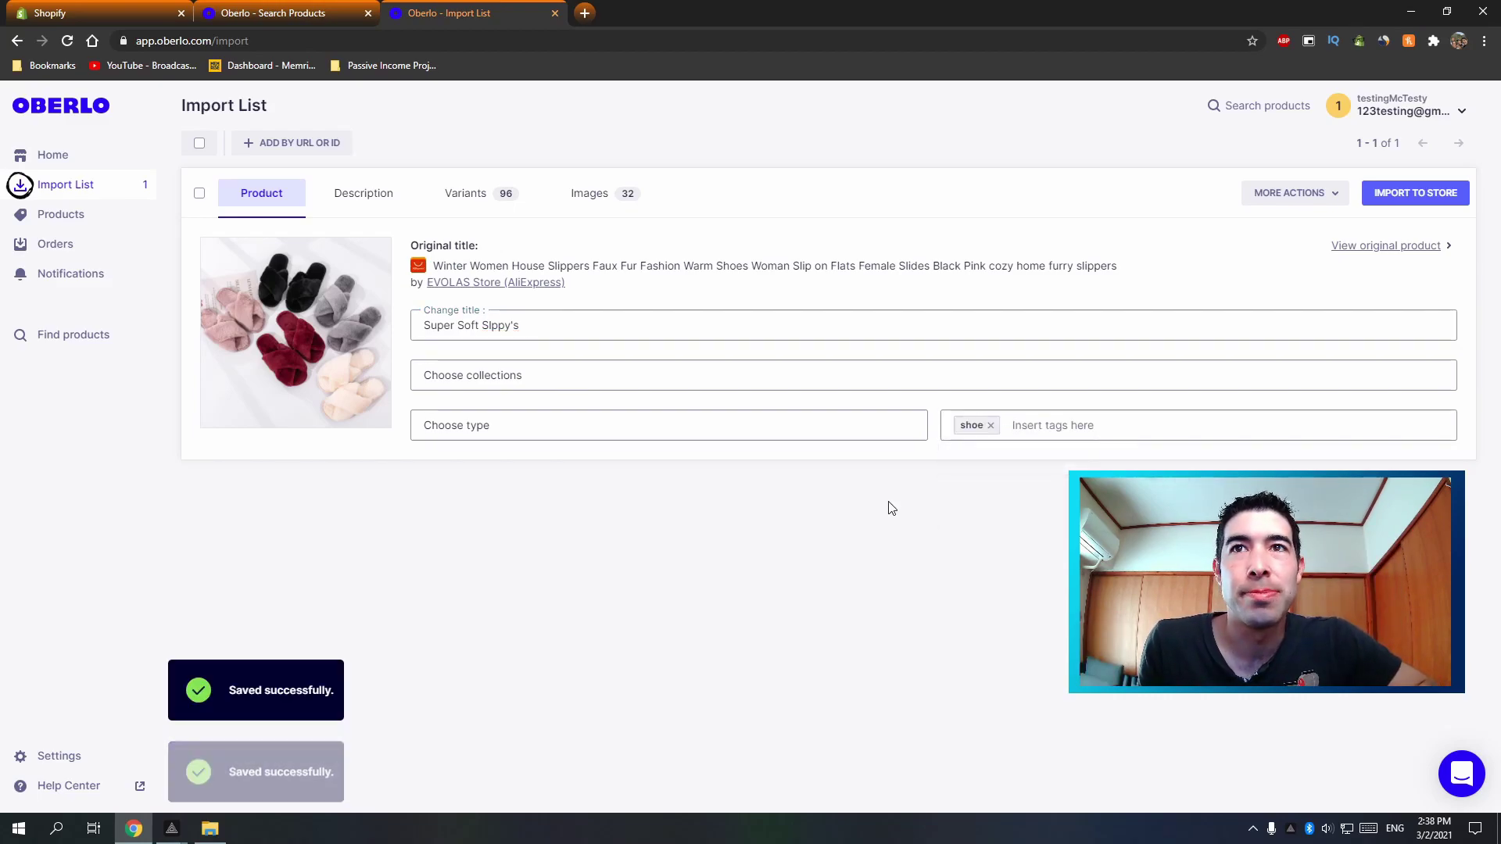
Step: Review the slippers' product description and the colors, sizes, costs, prices and profits of their variants
click(384, 192)
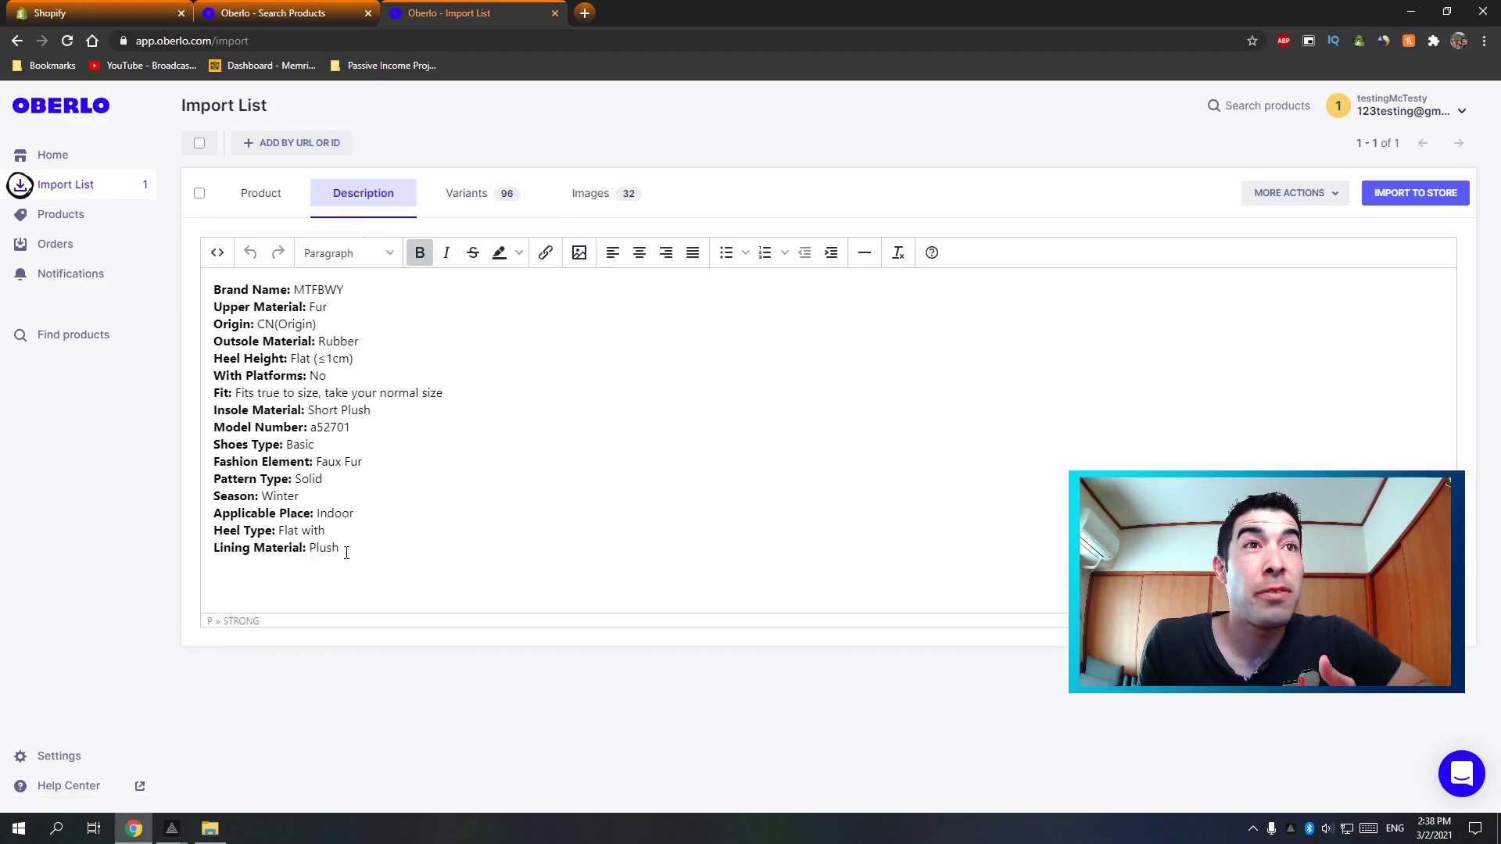
click(463, 196)
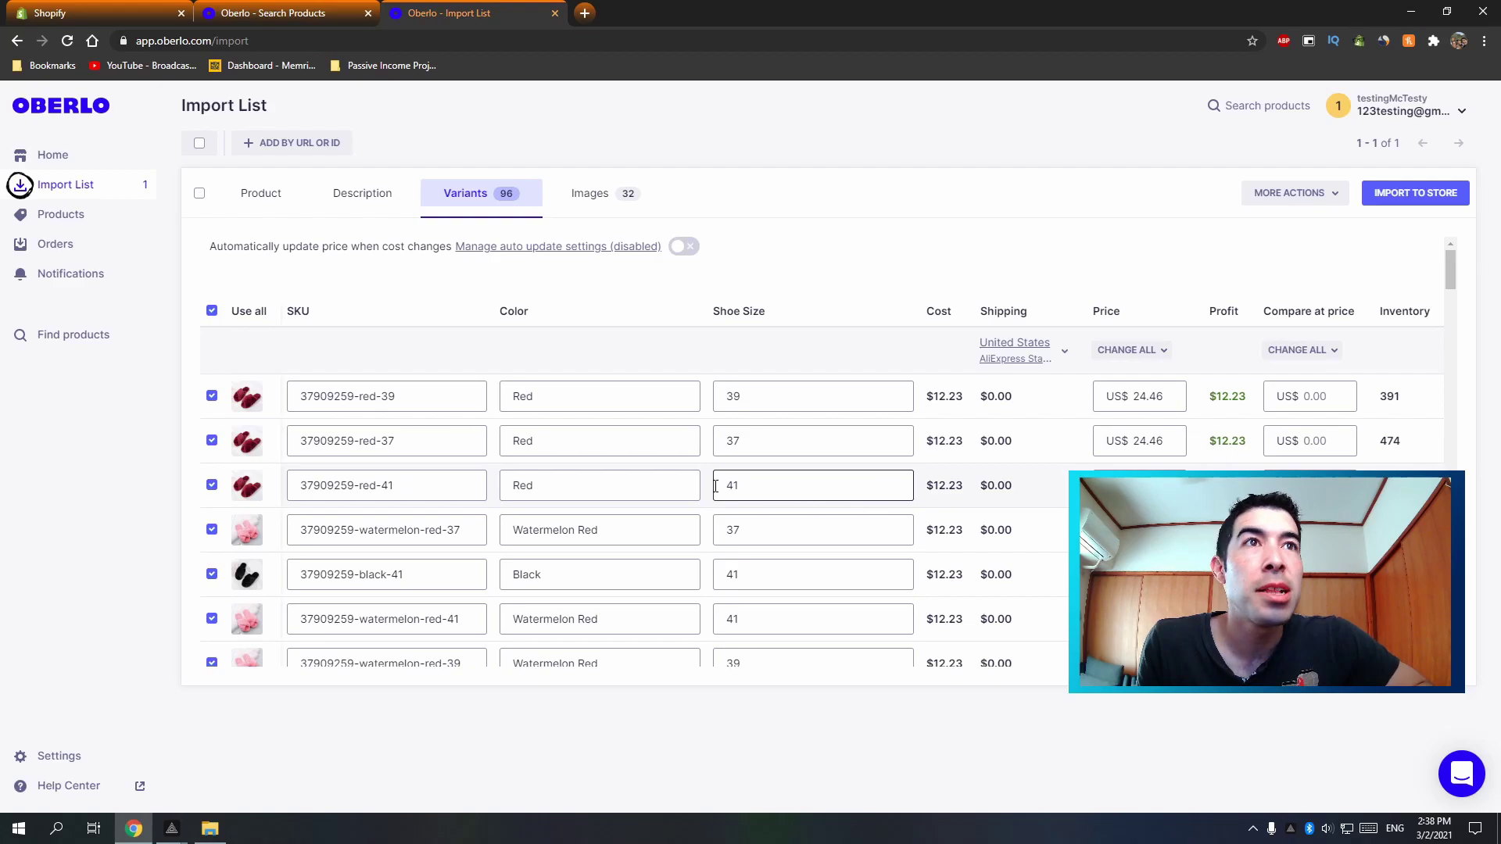
scroll(529, 472, down, 3)
scroll(530, 472, up, 3)
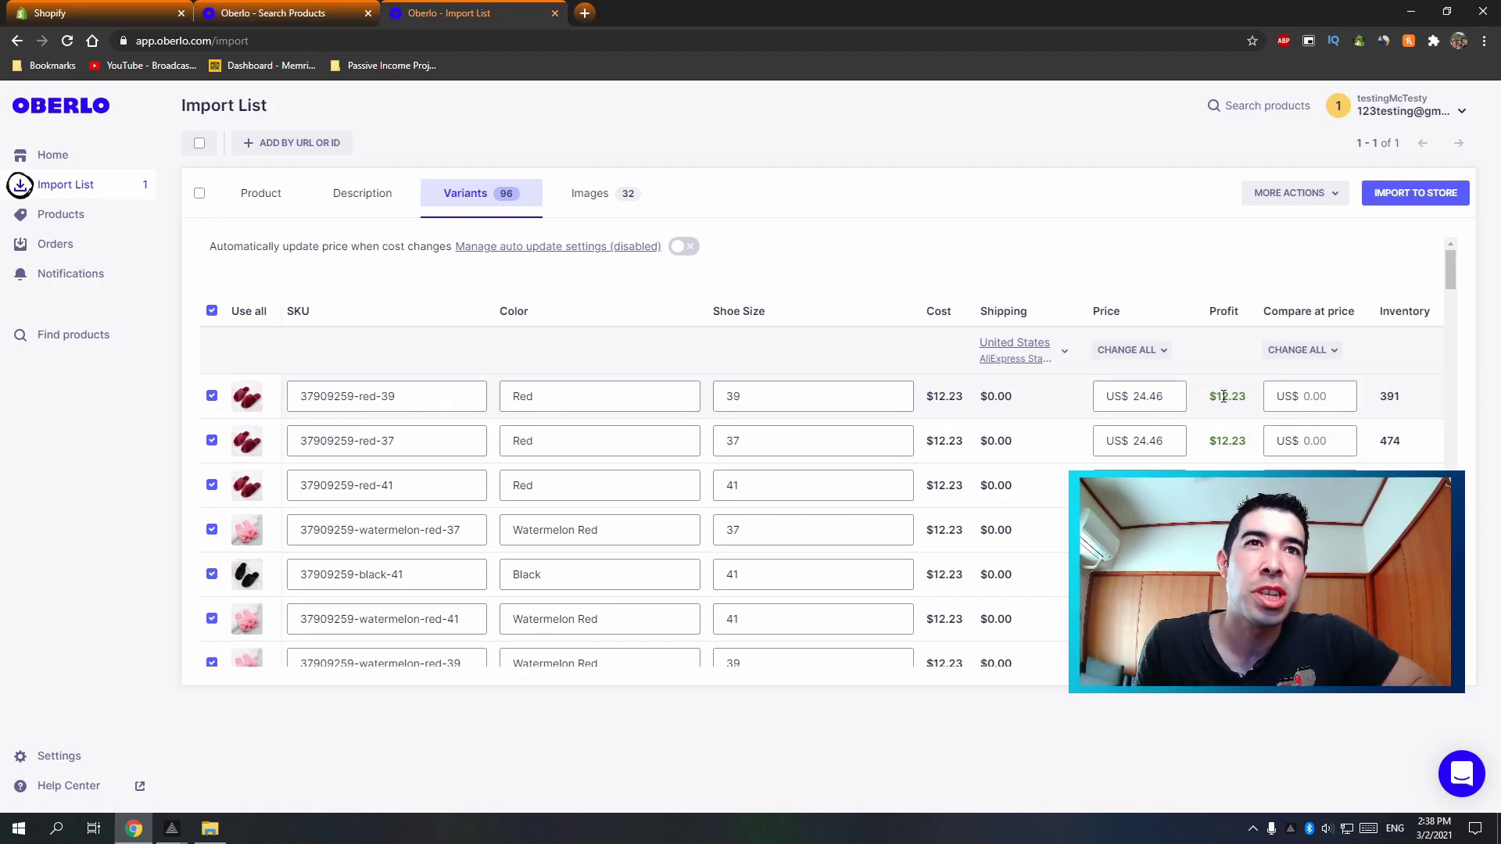
scroll(594, 387, down, 1)
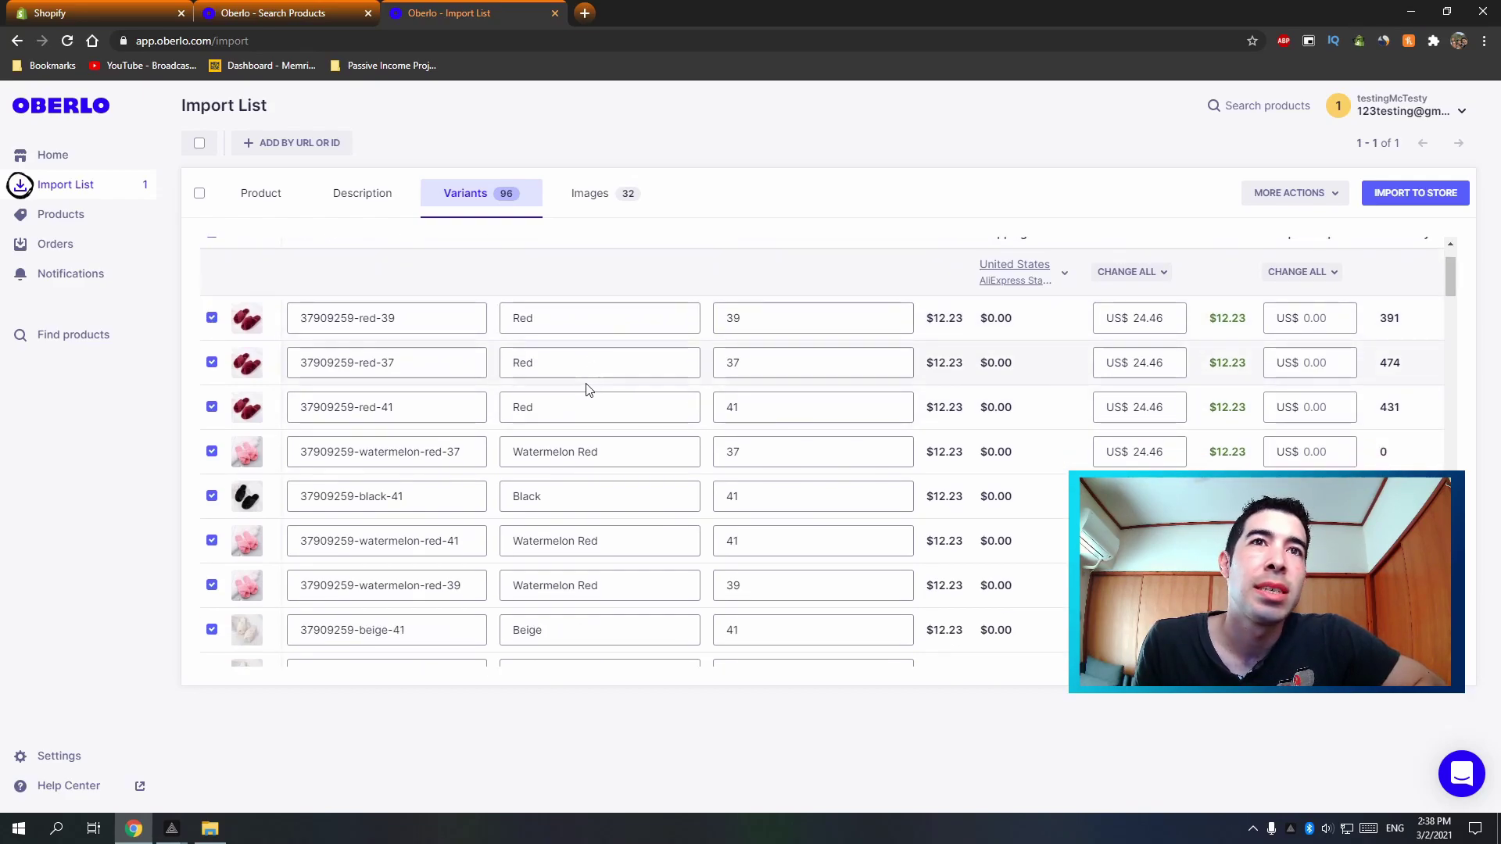
scroll(224, 325, up, 1)
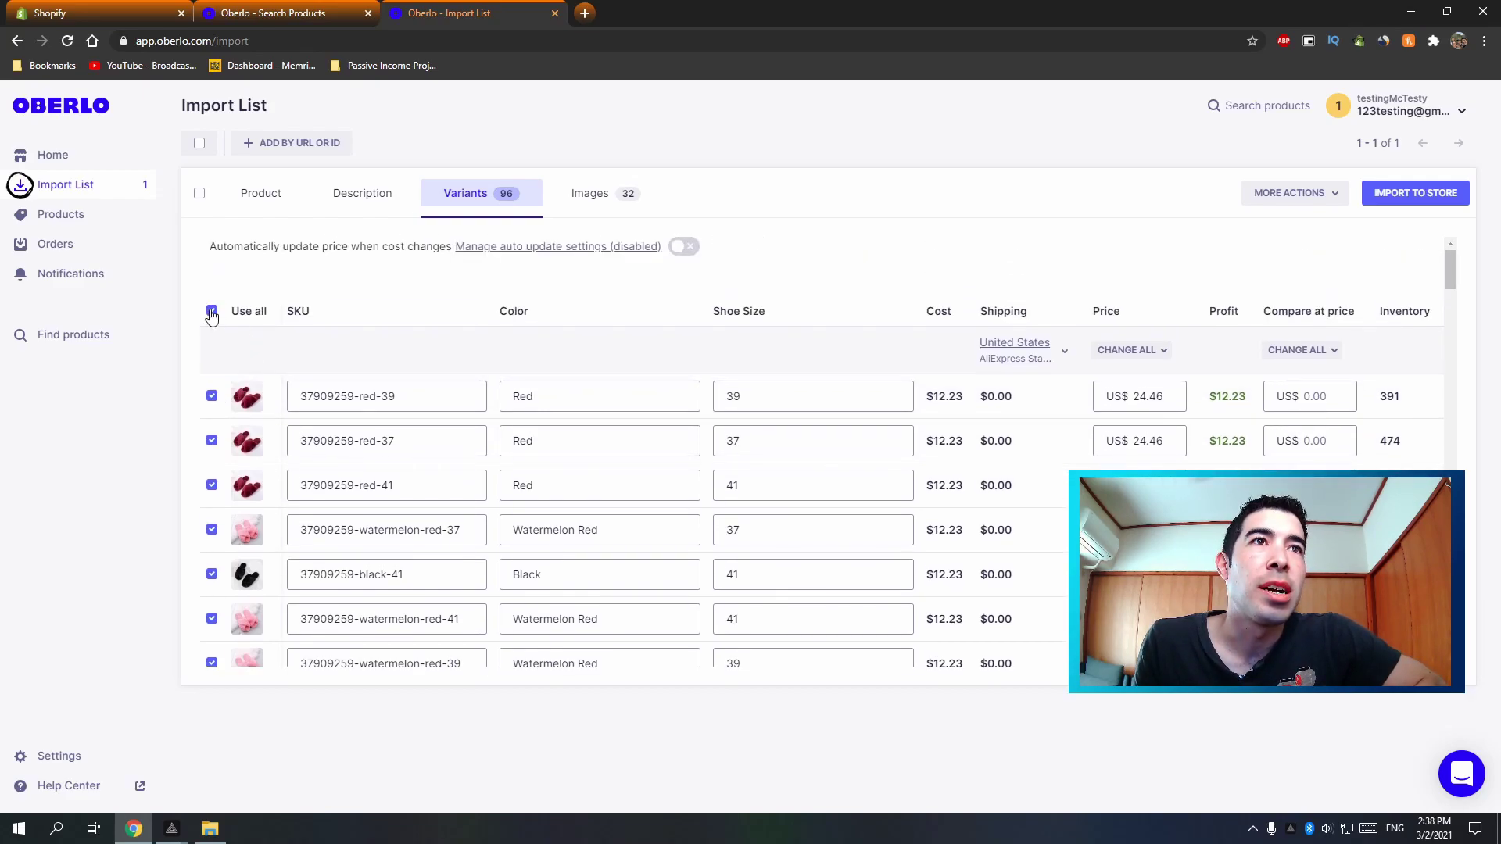
Step: Deselect all slipper variants except red size 39, and include red in sizes 37, 41, 36, 38 and 40
click(211, 311)
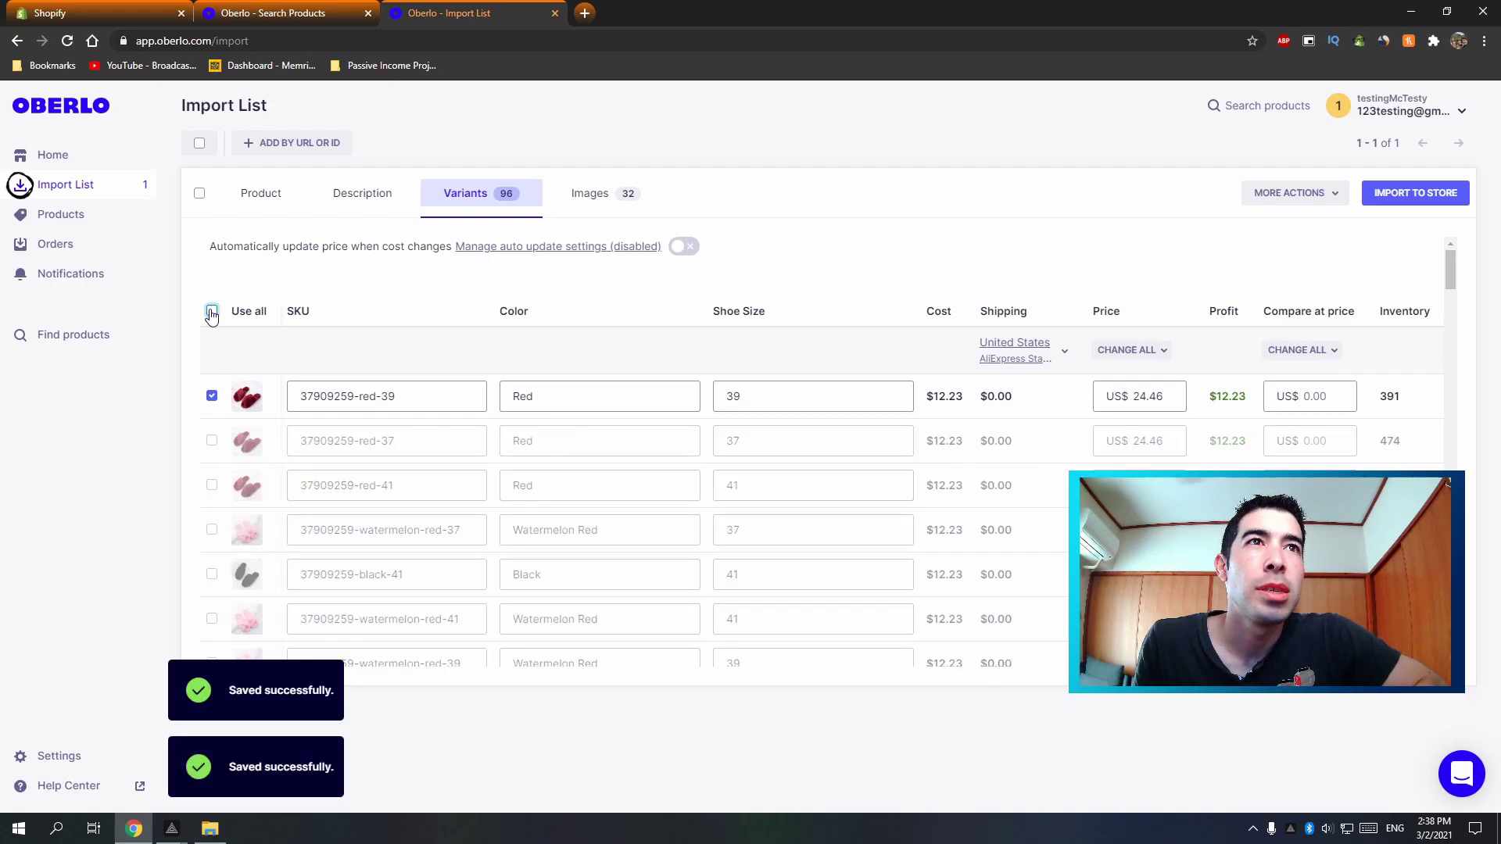
click(212, 440)
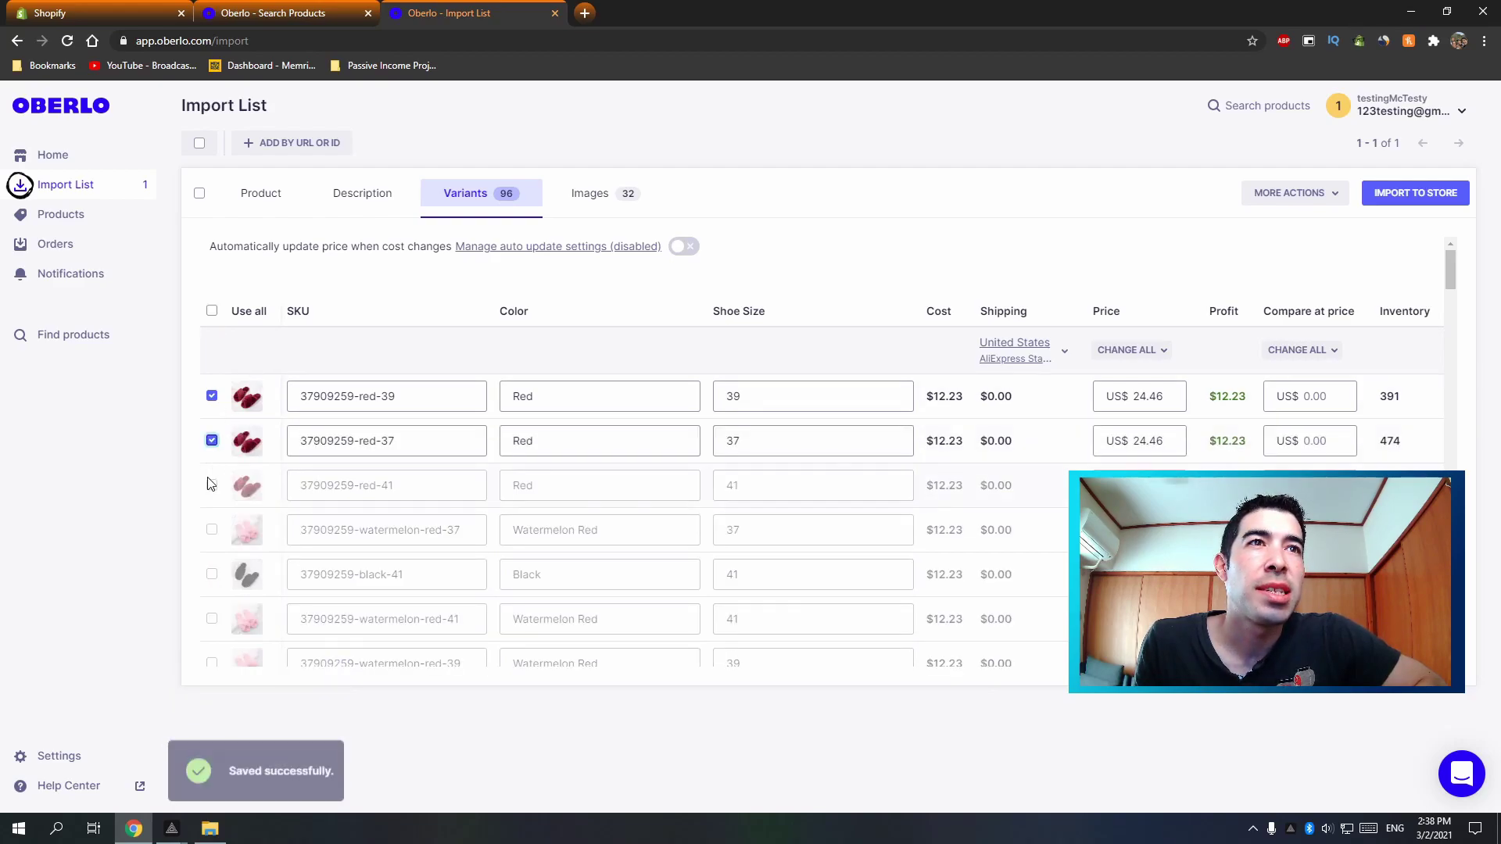
click(211, 486)
scroll(260, 433, down, 8)
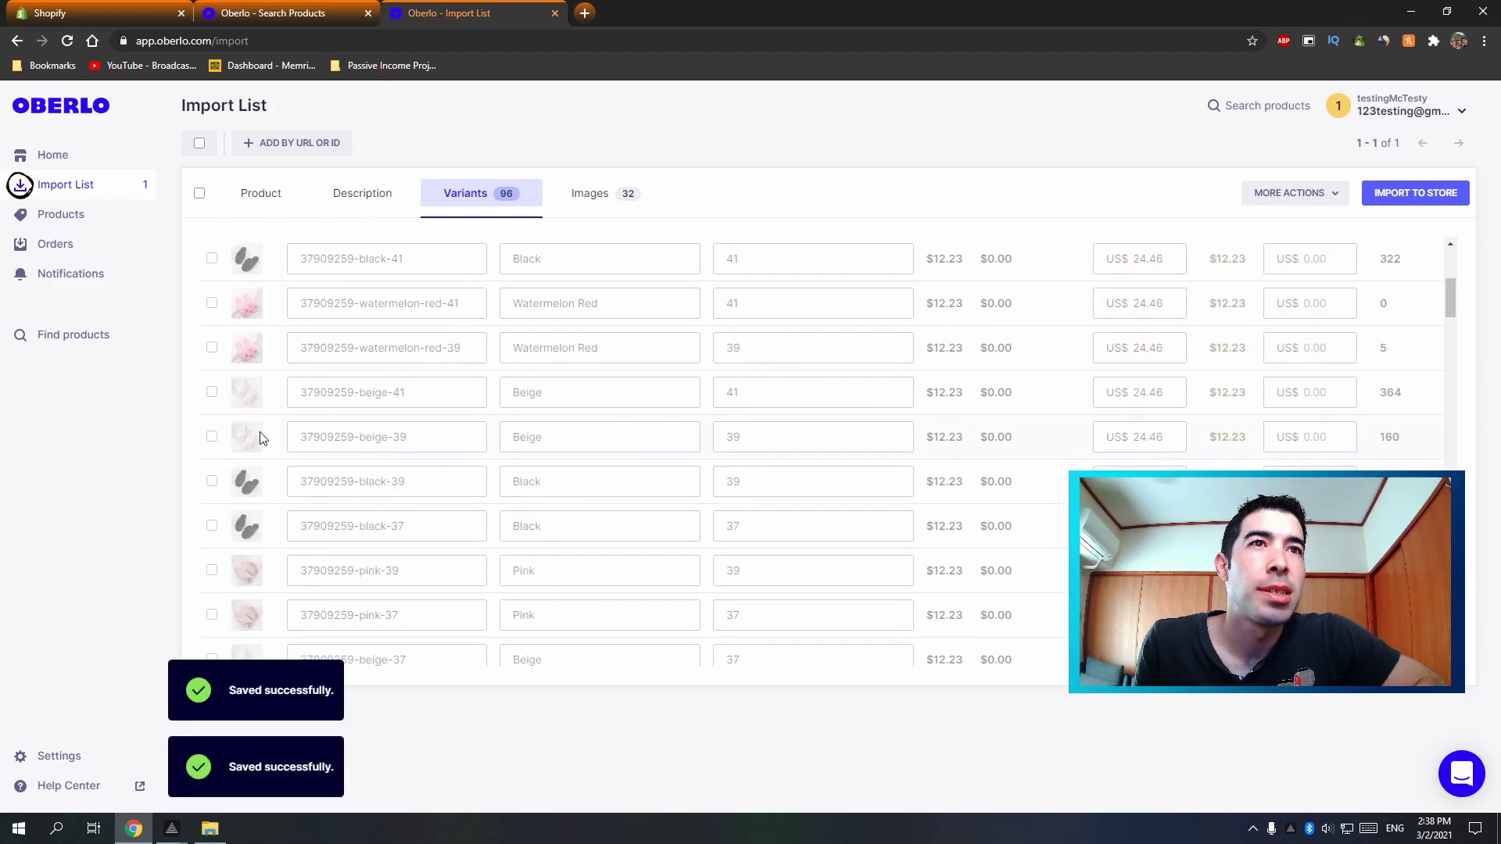
scroll(263, 436, down, 3)
click(212, 348)
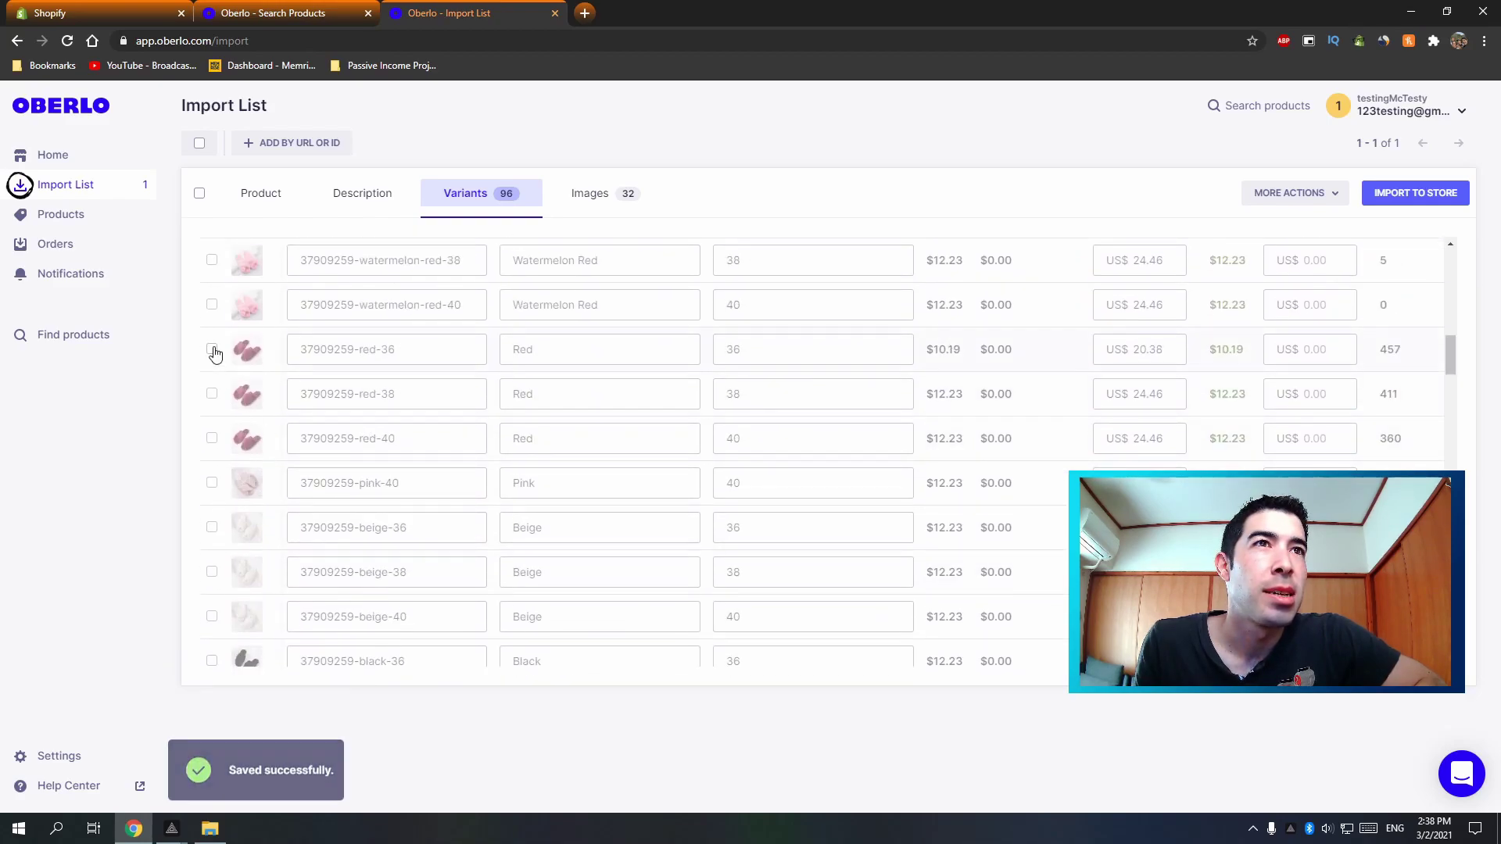
click(212, 393)
click(212, 438)
scroll(313, 438, down, 2)
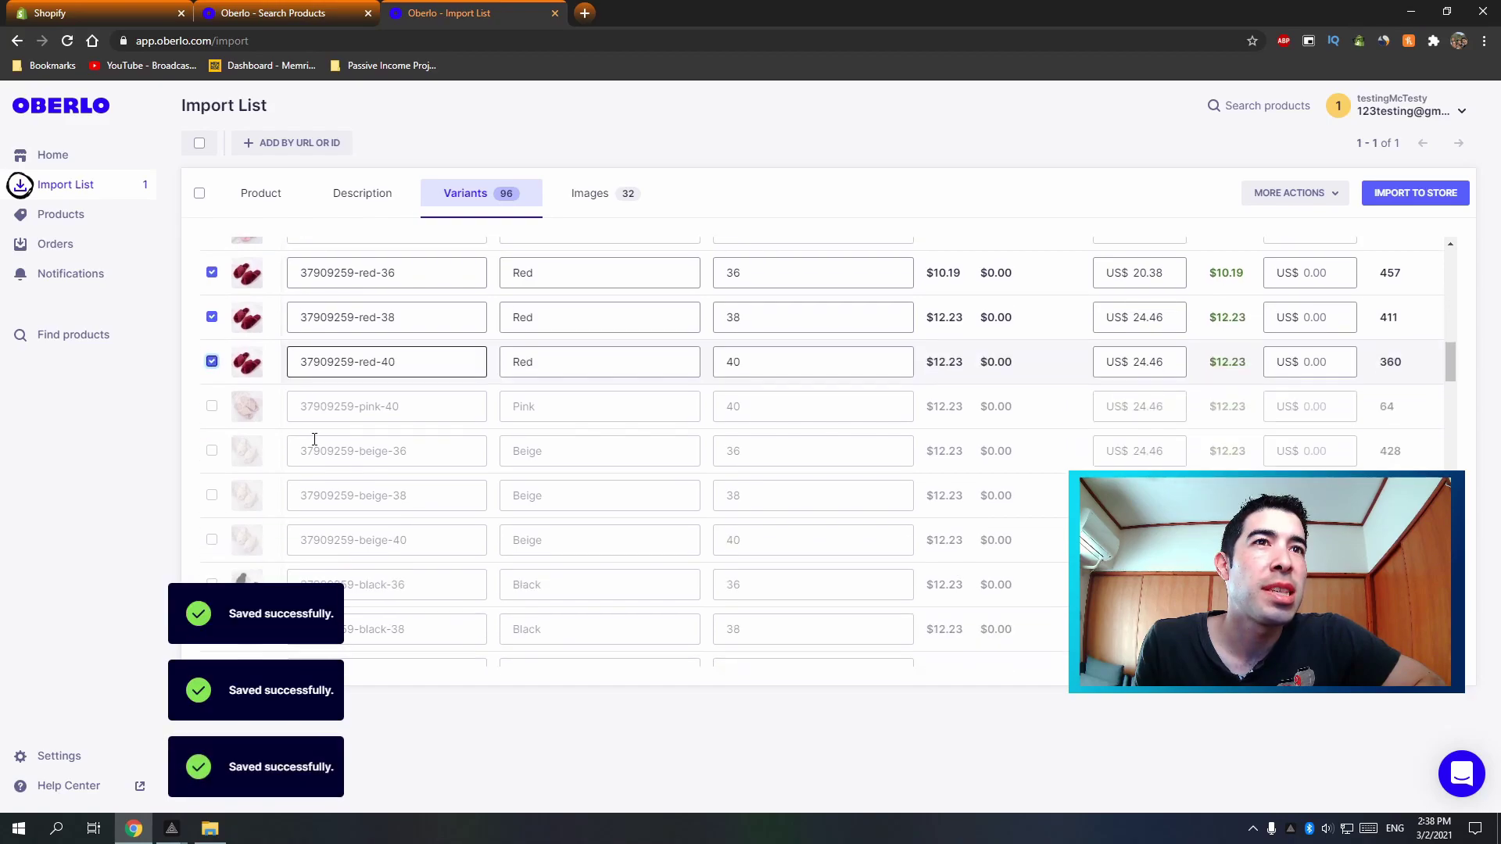
Step: Include the red variants in sizes 42 and 43, and look through the rest of the list for more red ones
scroll(314, 440, down, 10)
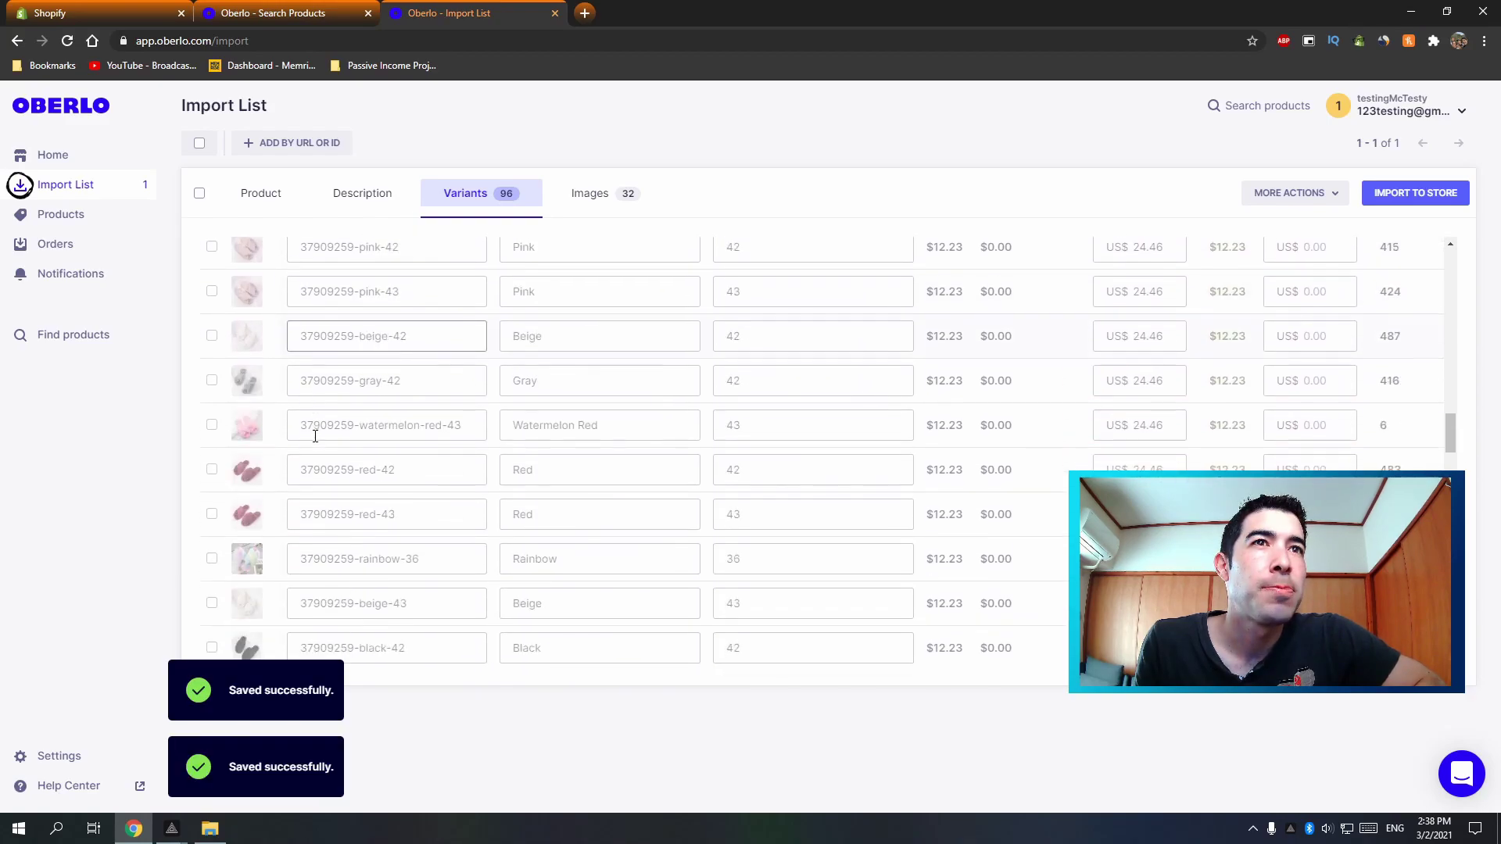
scroll(311, 431, up, 2)
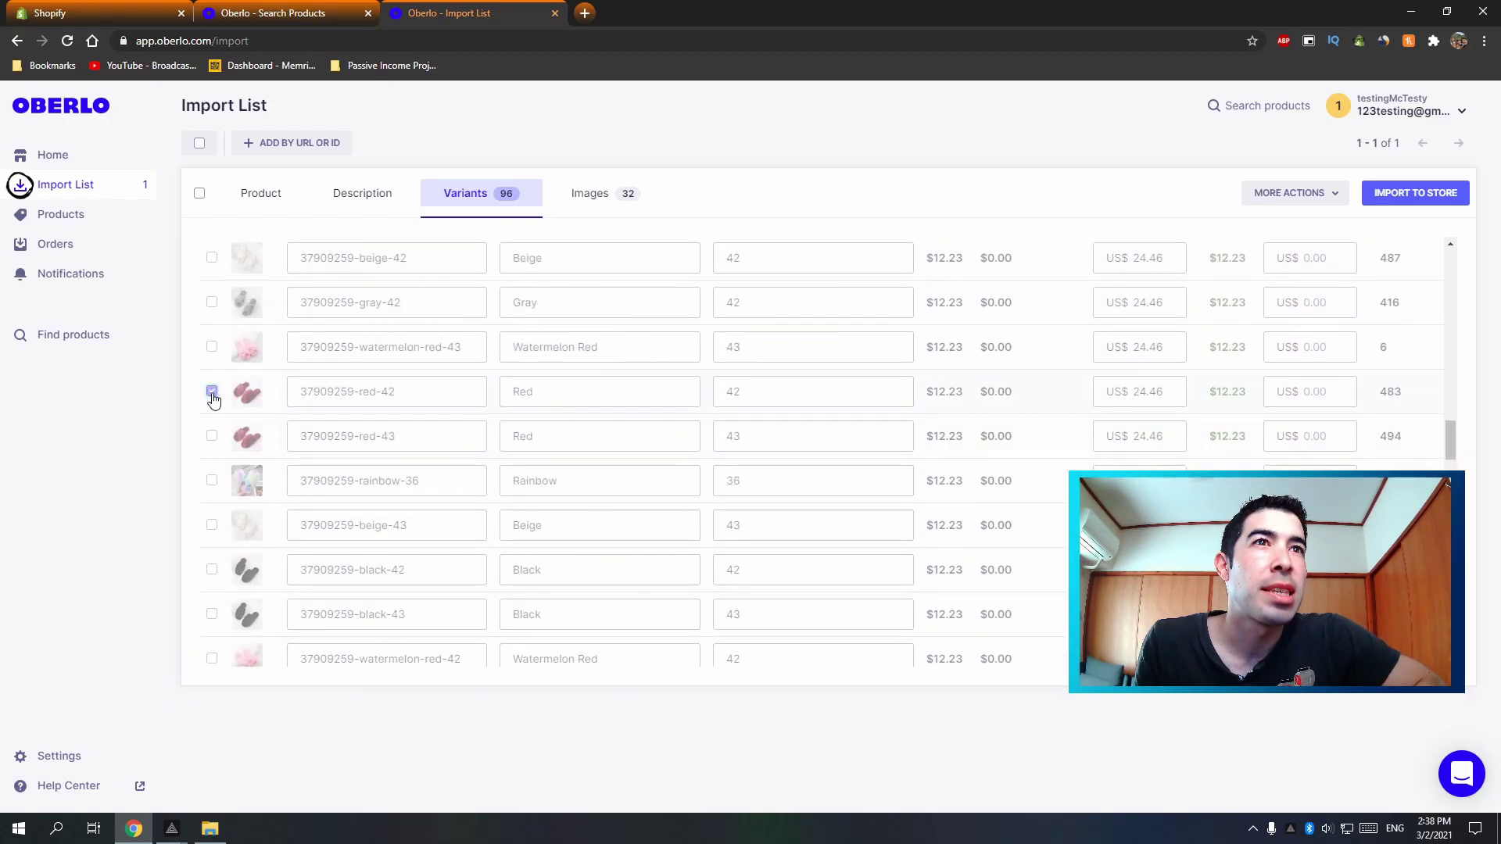
click(212, 393)
click(212, 438)
scroll(292, 438, down, 4)
scroll(294, 435, down, 10)
scroll(295, 436, down, 10)
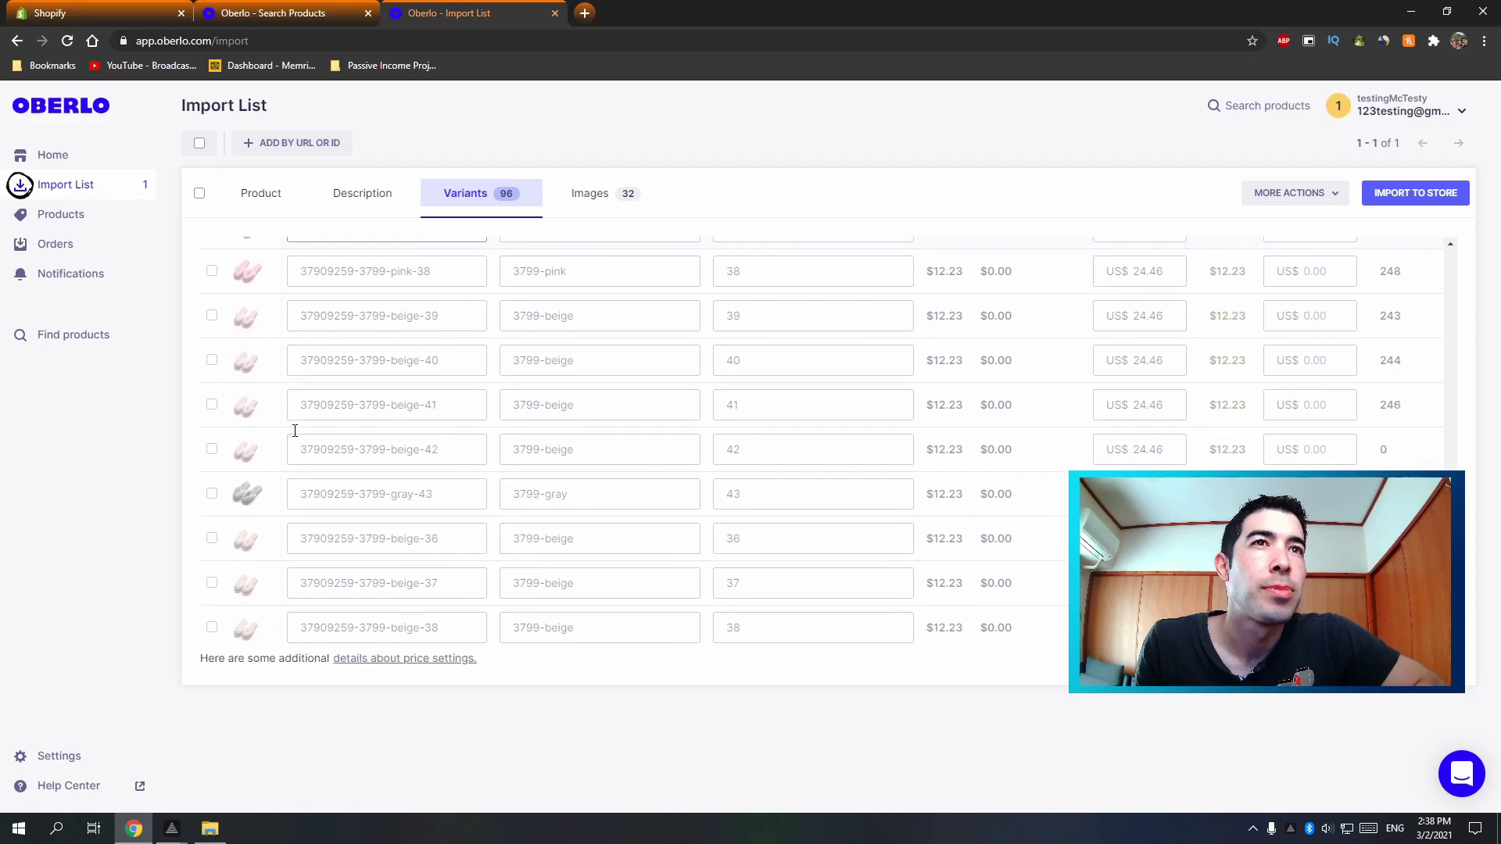
scroll(724, 422, down, 3)
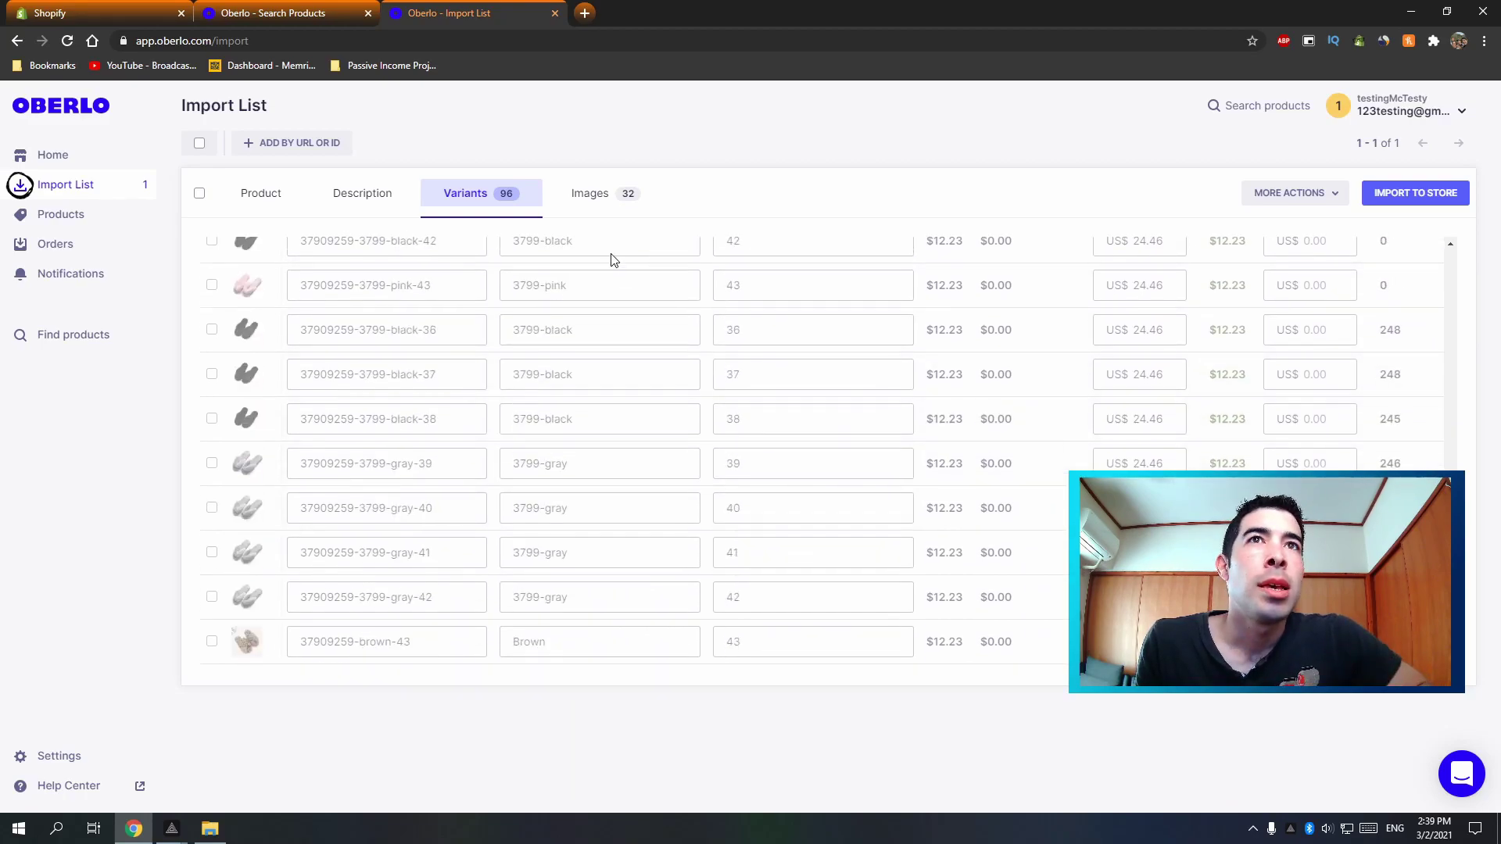
Step: Remove every selected product image except the one showing only the dark red slippers
click(589, 193)
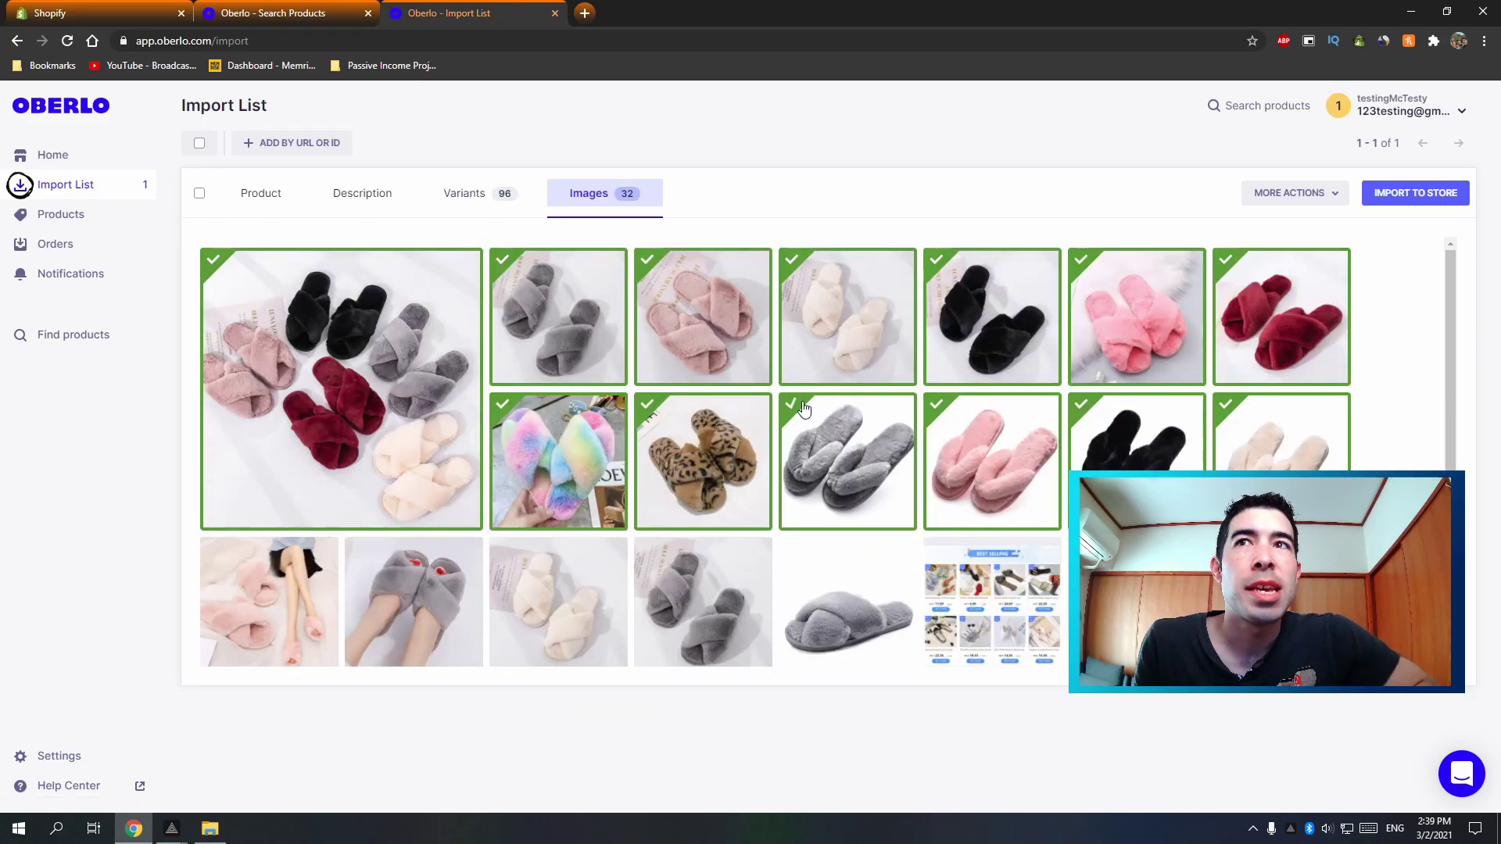
click(1090, 264)
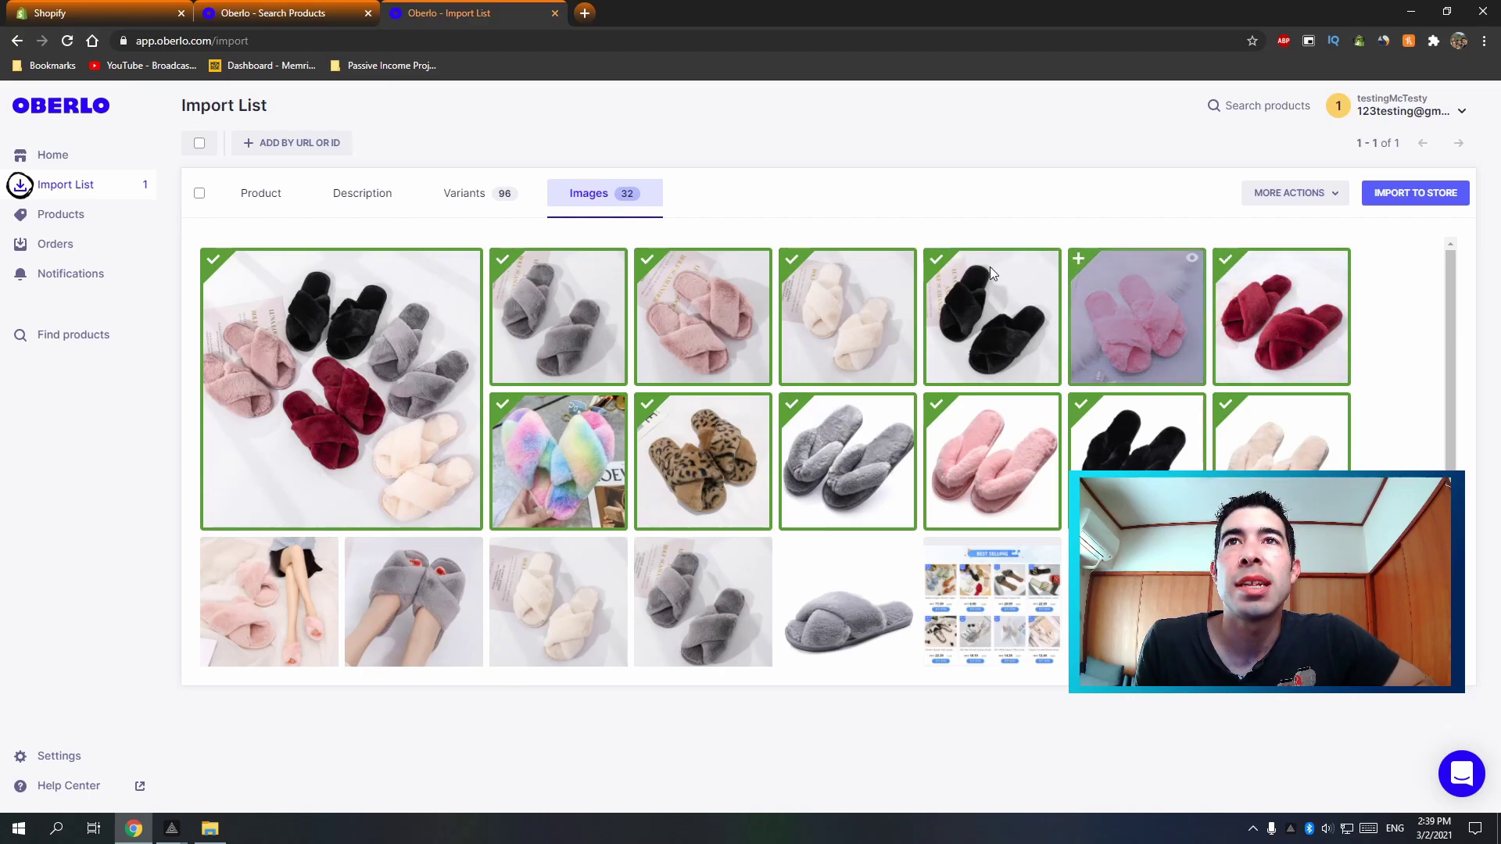
click(946, 264)
click(786, 264)
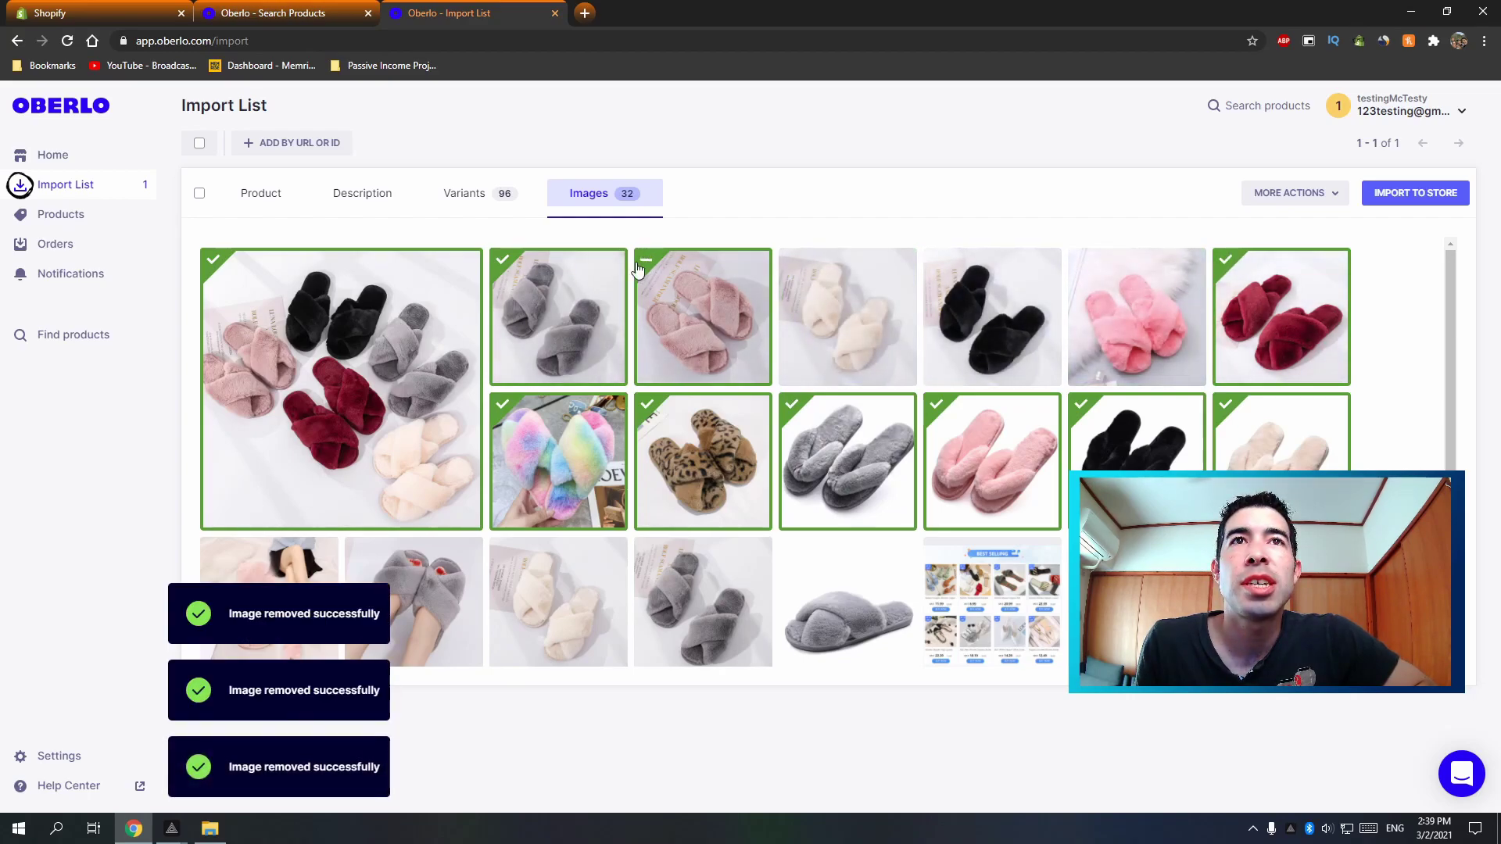
click(646, 264)
click(502, 281)
click(500, 419)
click(646, 410)
click(790, 410)
click(968, 410)
click(1118, 410)
click(1246, 409)
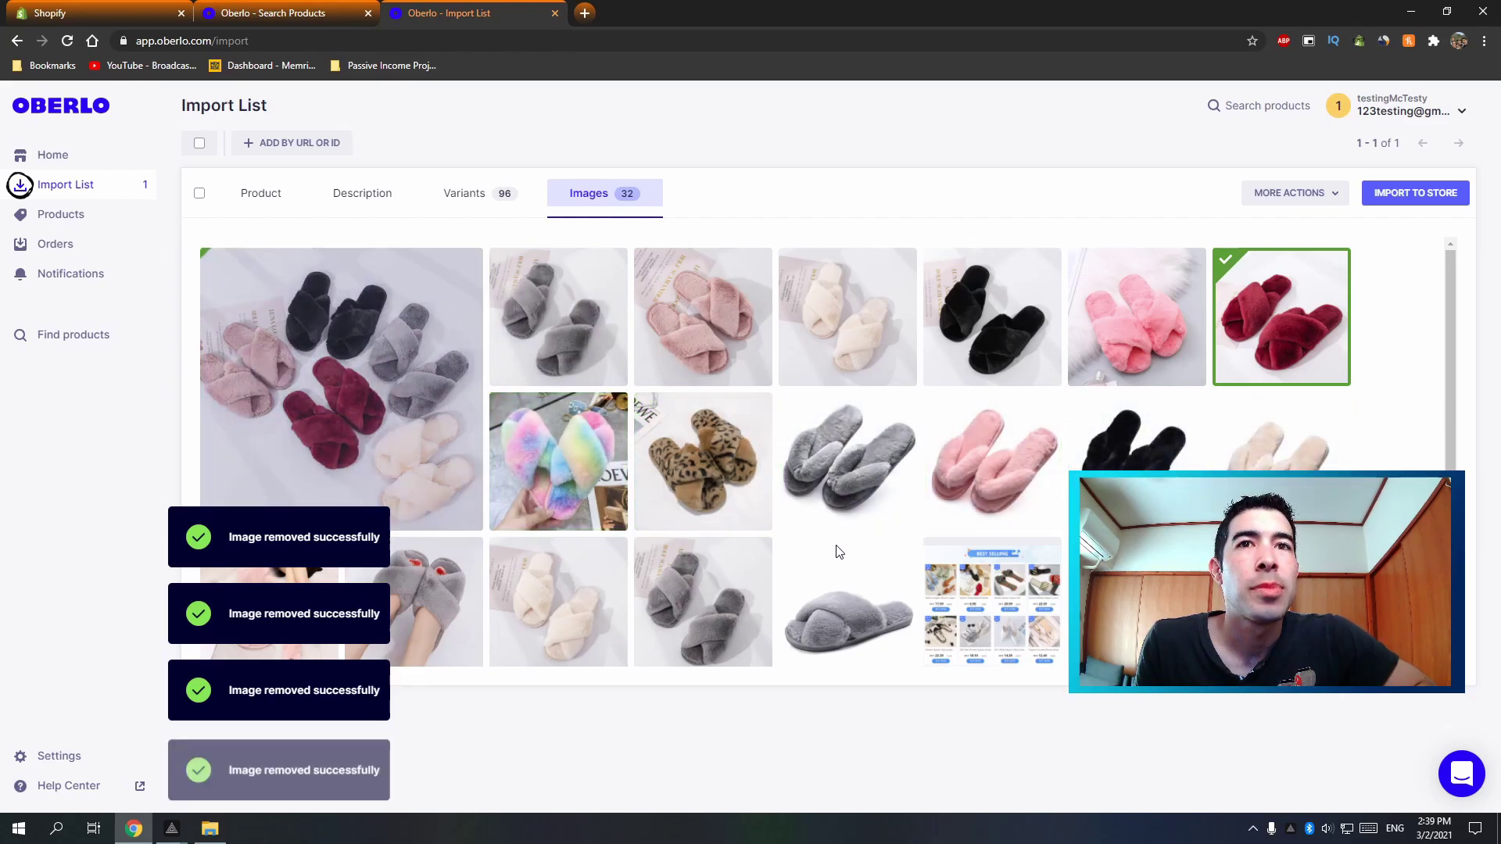
Step: Add the two photos of the red slippers being worn to the product images and remove both again
scroll(836, 543, down, 3)
scroll(883, 514, down, 1)
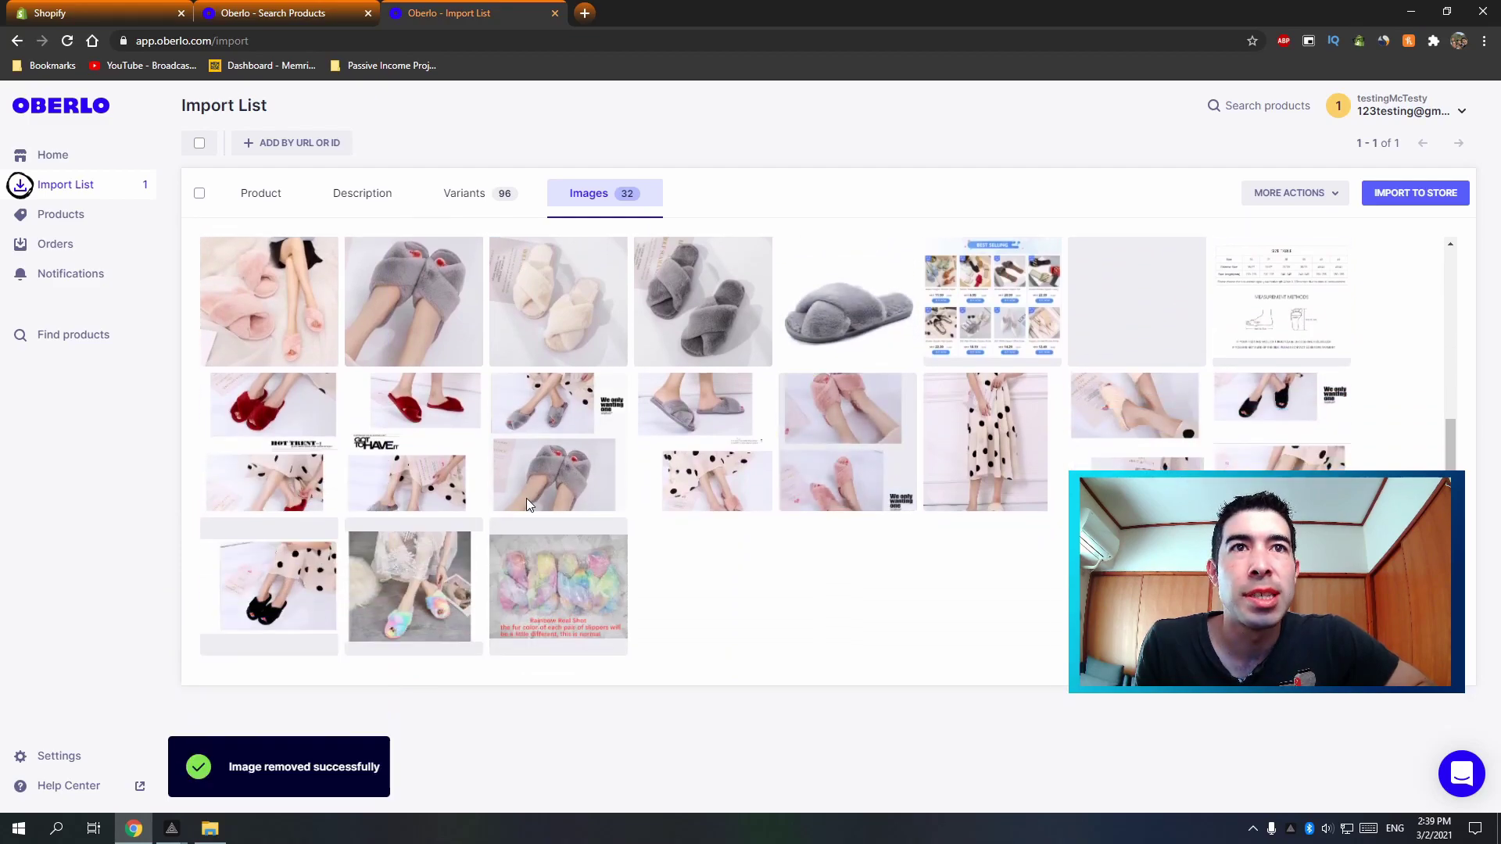
click(378, 425)
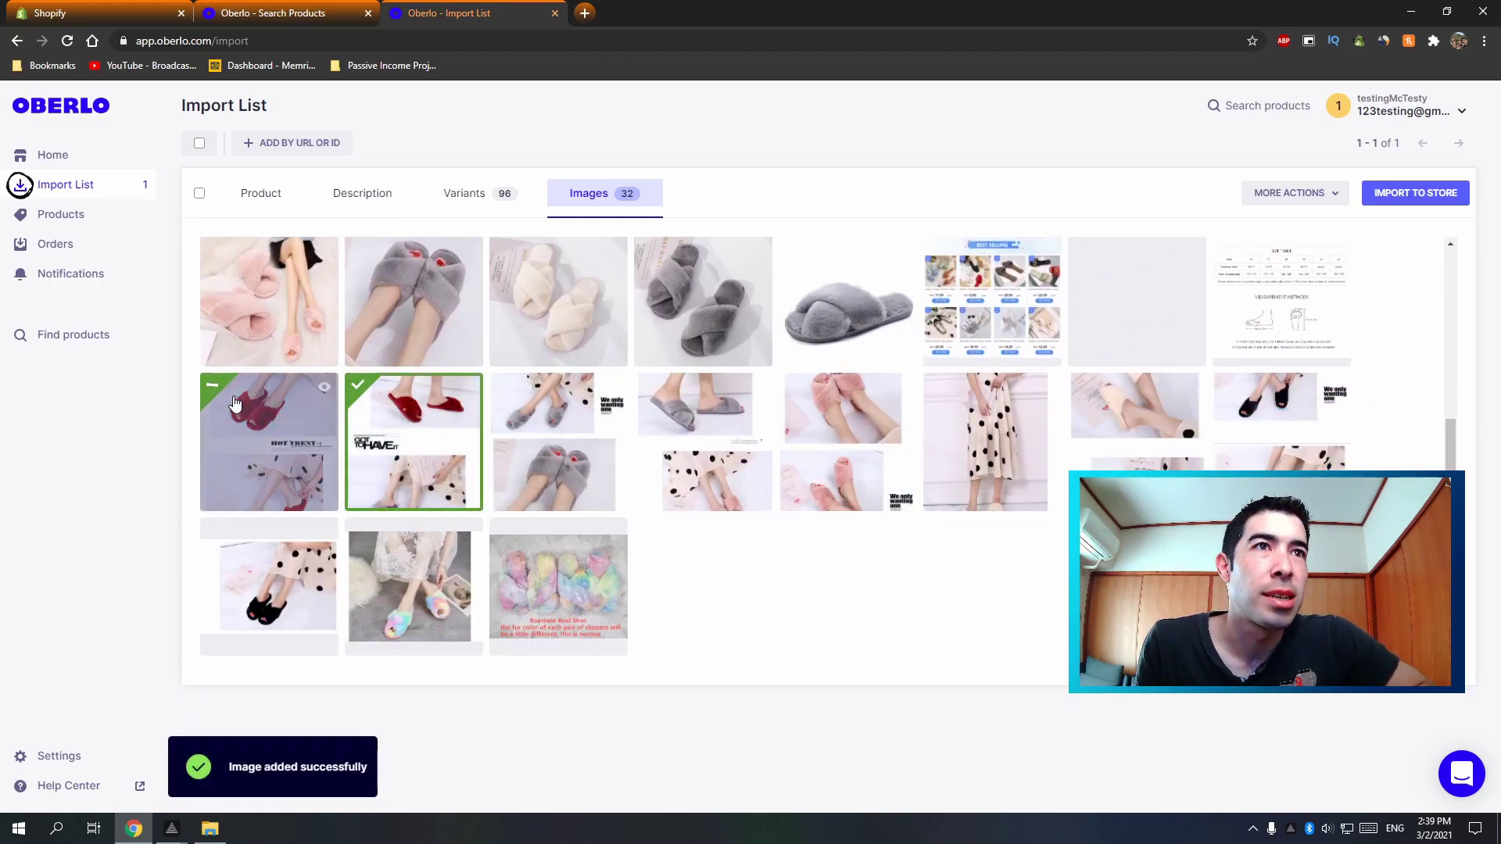
click(260, 400)
click(381, 402)
click(262, 402)
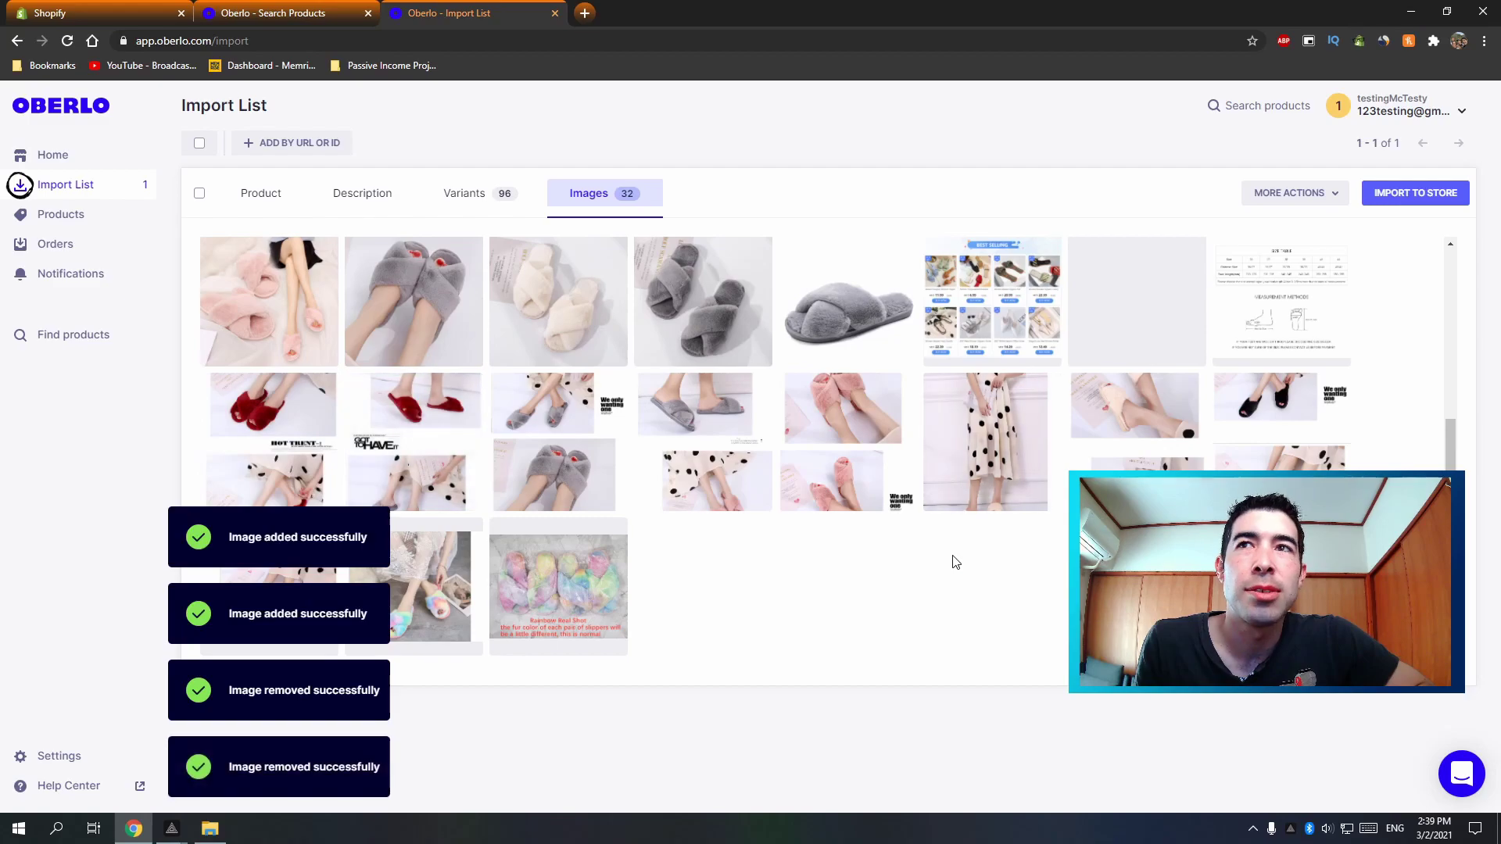
Step: Return to the slippers' general product details and import the product to the Shopify store
scroll(955, 560, up, 4)
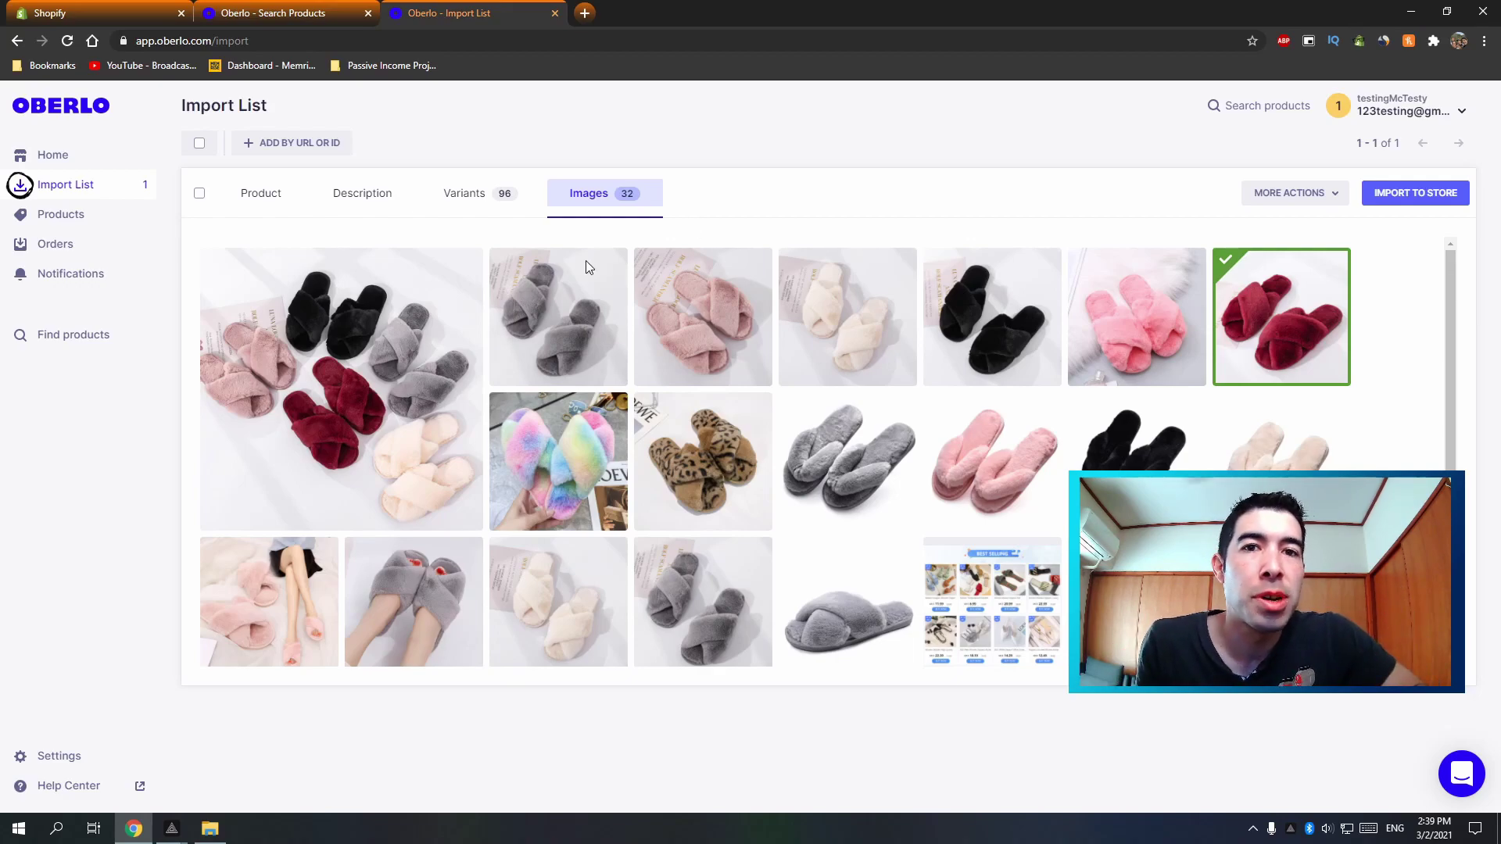
click(260, 196)
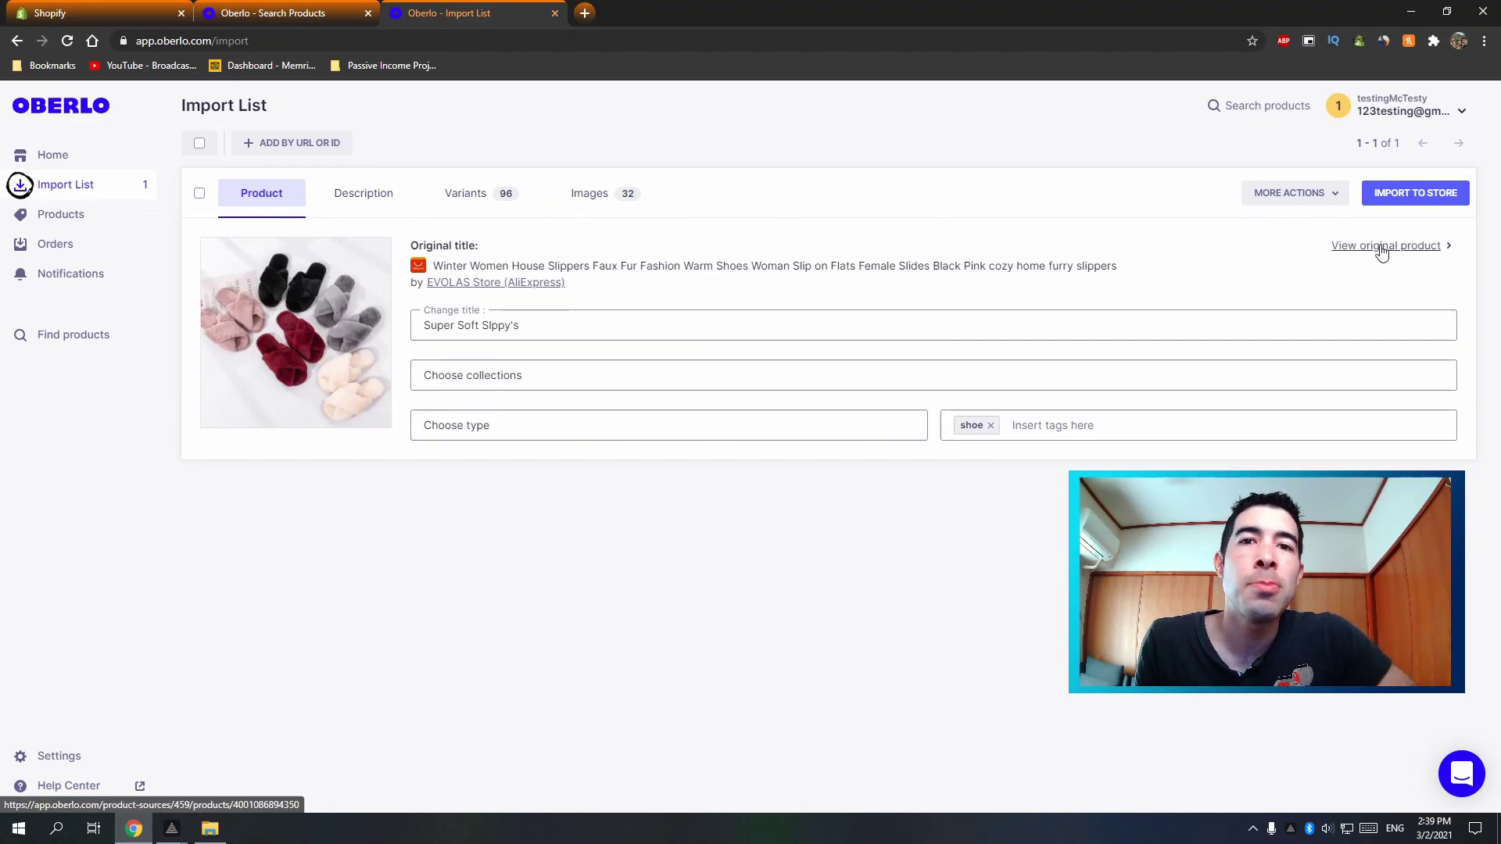
click(1404, 205)
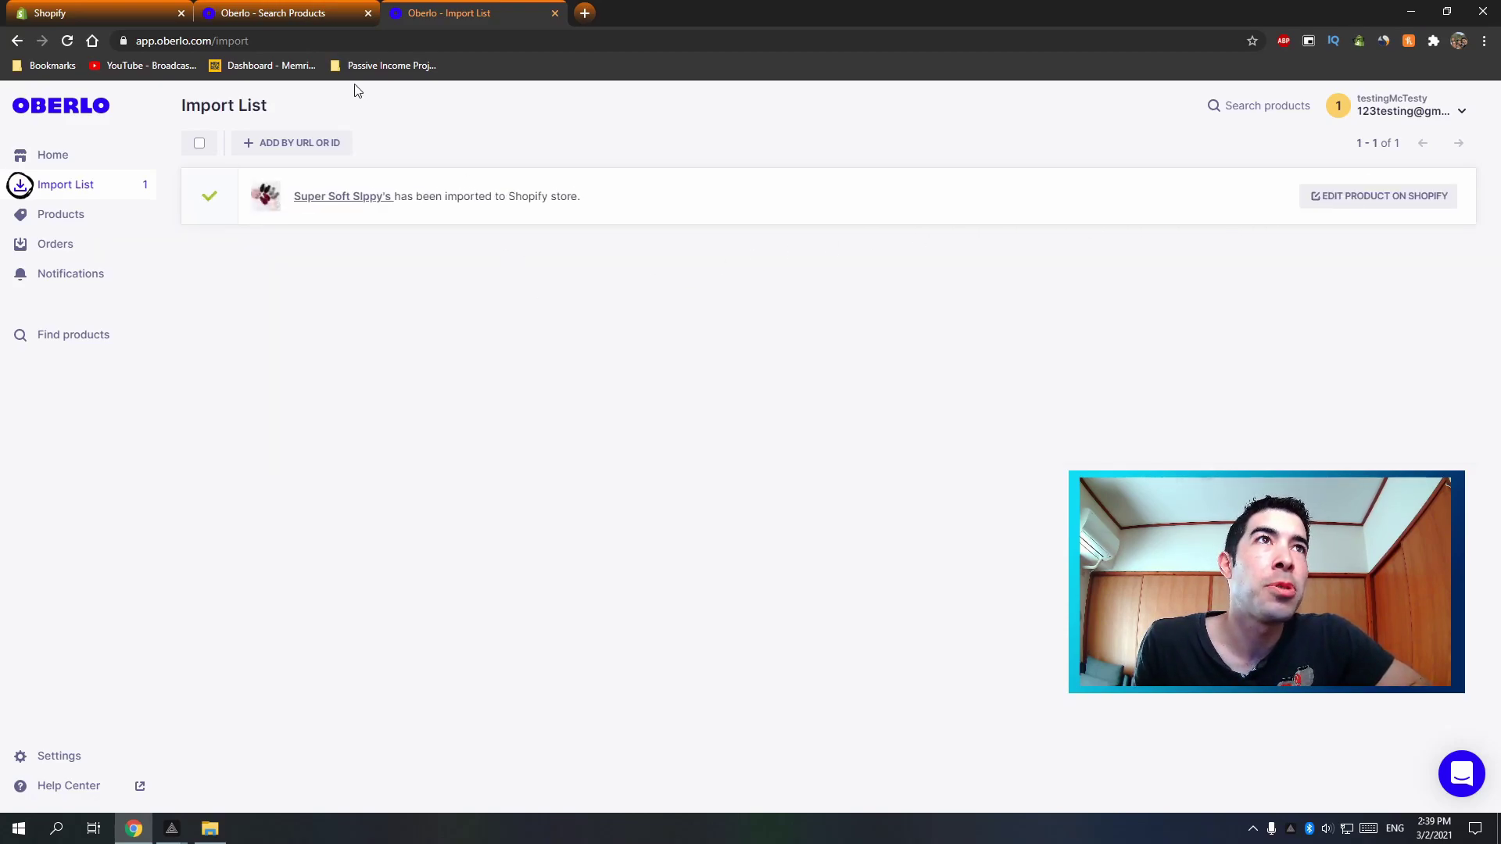
Step: Preview the imported Super Soft Slppy's from Shopify's product list in the online store and inspect its color and shoe size options
click(117, 21)
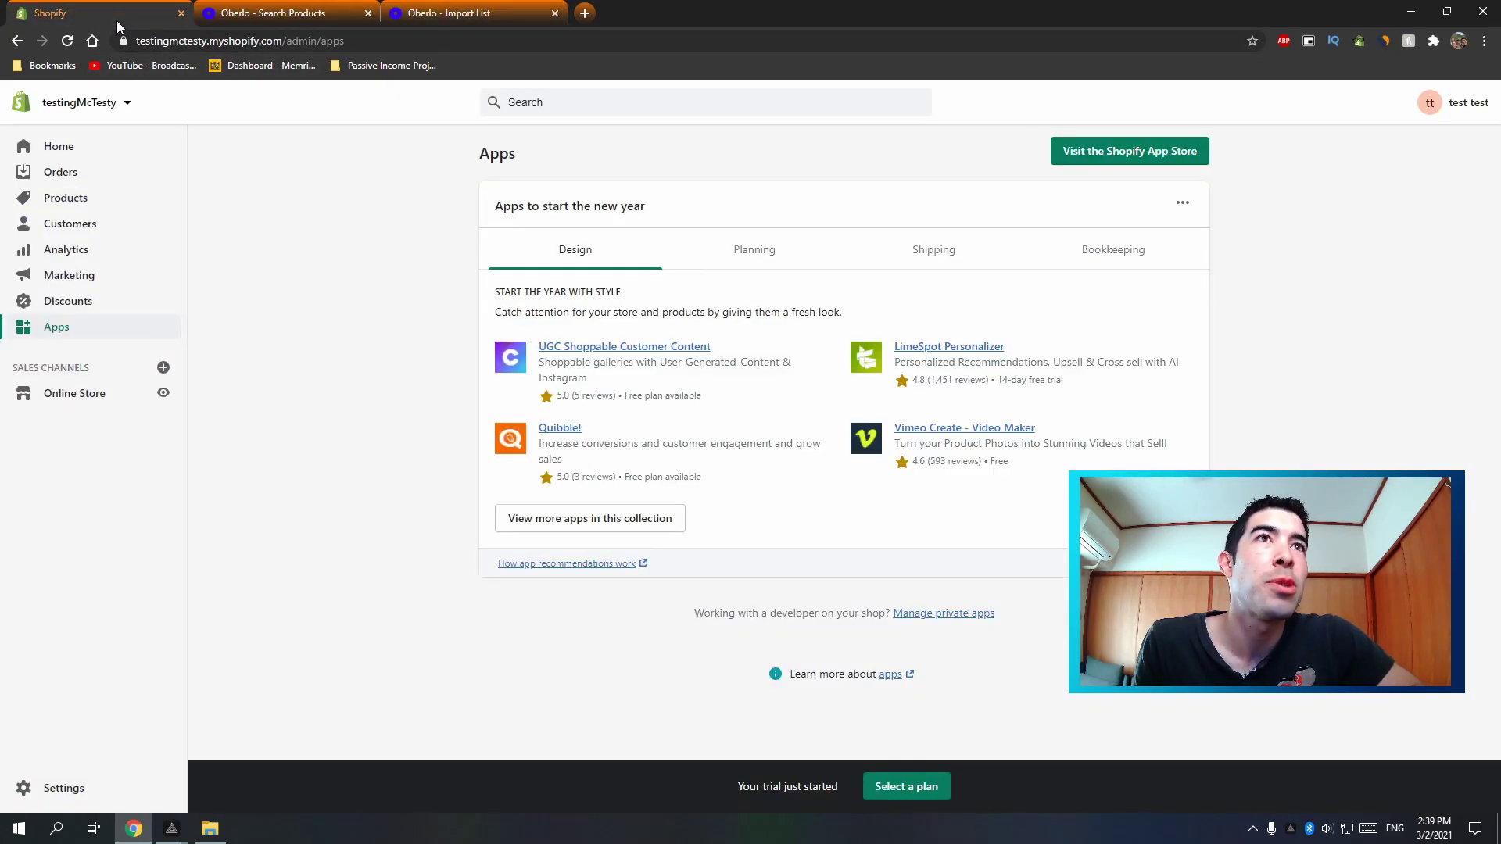
click(86, 205)
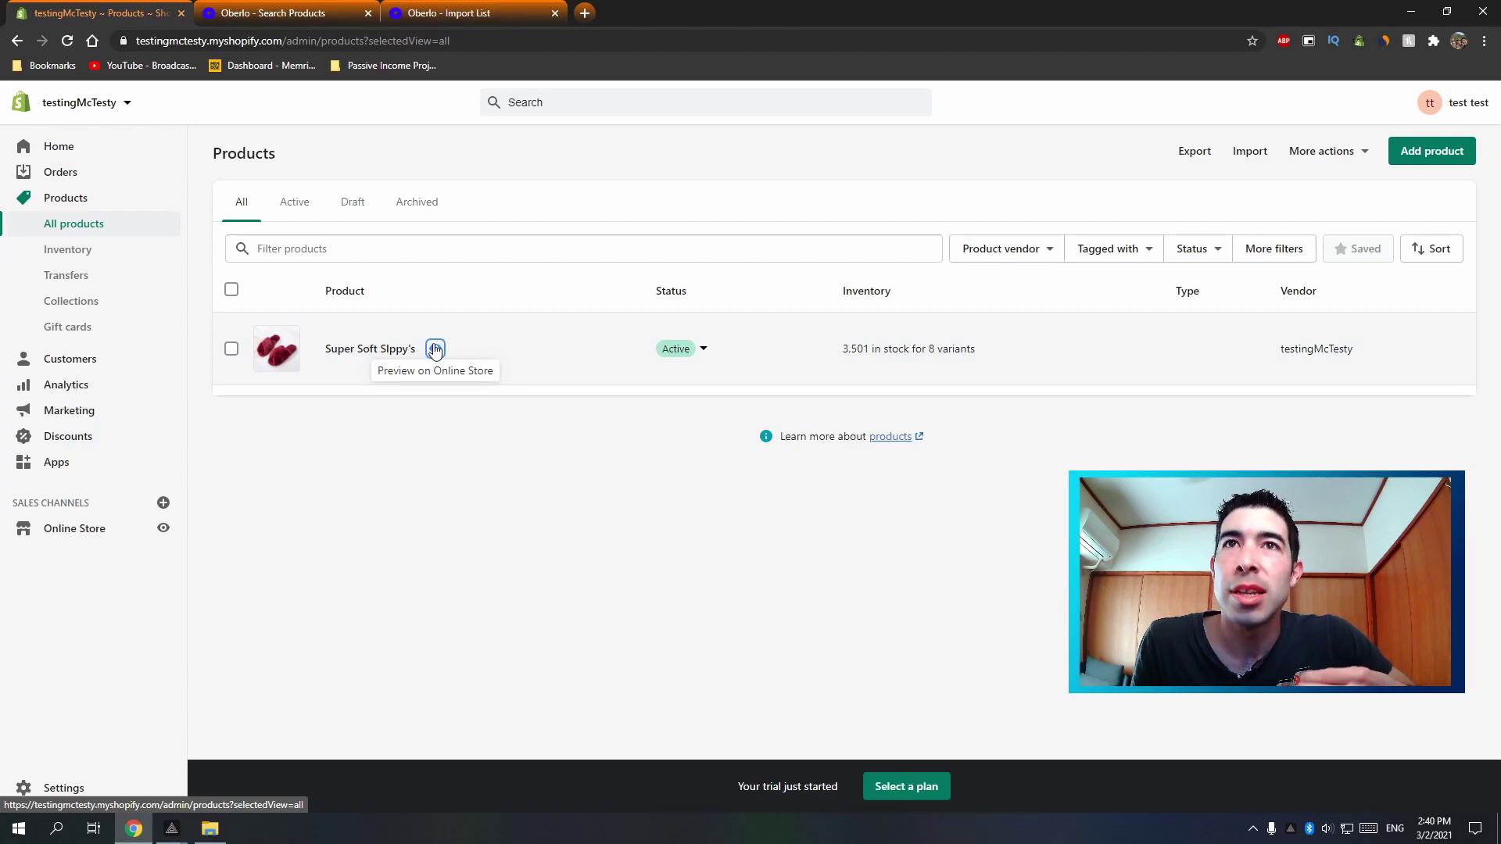
click(435, 349)
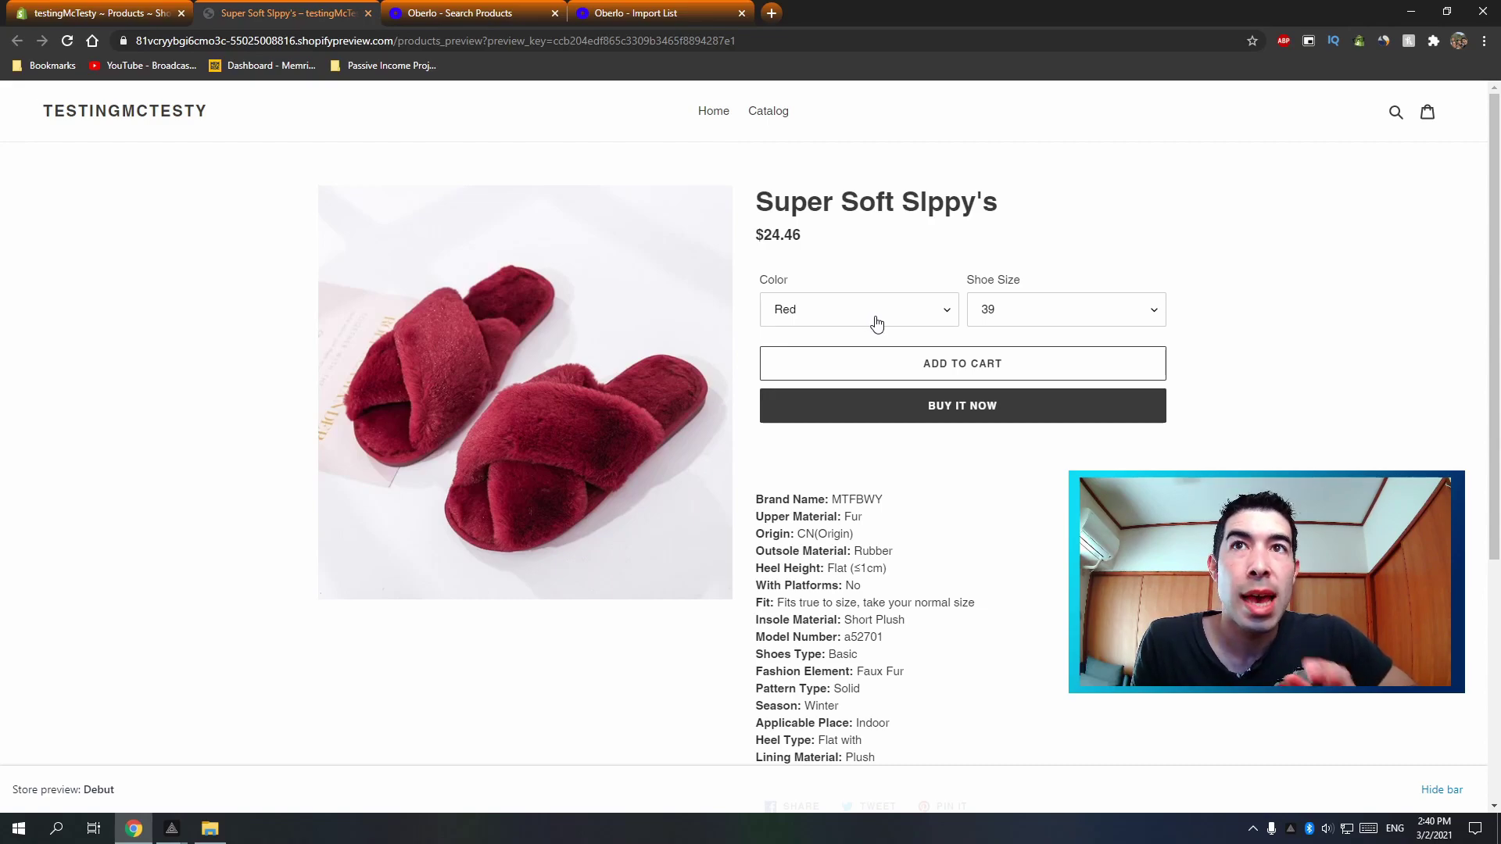
click(906, 322)
click(909, 320)
click(1014, 317)
Step: Close the Oberlo product search and import list pages
click(468, 17)
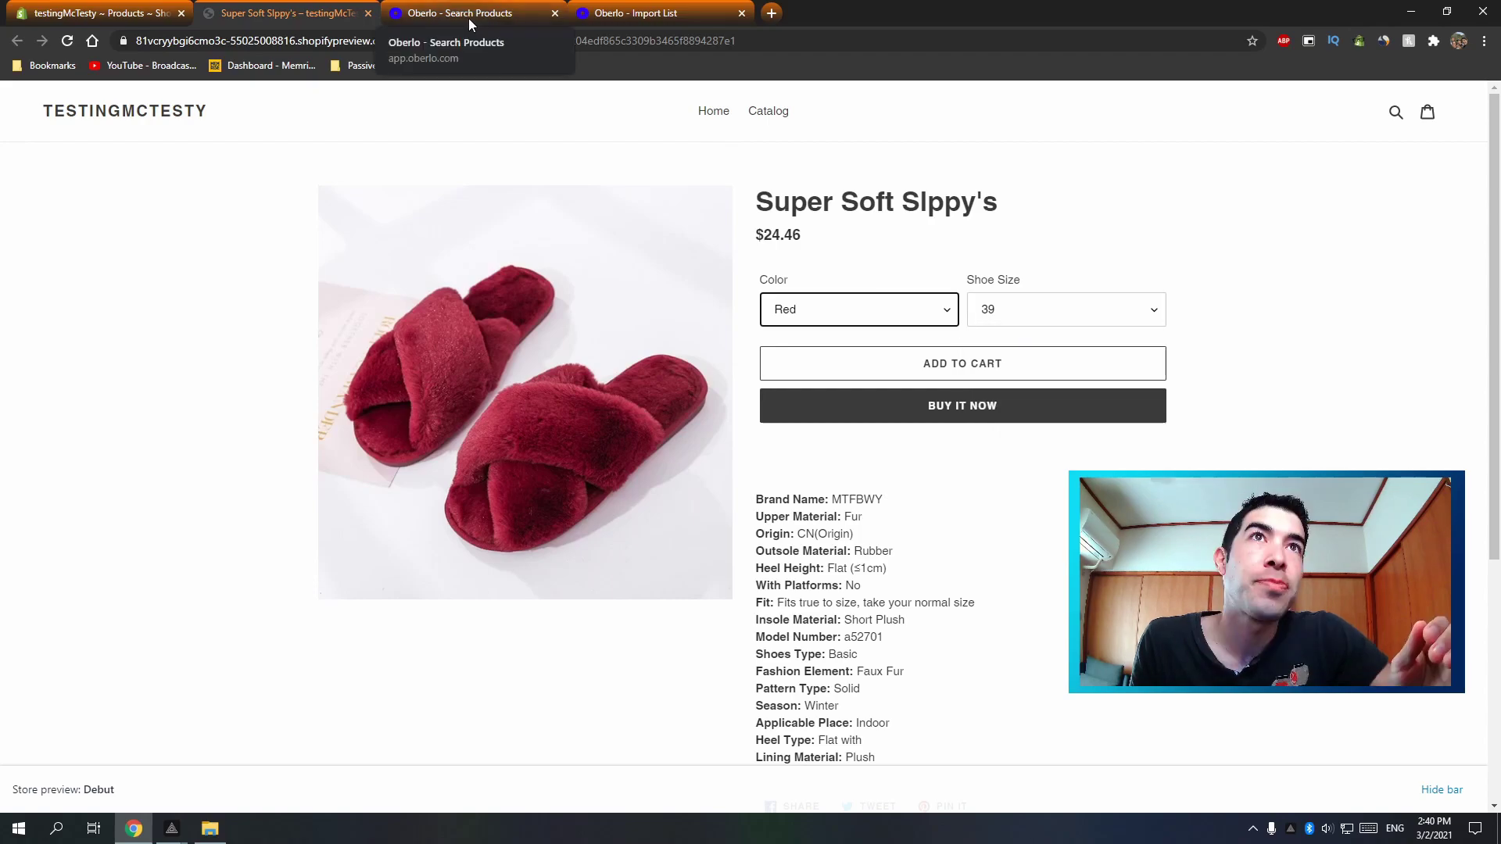
click(467, 17)
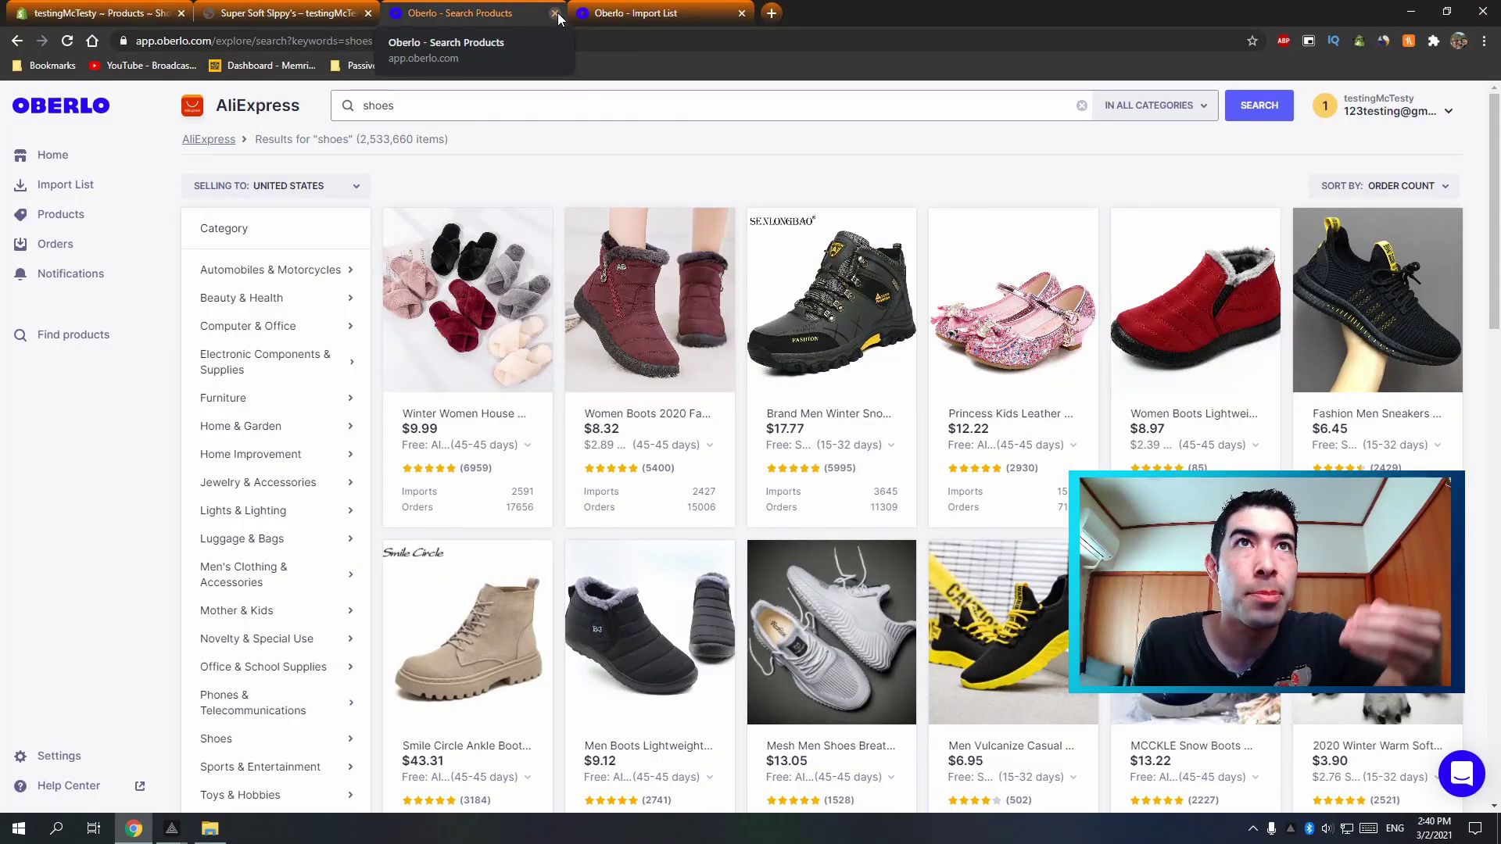
click(555, 14)
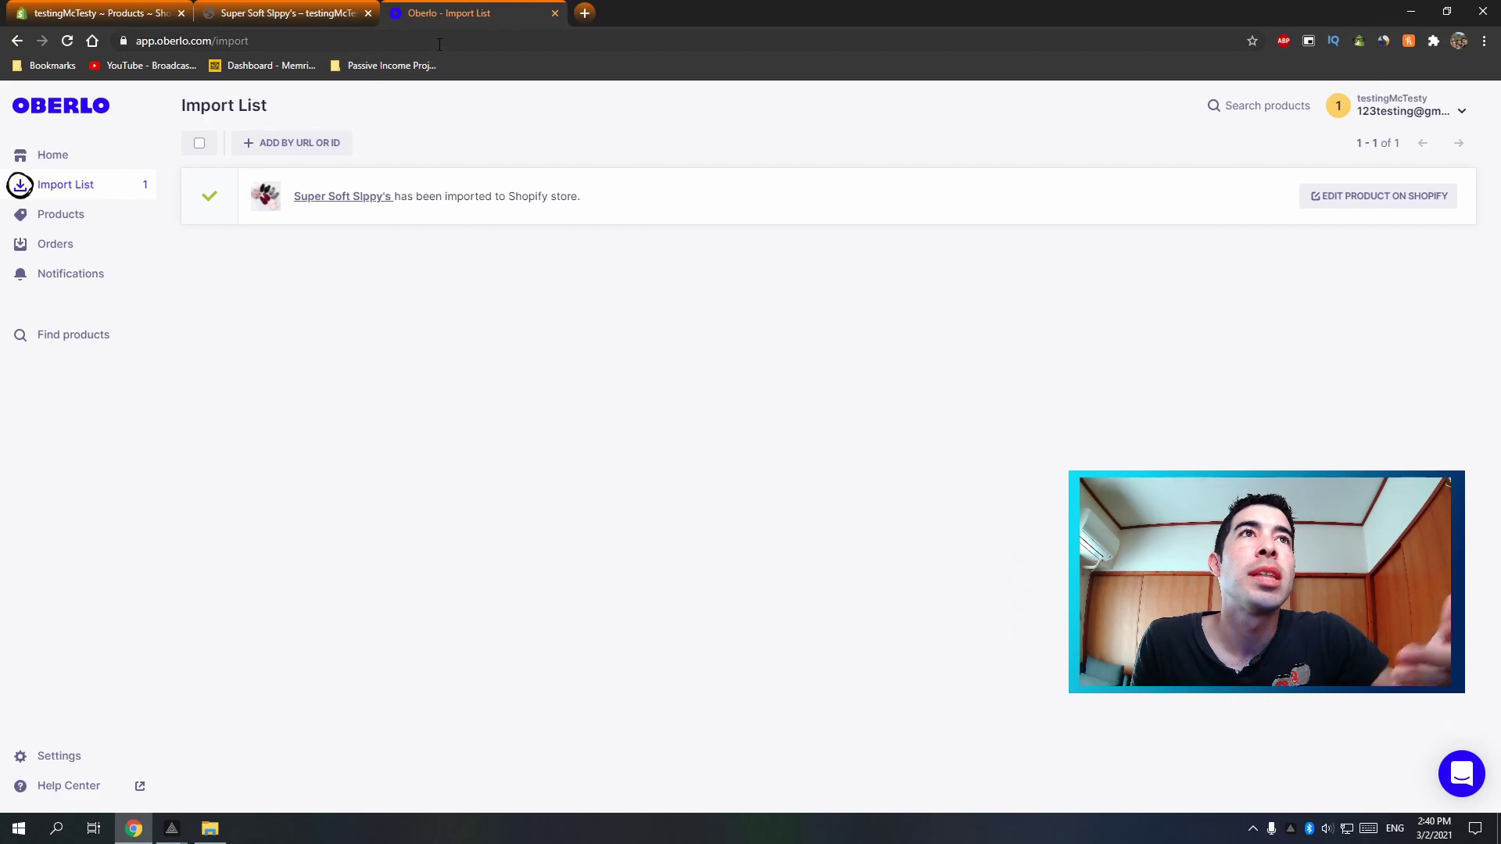
click(555, 13)
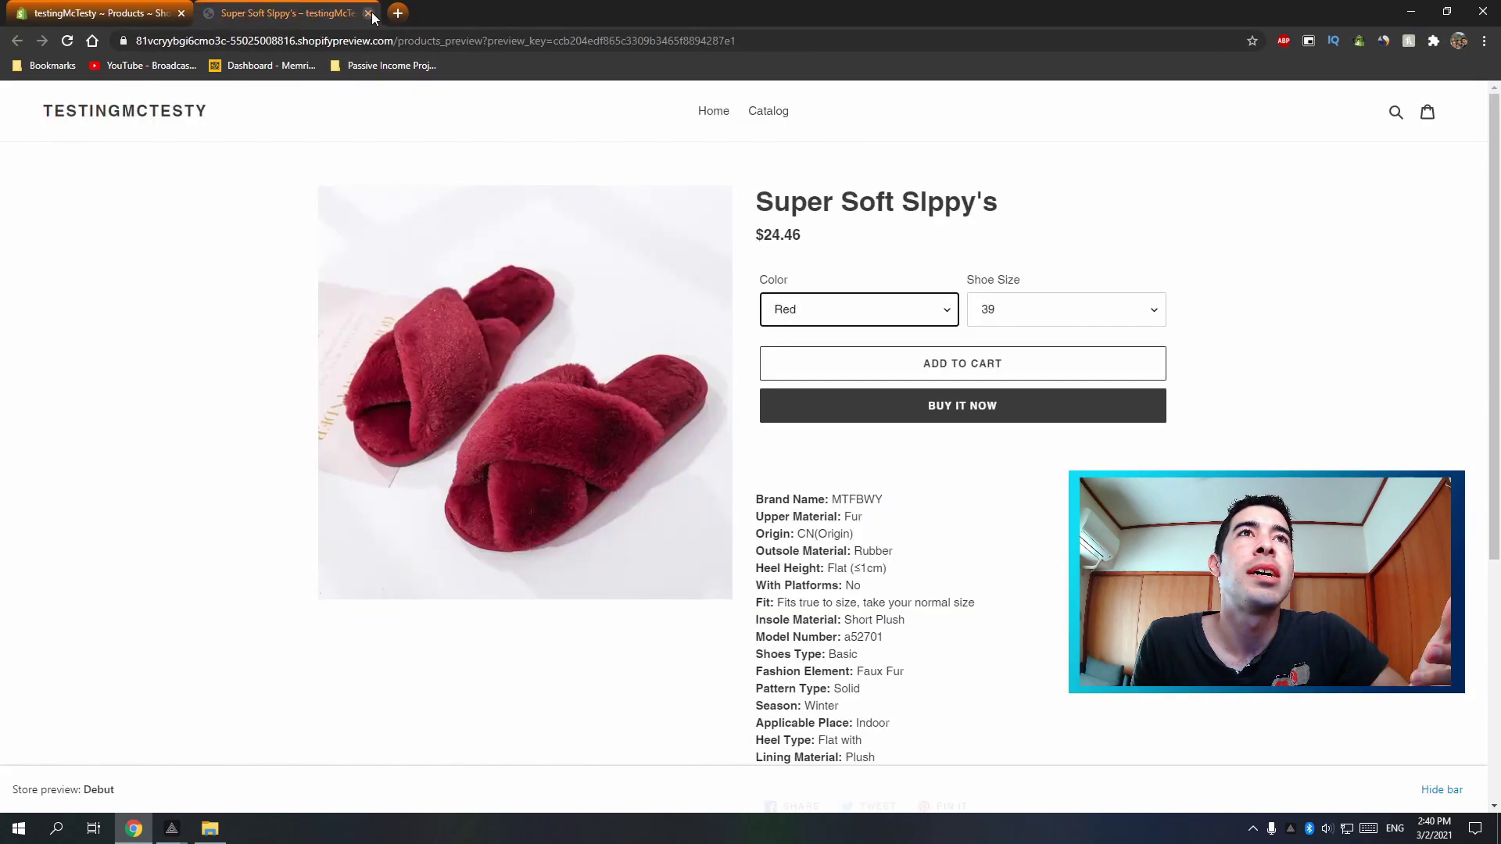
Step: Search the web for "oberlo chrome extension" and open the Oberlo importer's Chrome Web Store page
click(345, 40)
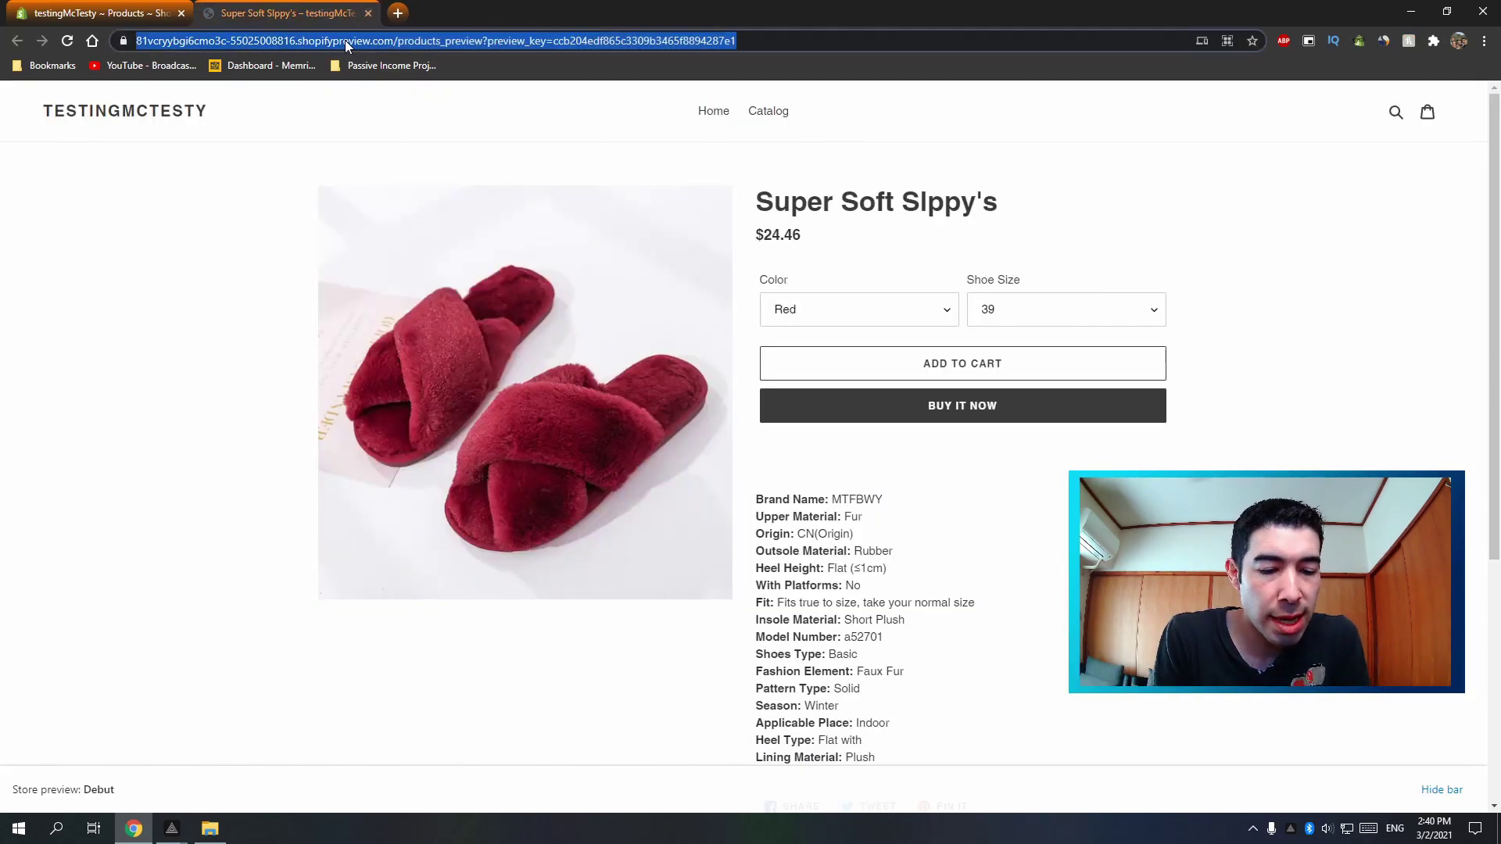
text(oberl)
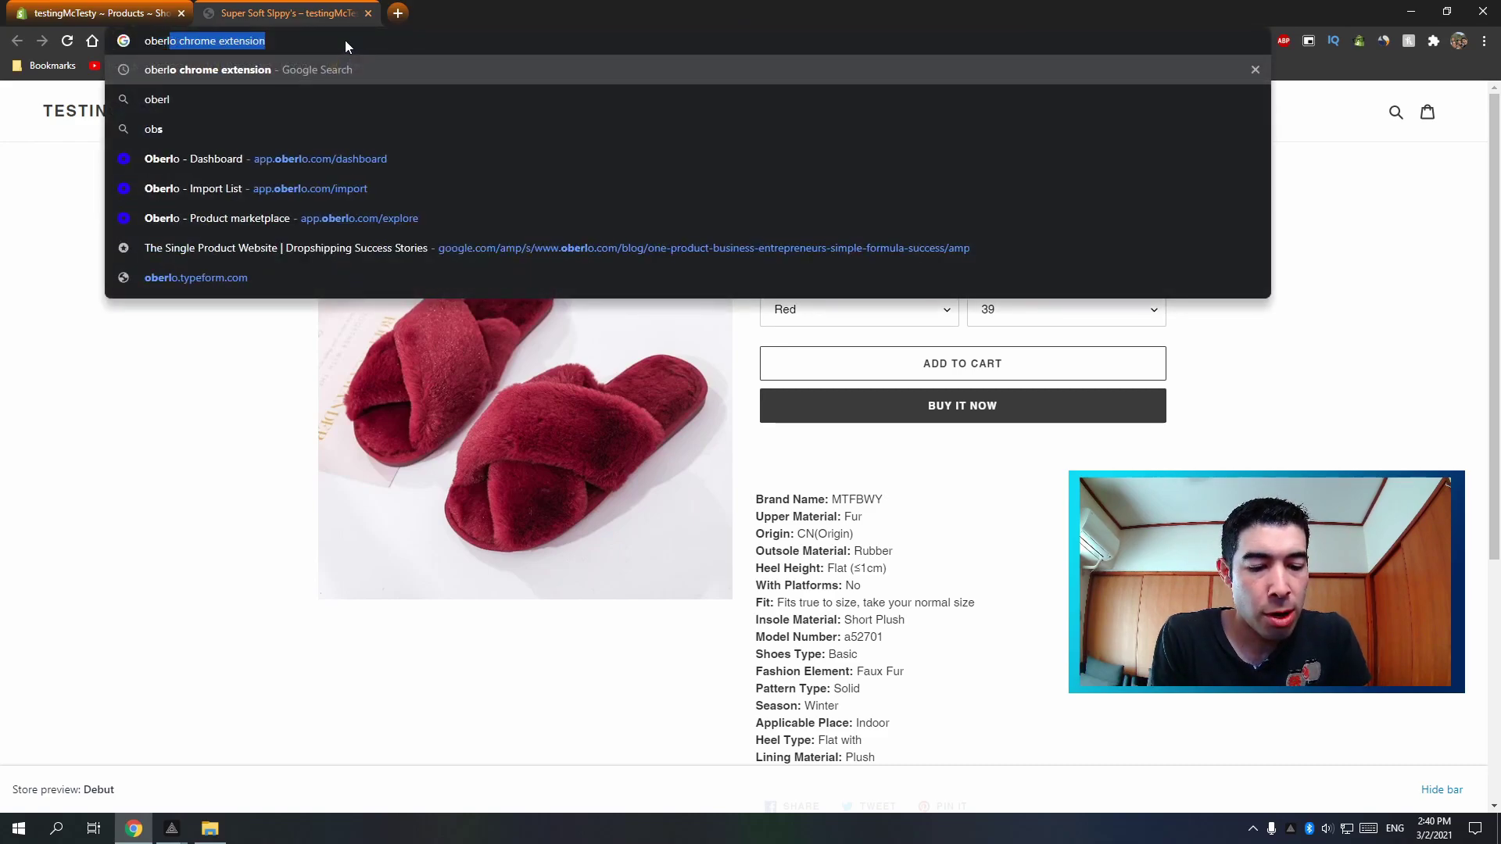
text(o chrom)
key(Return)
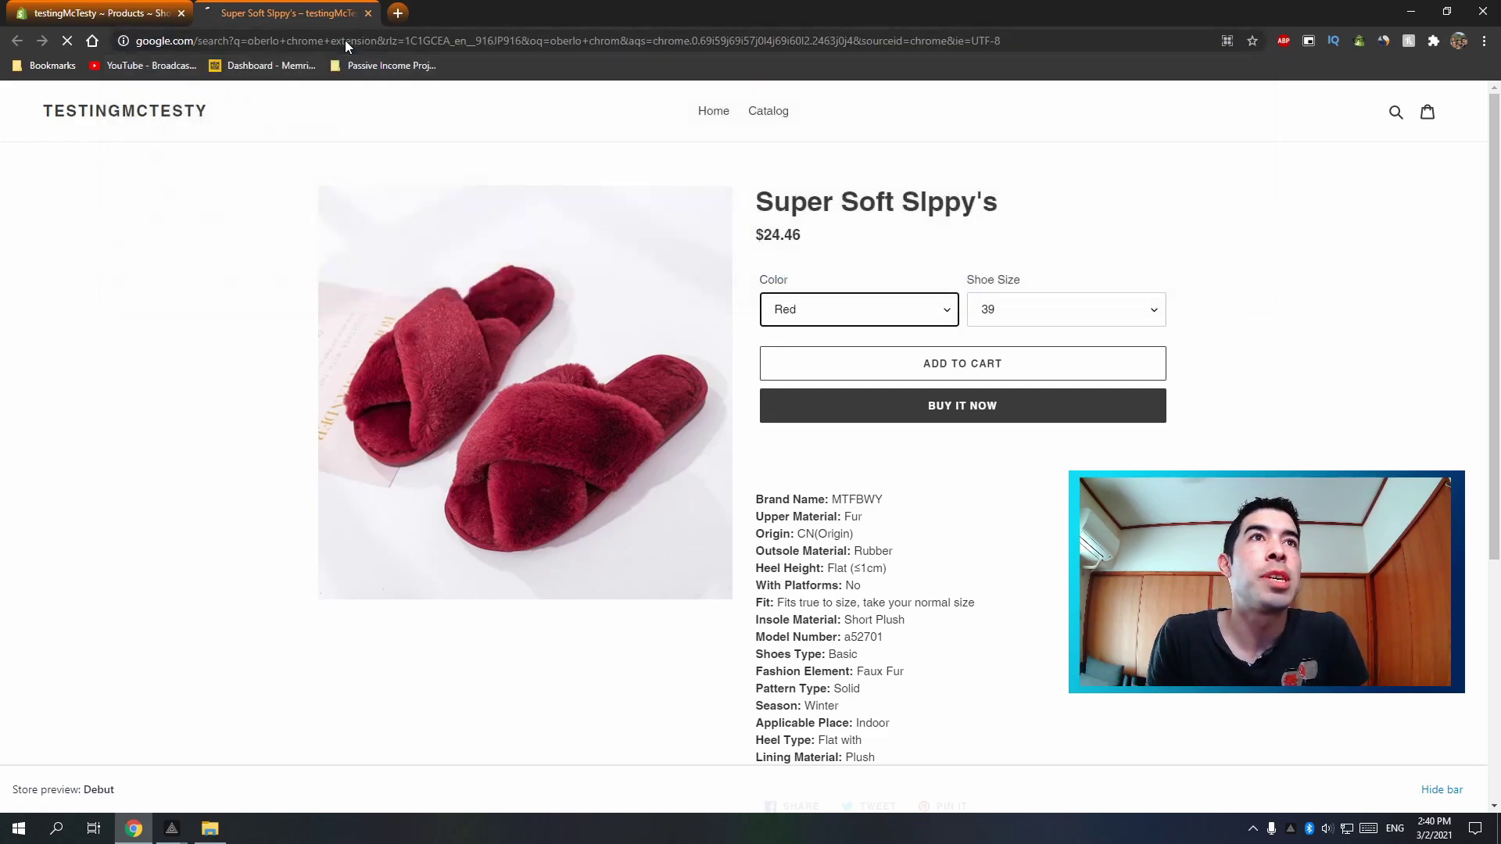
click(289, 246)
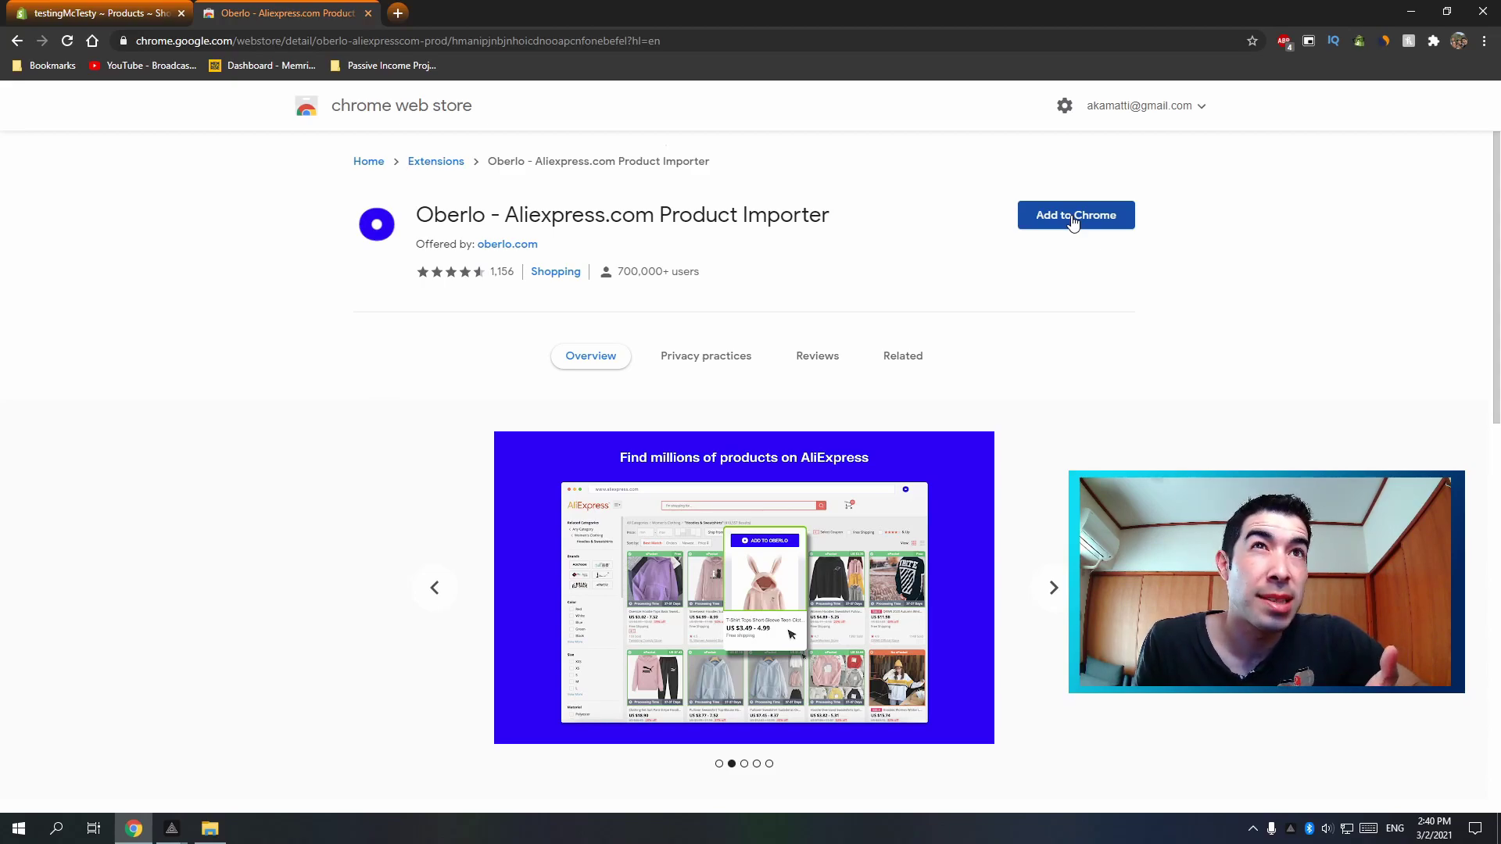
Step: Install the Oberlo - Aliexpress.com Product Importer extension in Chrome and close its welcome page
click(1074, 225)
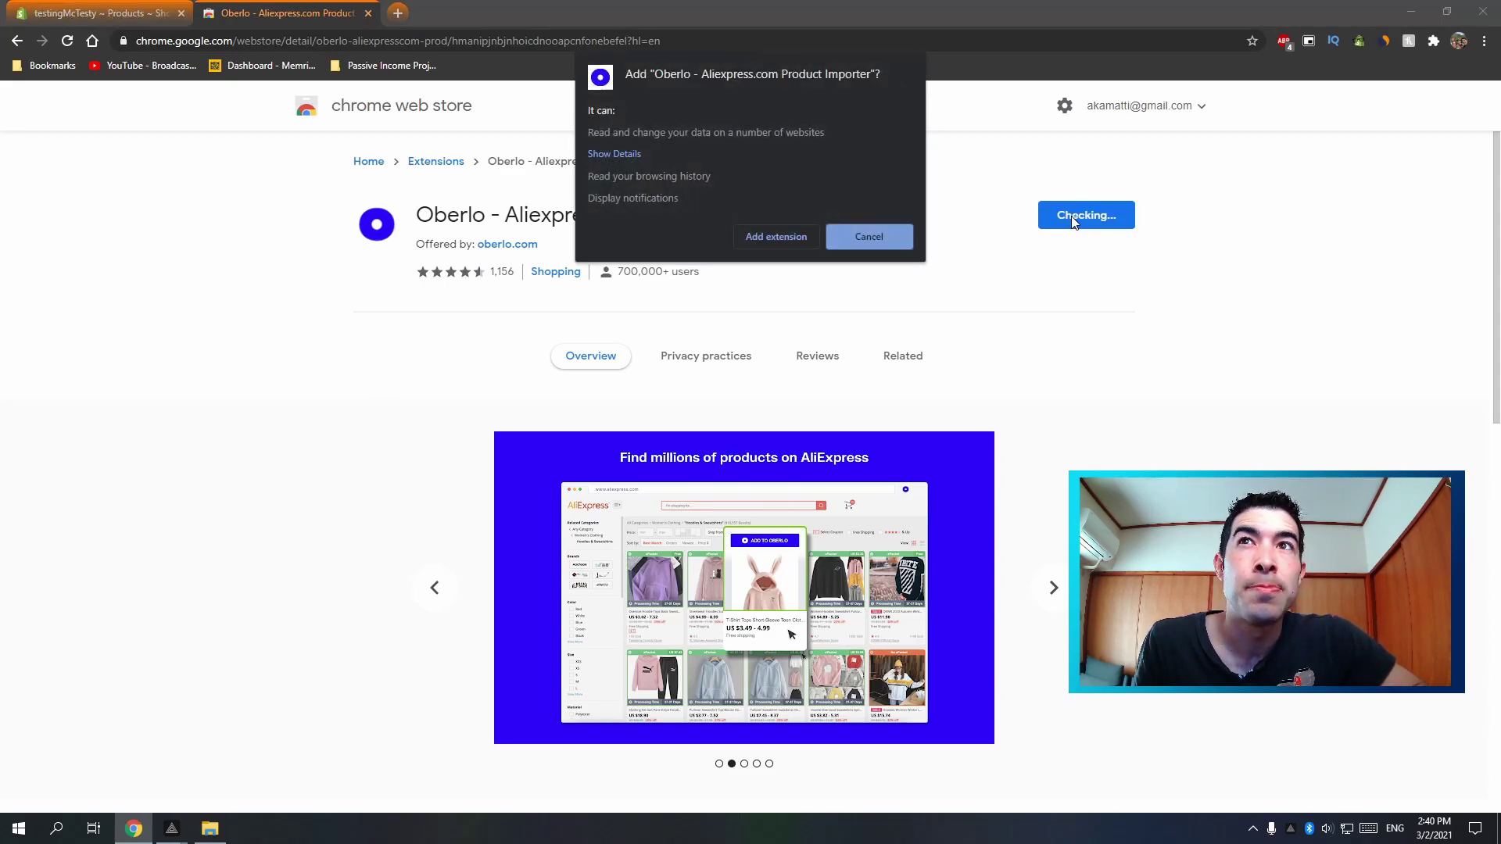
click(776, 237)
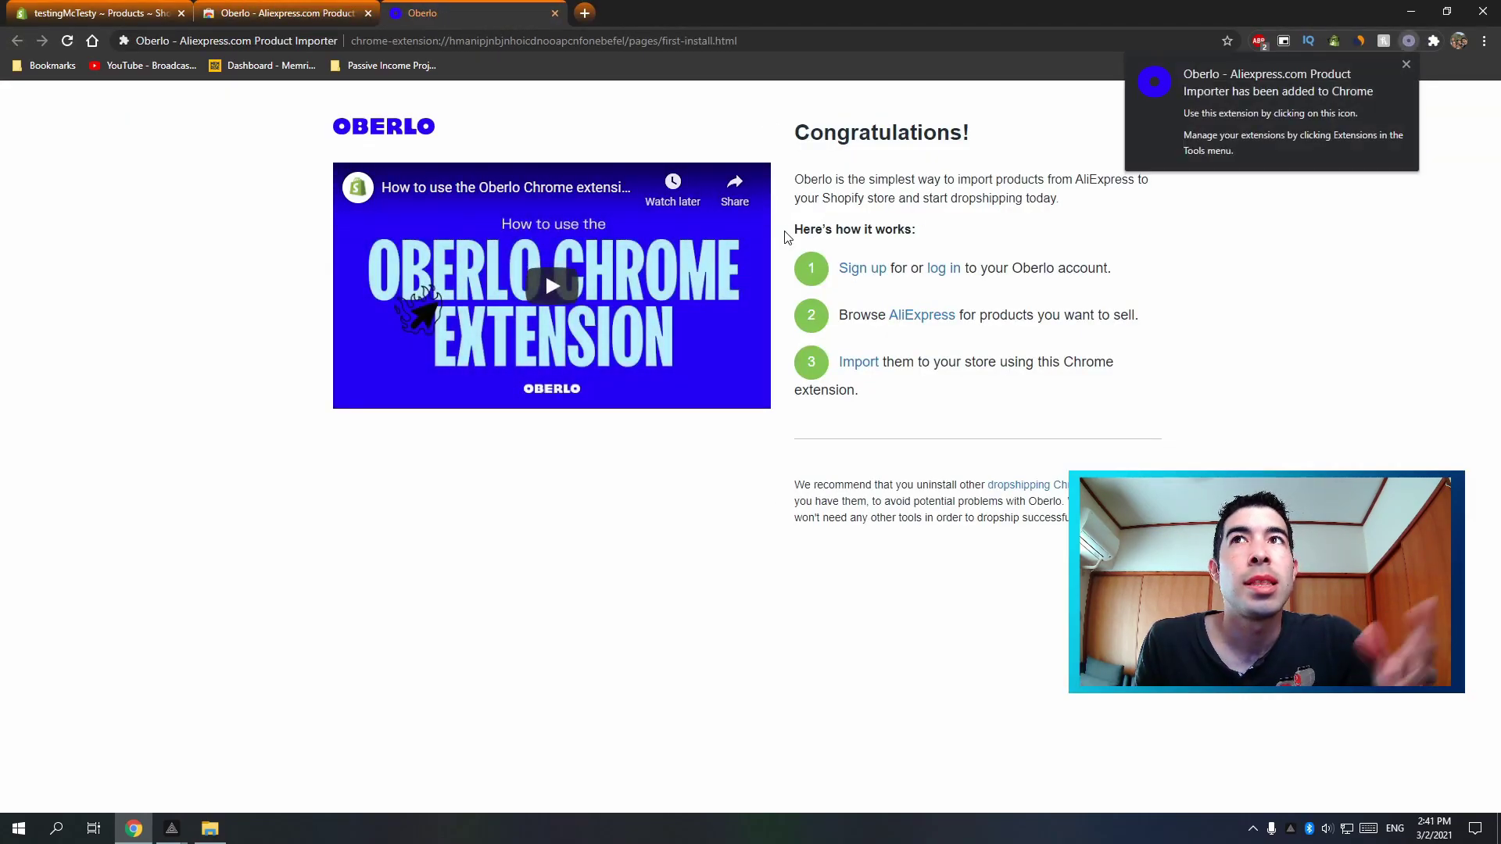
click(1406, 66)
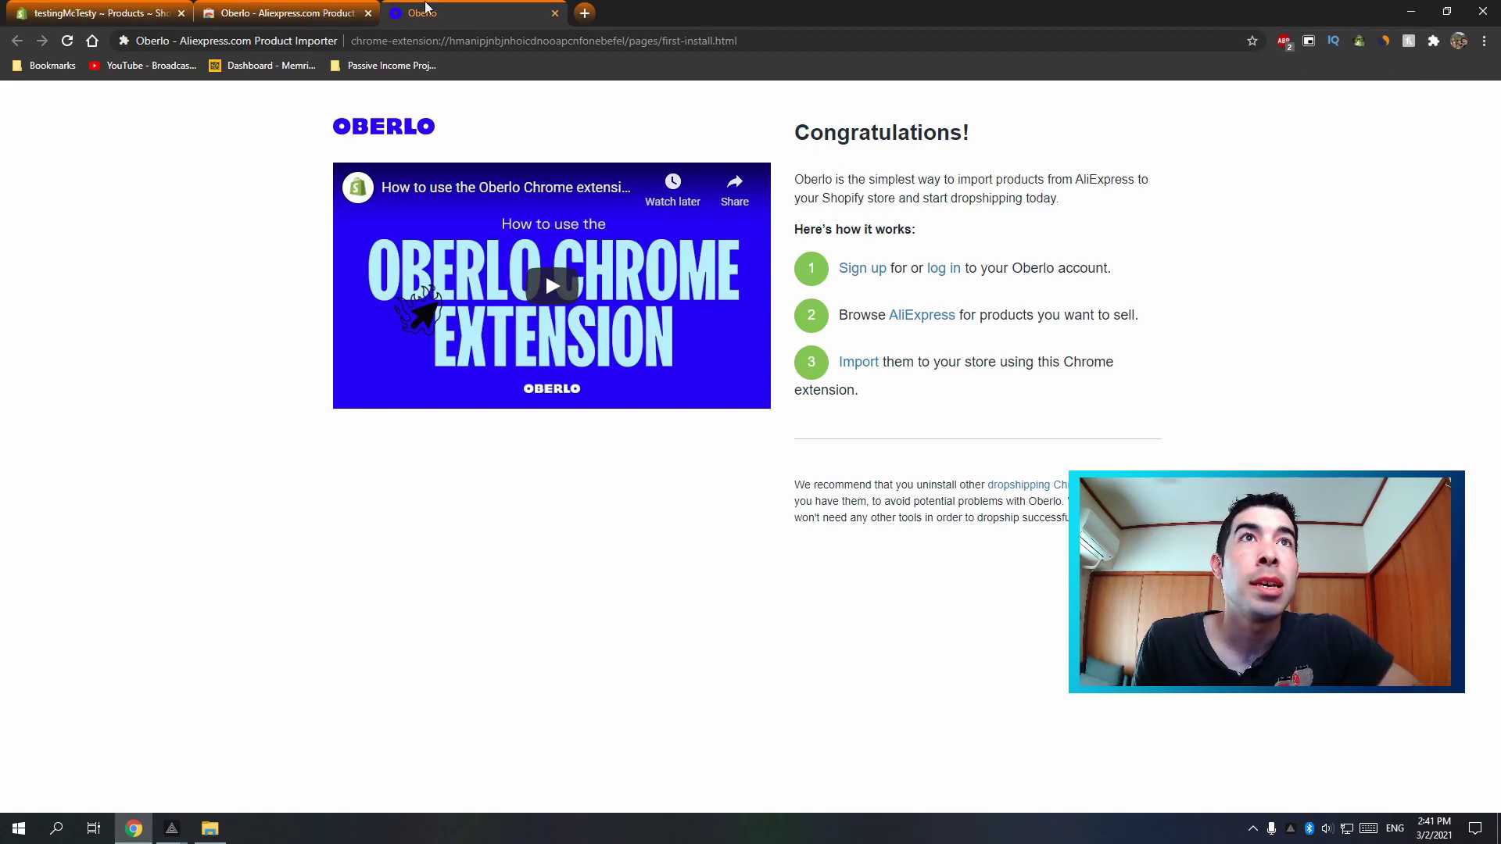
click(531, 41)
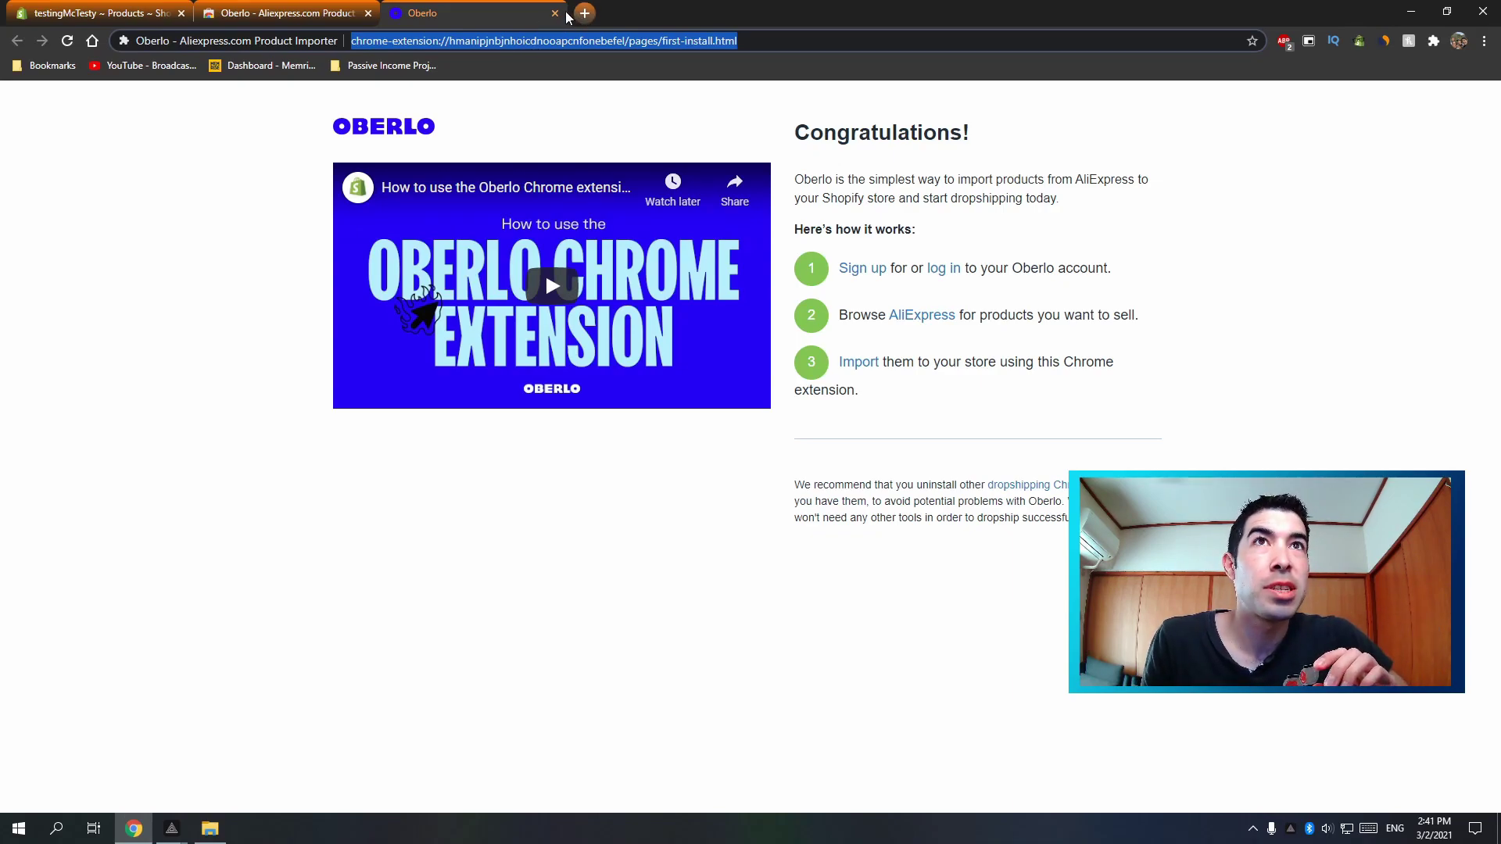
click(555, 13)
Step: Open aliexpress.com in a new browser tab and dismiss the new-user coupon offer
click(398, 13)
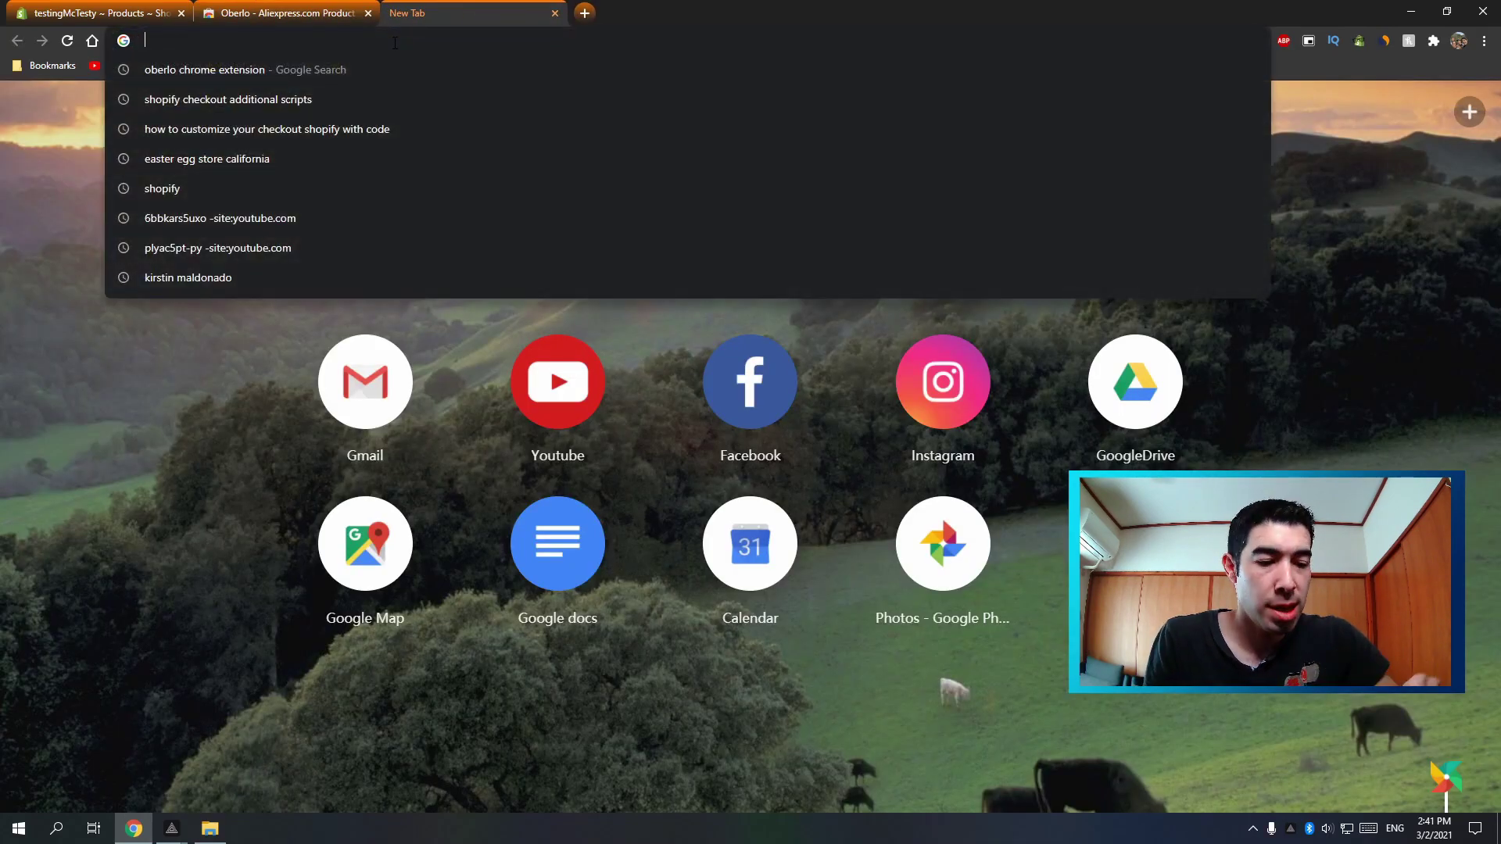
text(aliexpress.com)
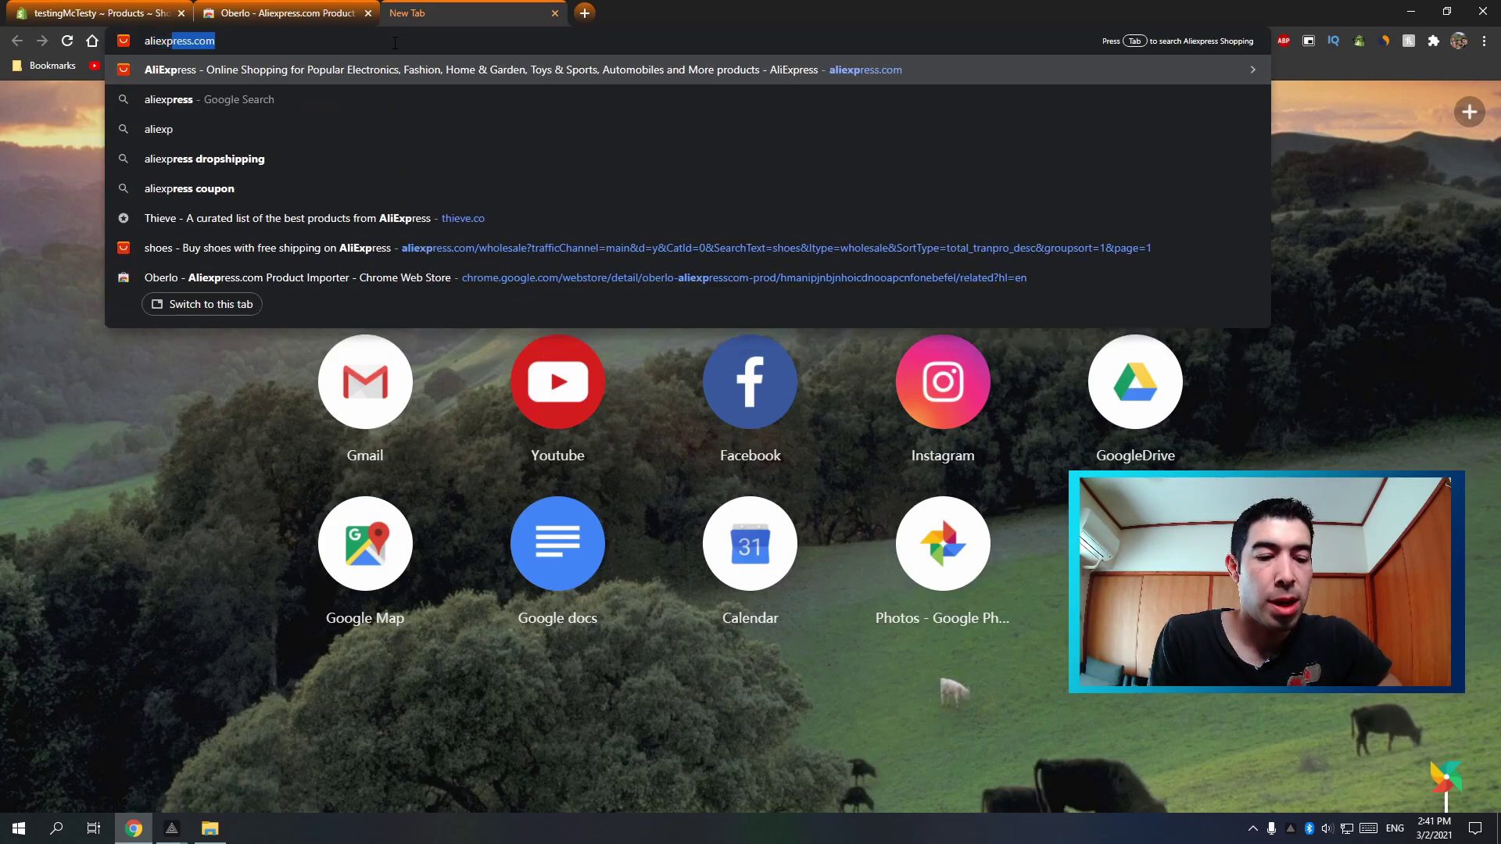
key(Return)
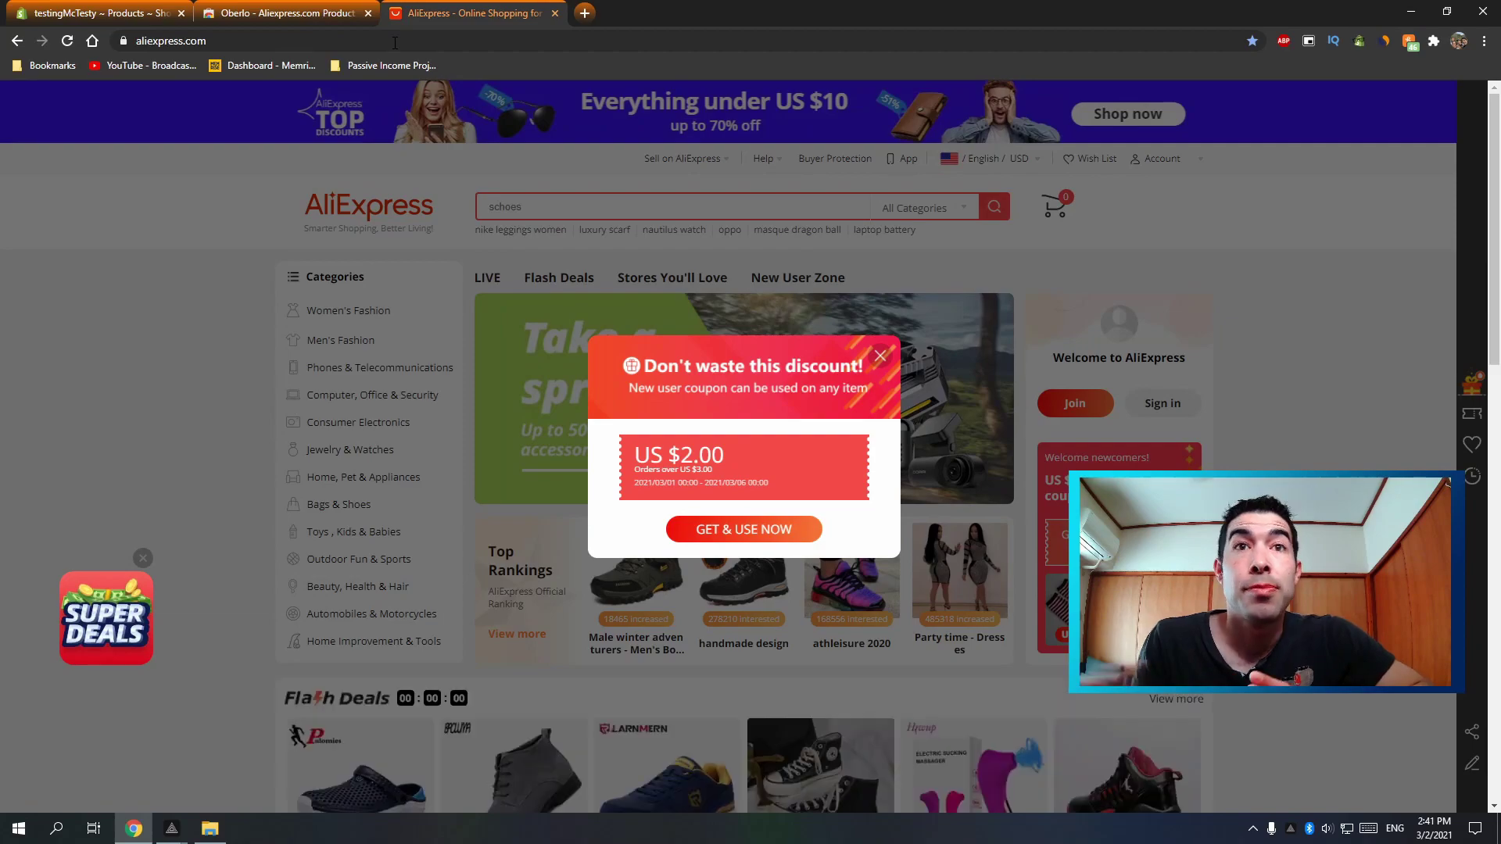
click(880, 356)
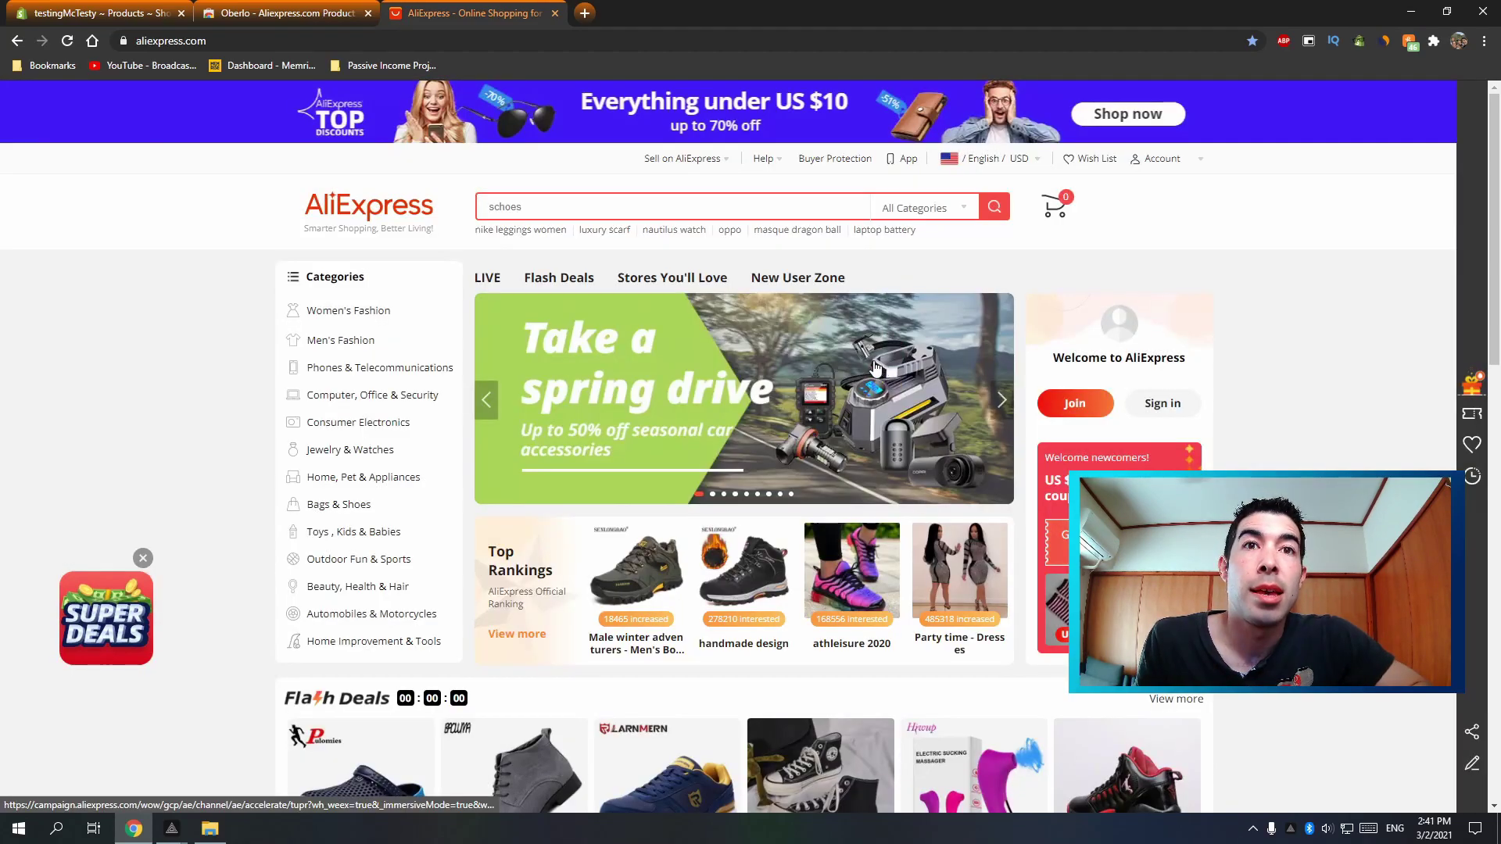
Step: Search AliExpress for "shoes" and sort the results by orders
click(602, 207)
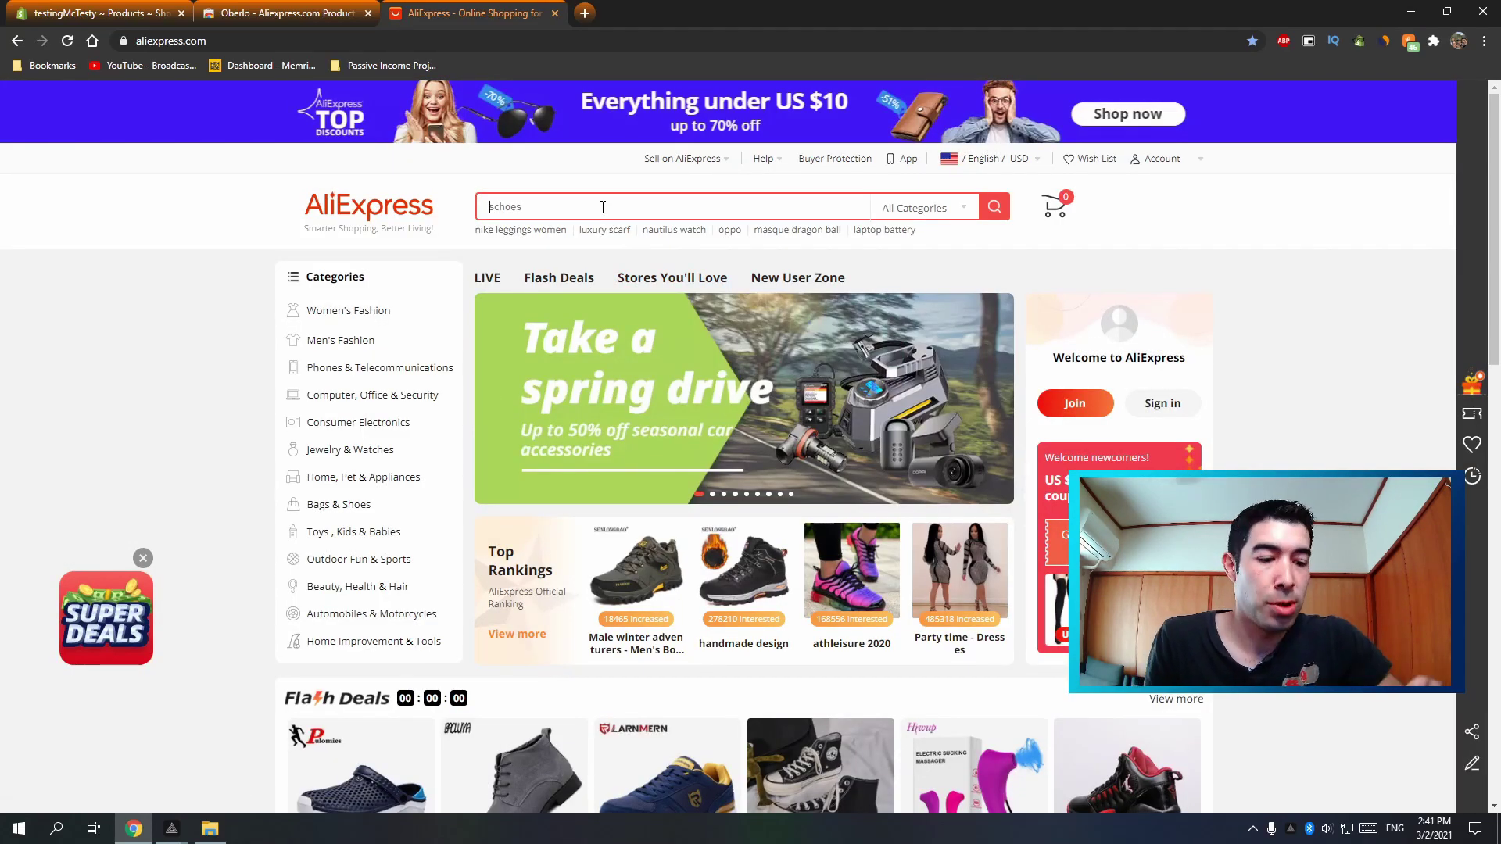
key(ctrl+a)
text(shoes)
key(Return)
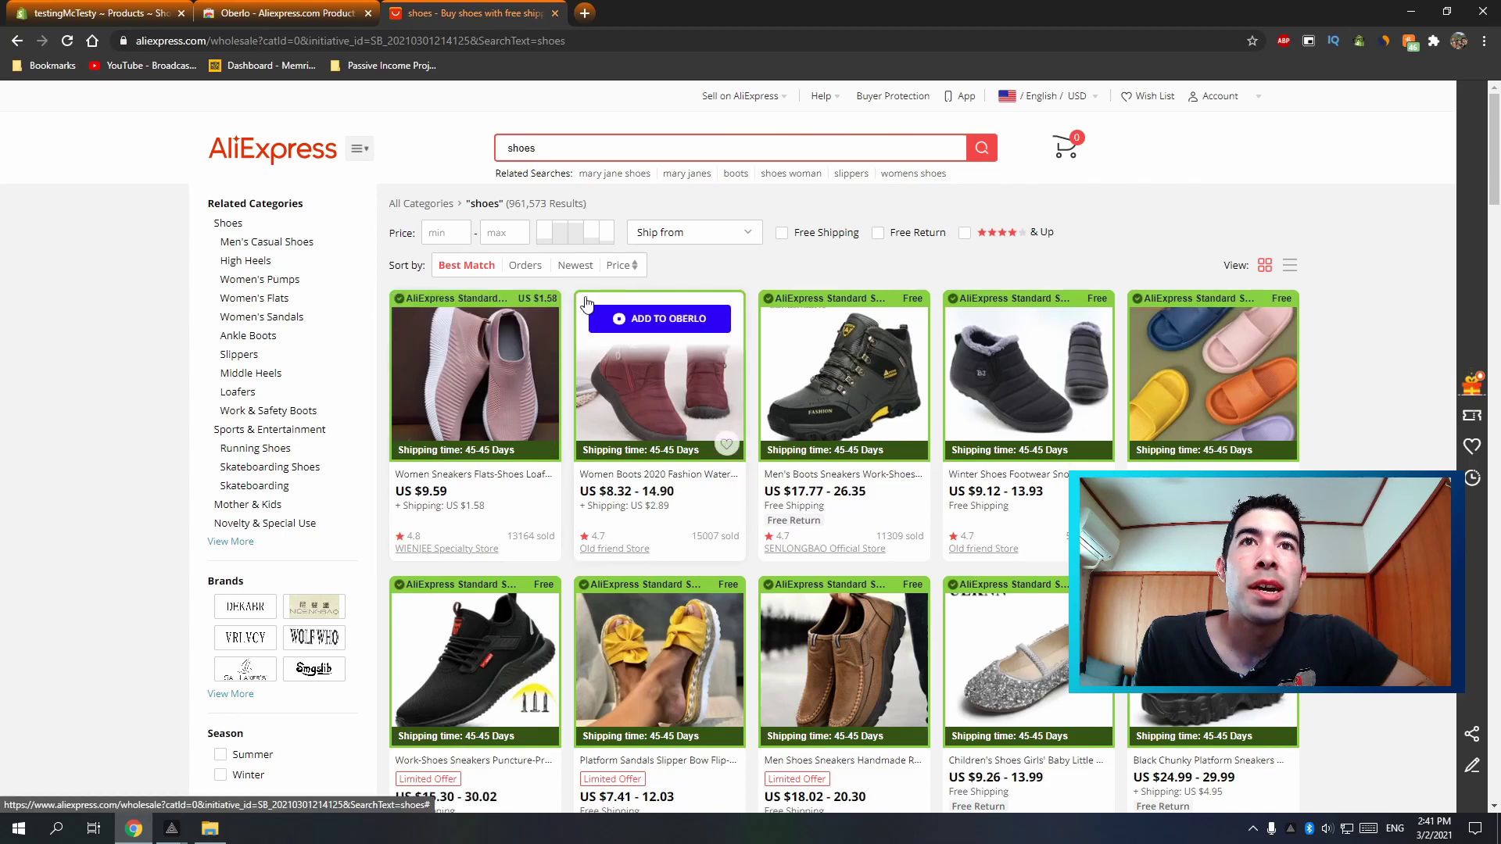
mouse_move(776, 316)
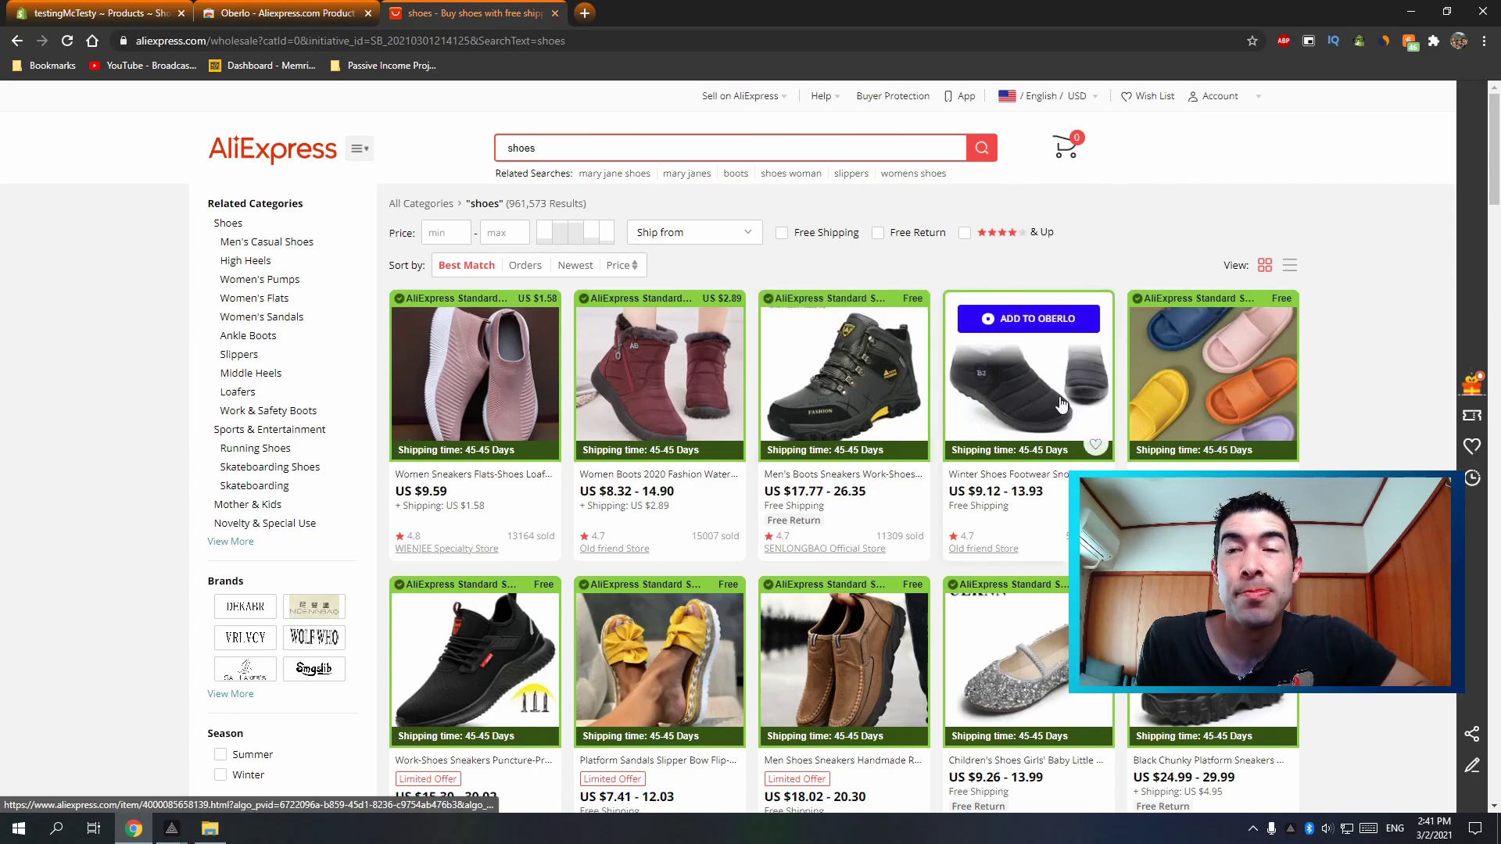
click(528, 267)
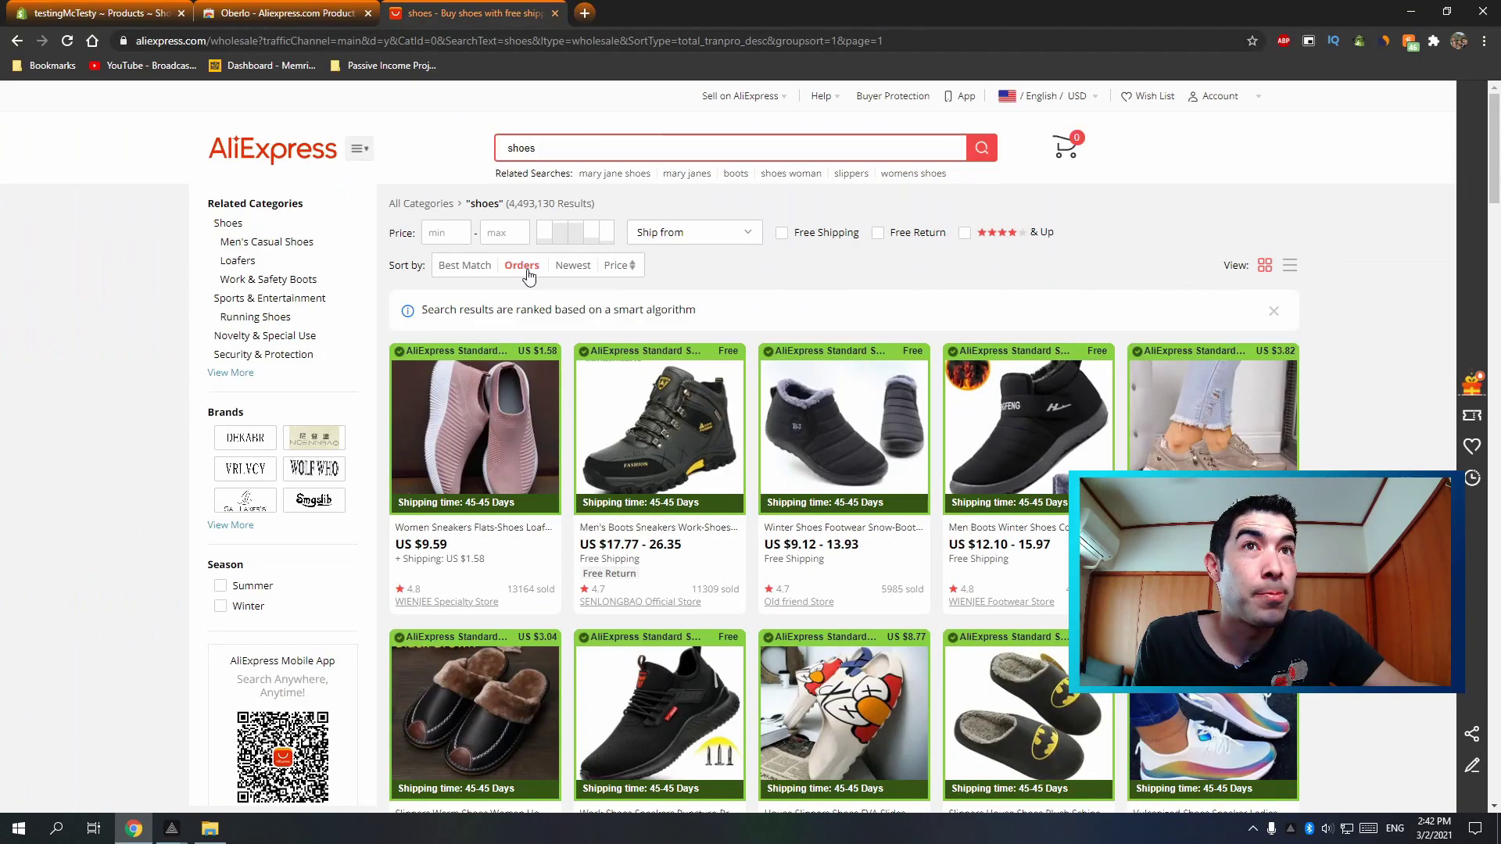
Step: Open the pink slip-on women's sneakers from the first result, dismiss the coupon offer, and examine the seller's detailed ratings
mouse_move(500, 418)
click(497, 444)
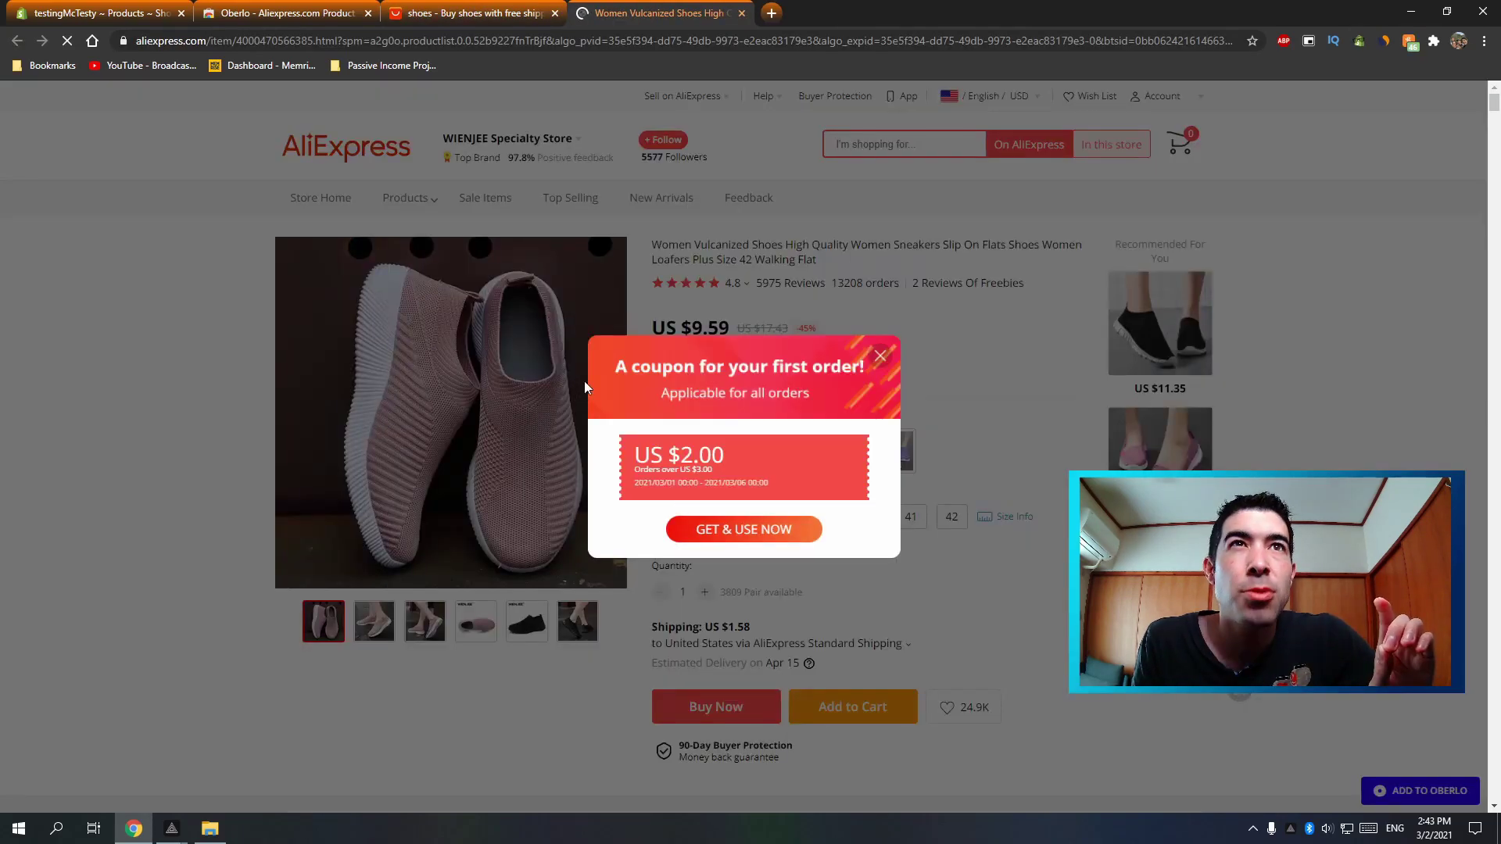
click(880, 357)
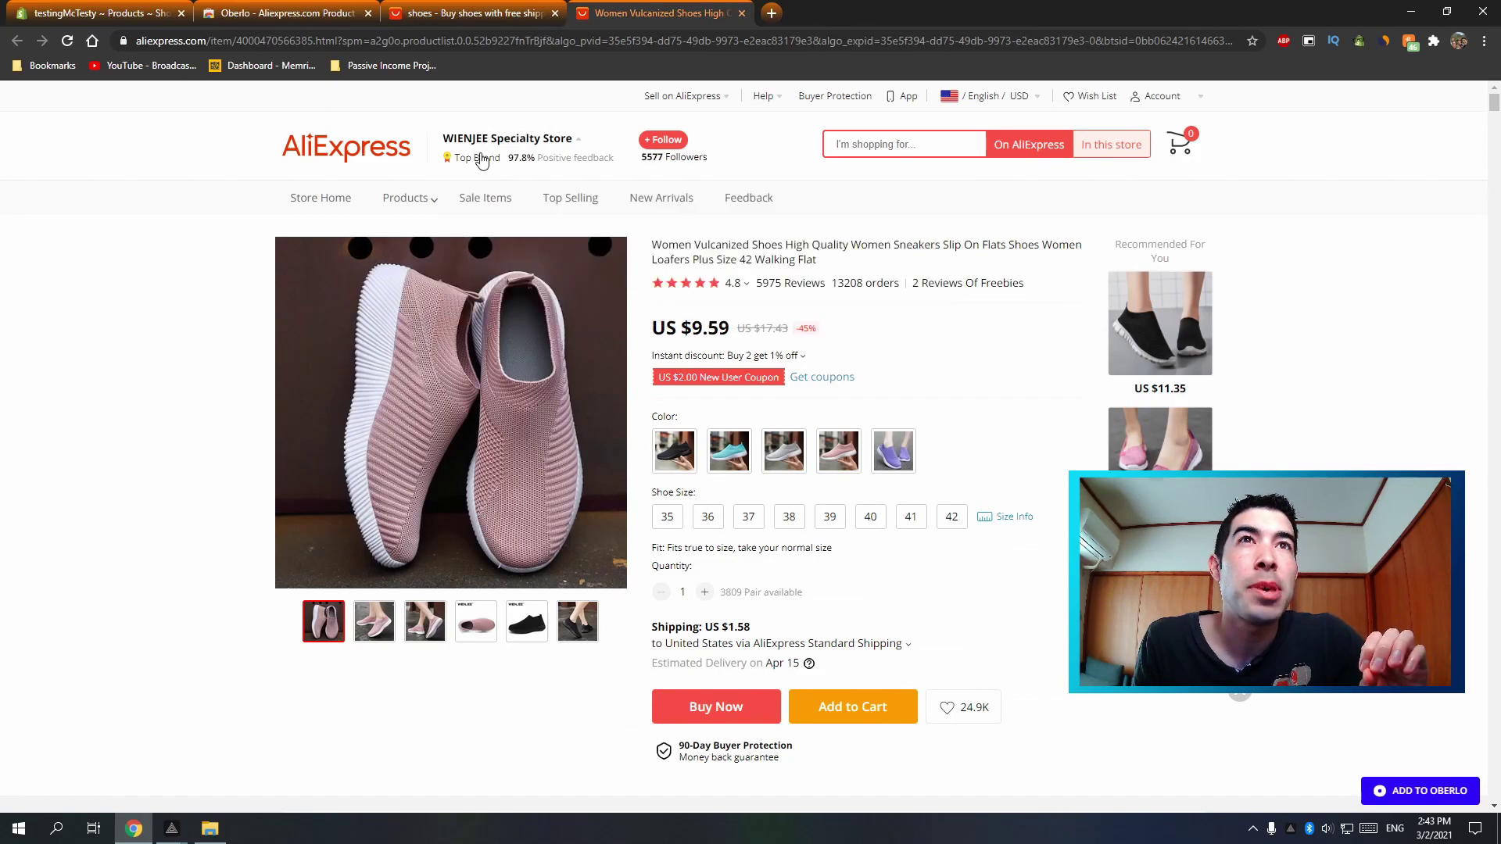
mouse_move(495, 148)
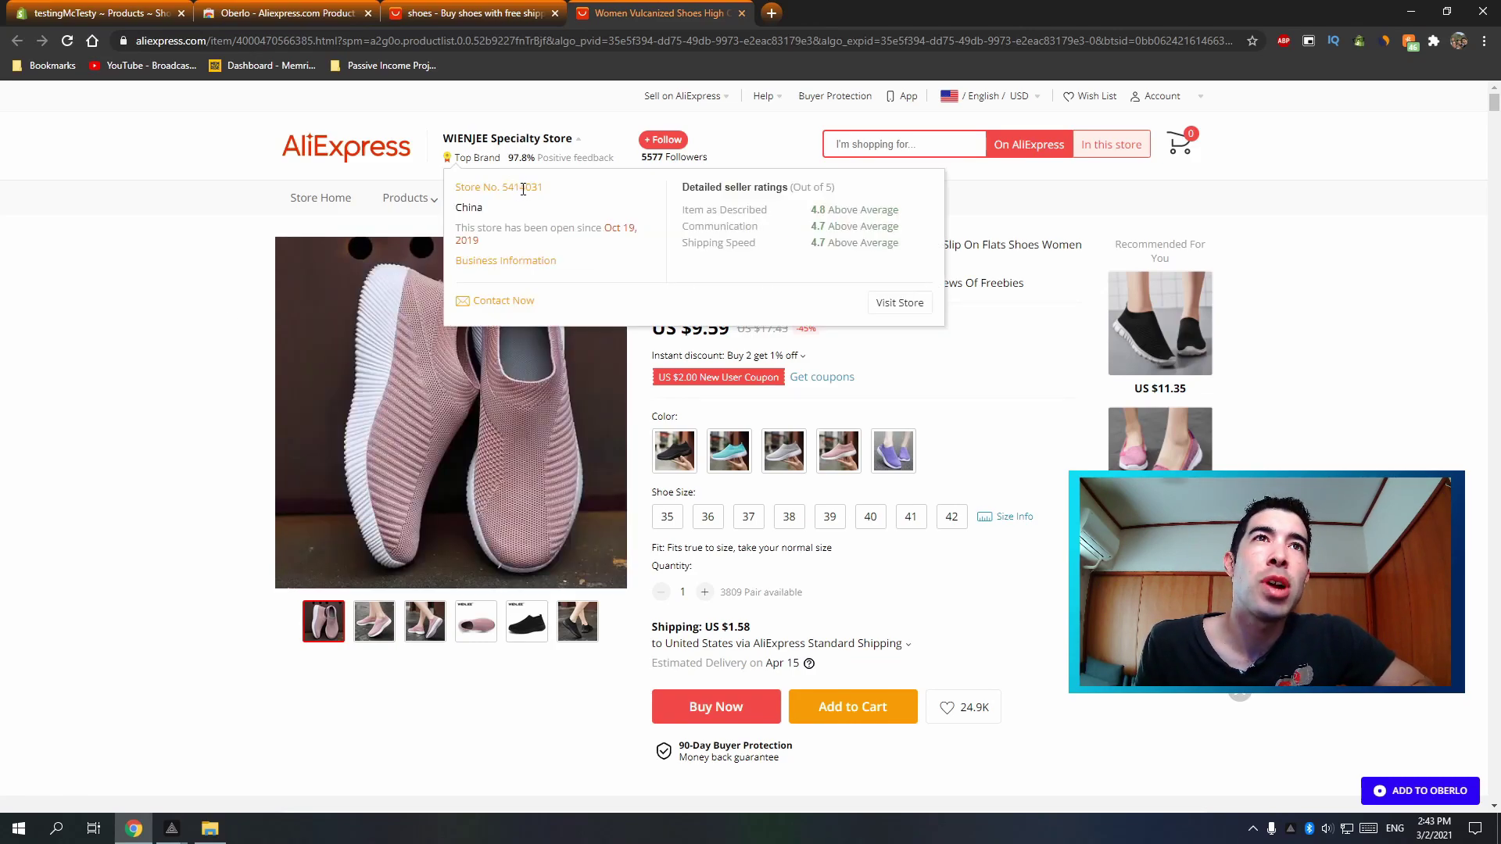
Step: Add the pink sneakers to the Oberlo import list, and close the product page and the extension's Chrome Web Store page
click(1416, 800)
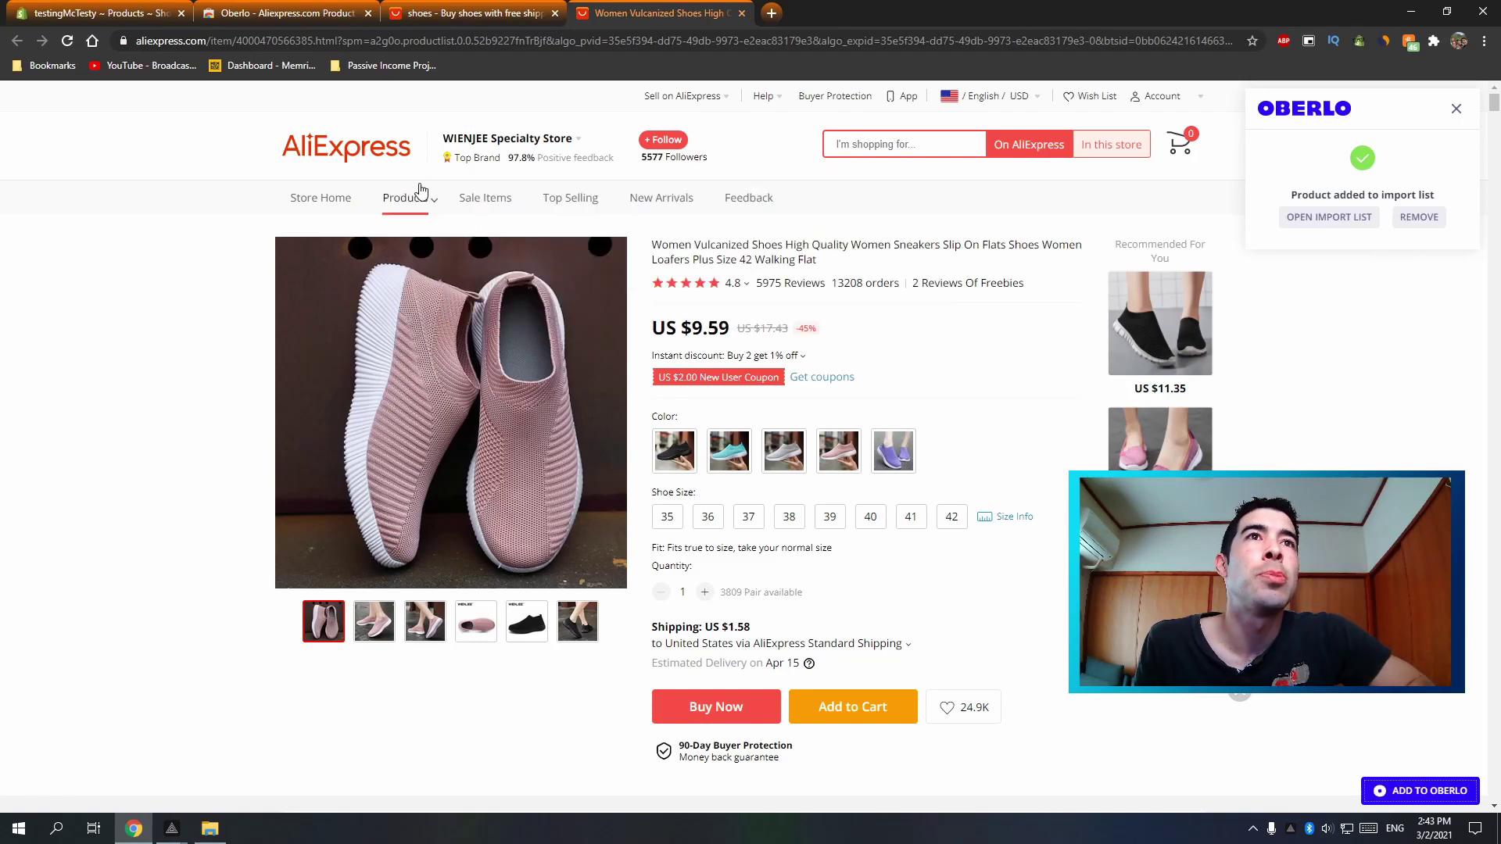
click(742, 13)
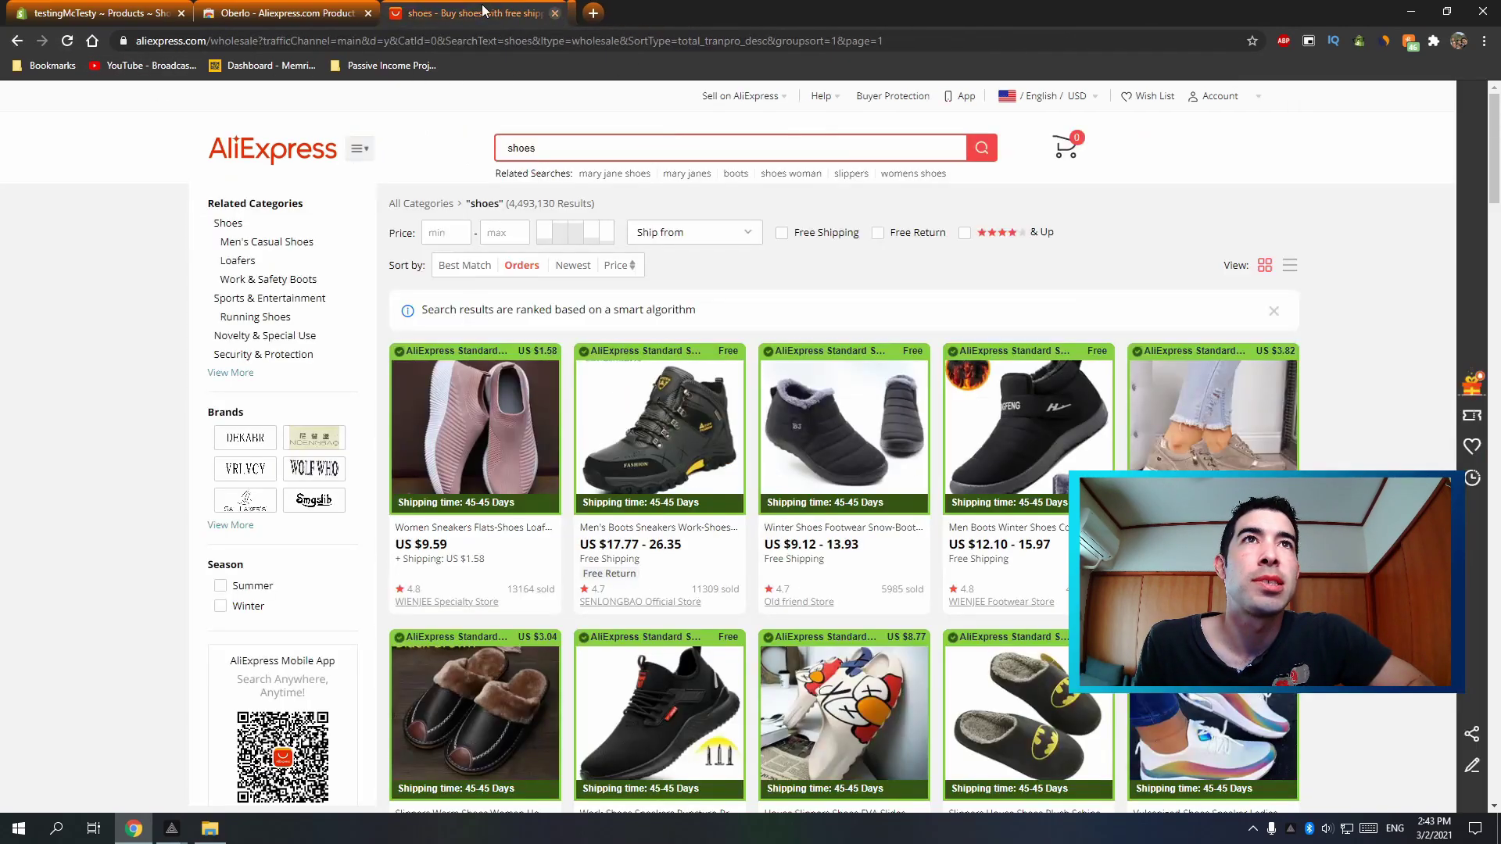
mouse_move(490, 376)
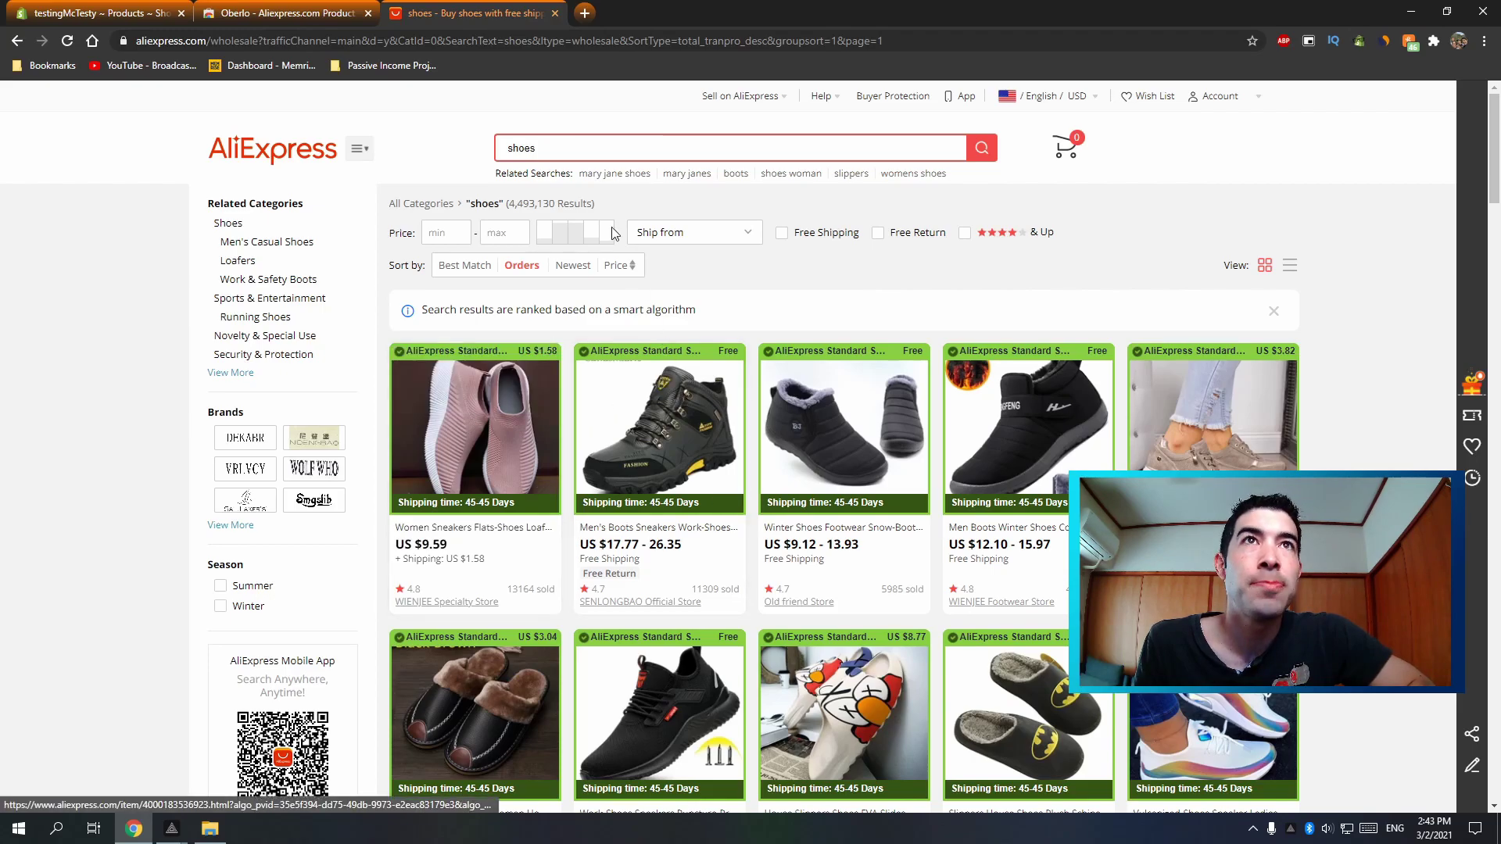
click(367, 14)
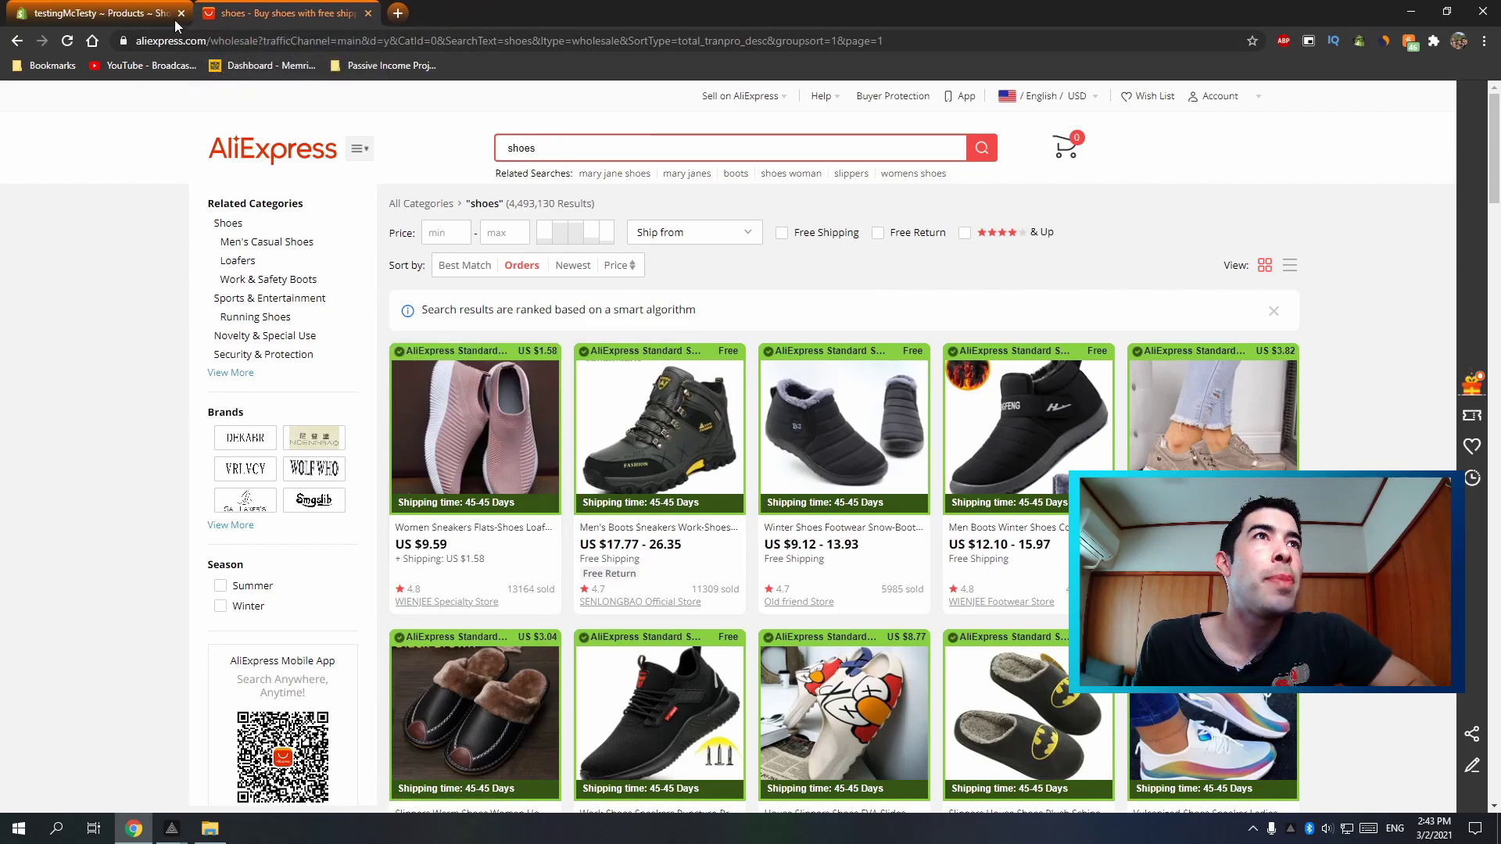
Step: Reopen Oberlo from Shopify's installed apps and import the pink sneakers from its import list to the store
click(110, 13)
click(56, 462)
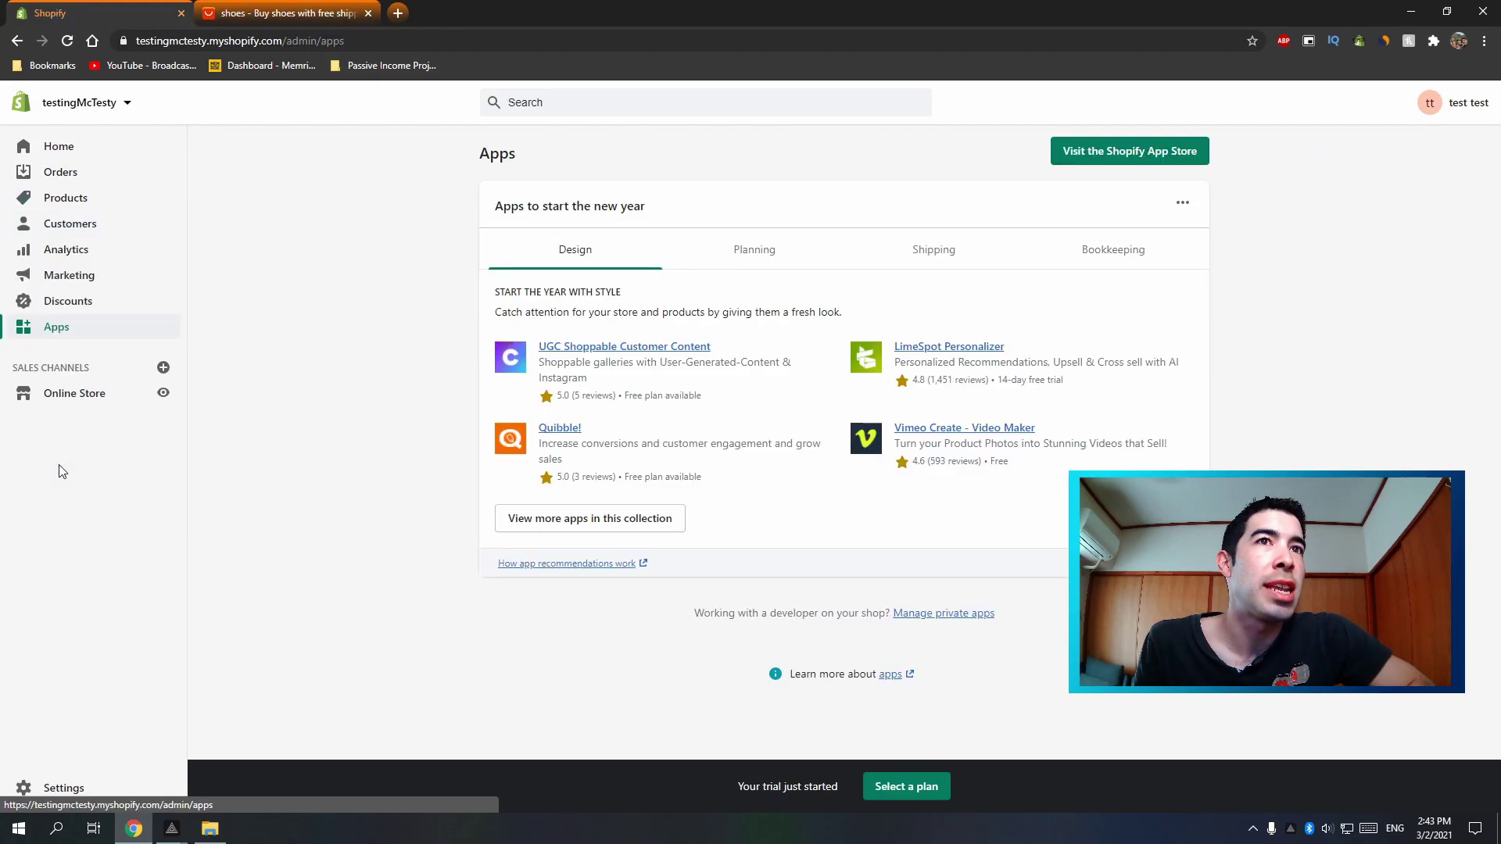
click(68, 41)
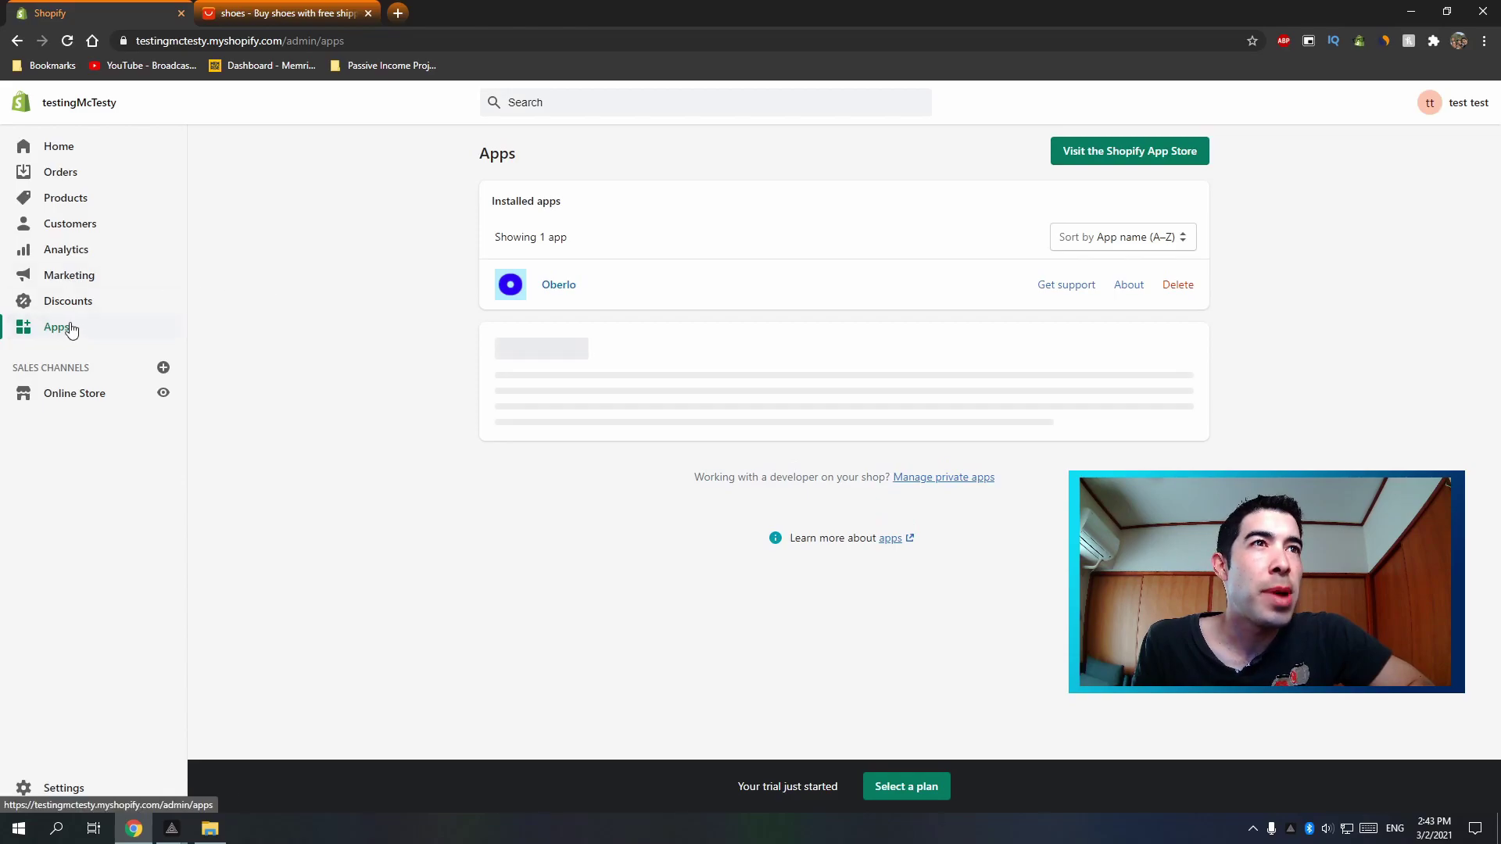
click(552, 285)
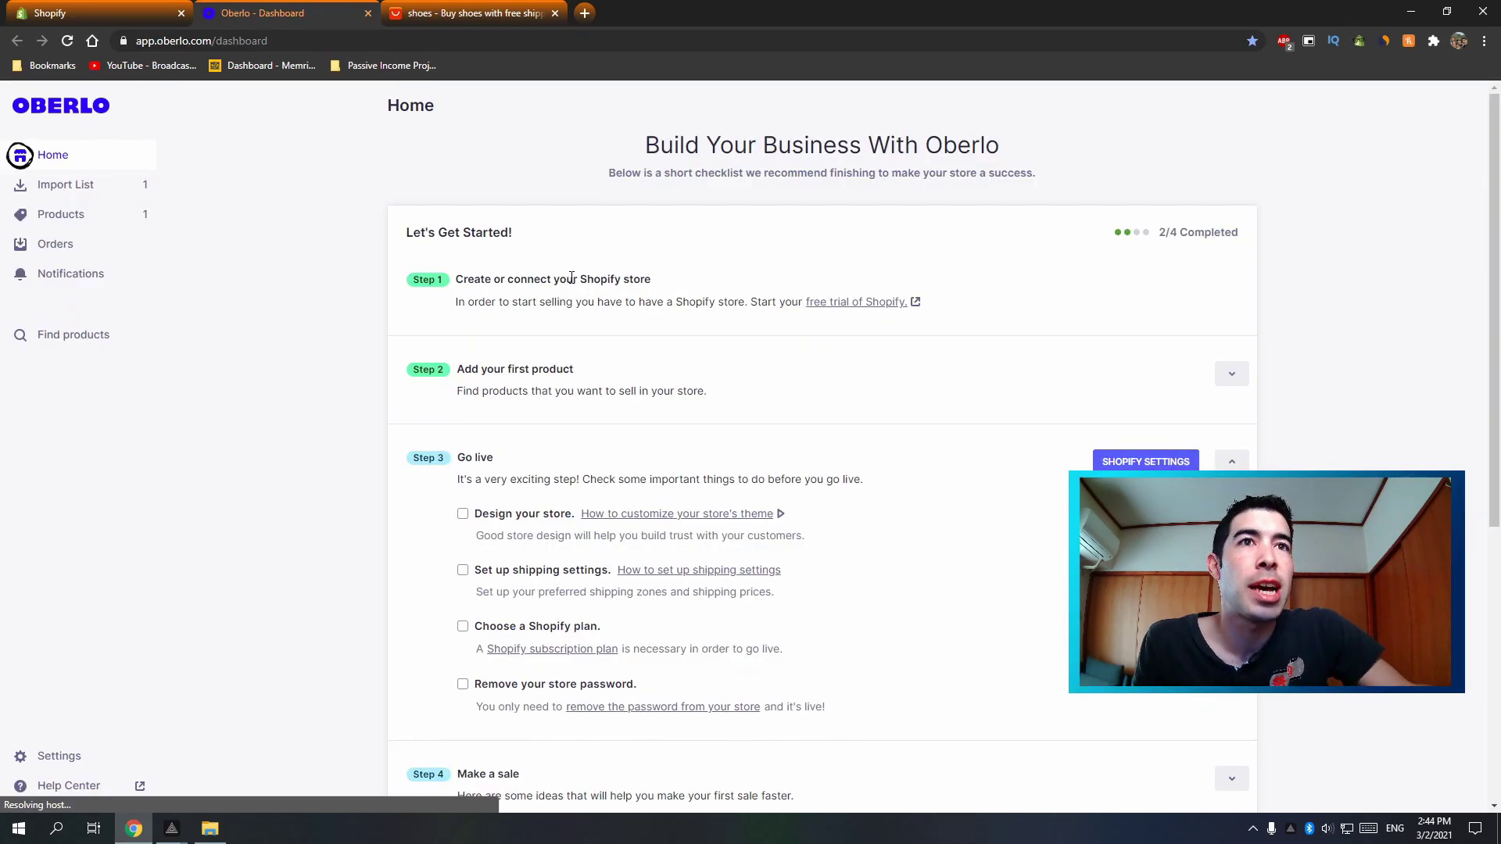
click(73, 191)
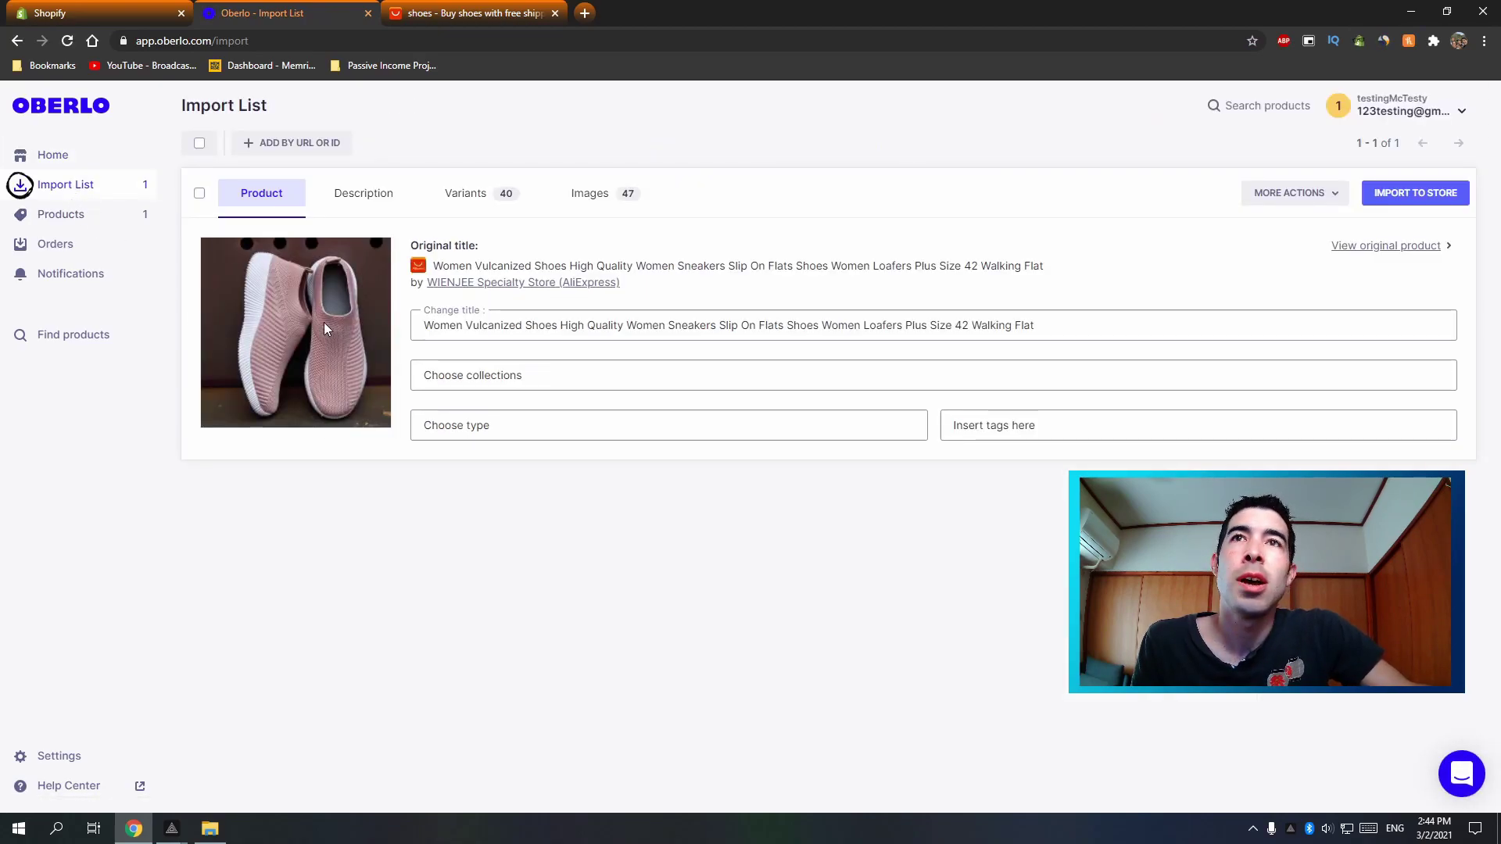
click(1430, 201)
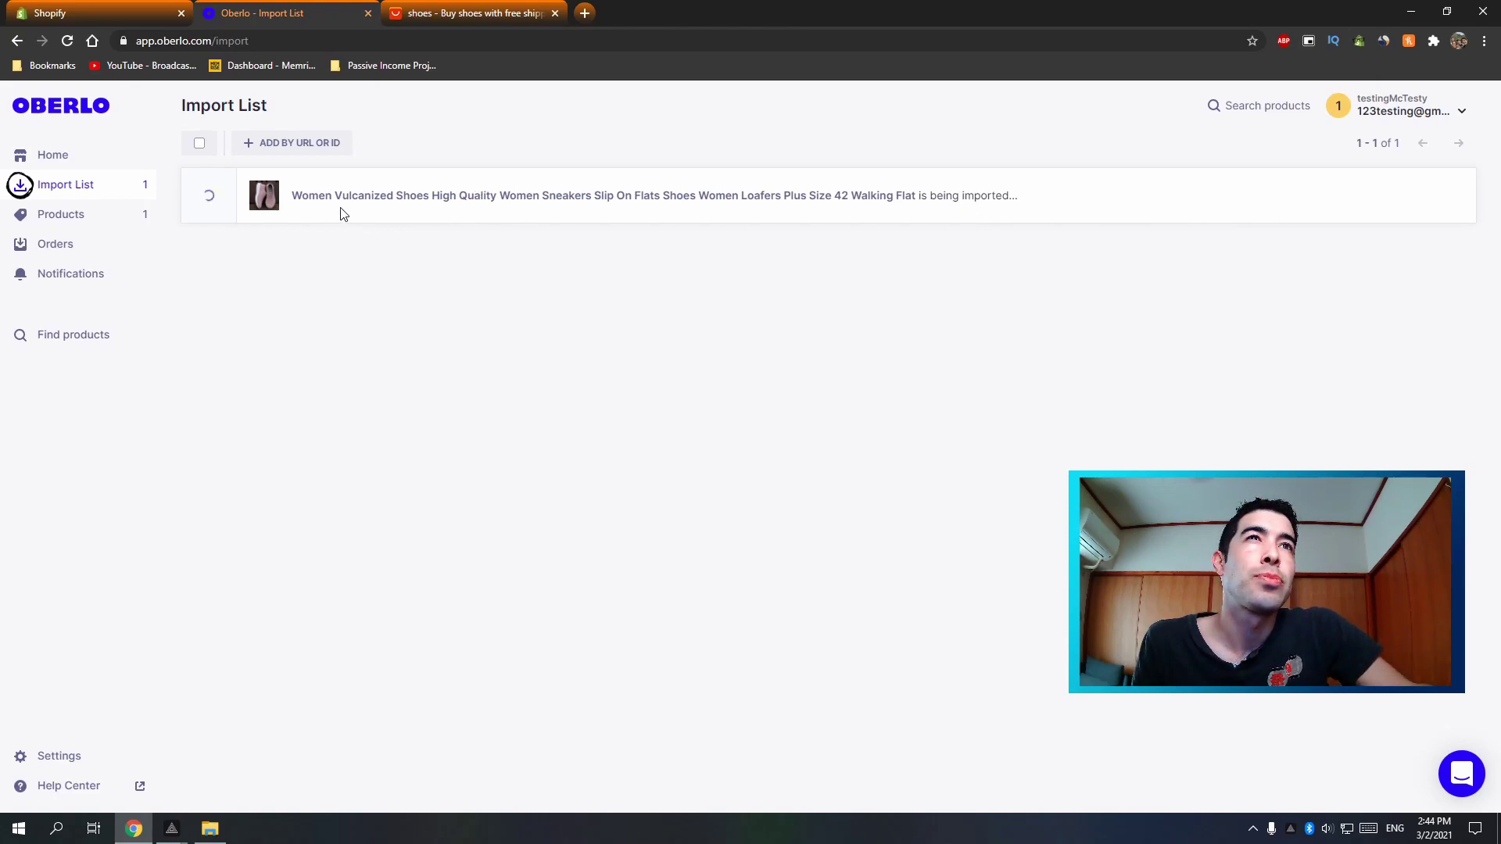
Step: Check the imported products in Shopify's product list, close the Oberlo page, and return to the AliExpress shoe results
click(109, 13)
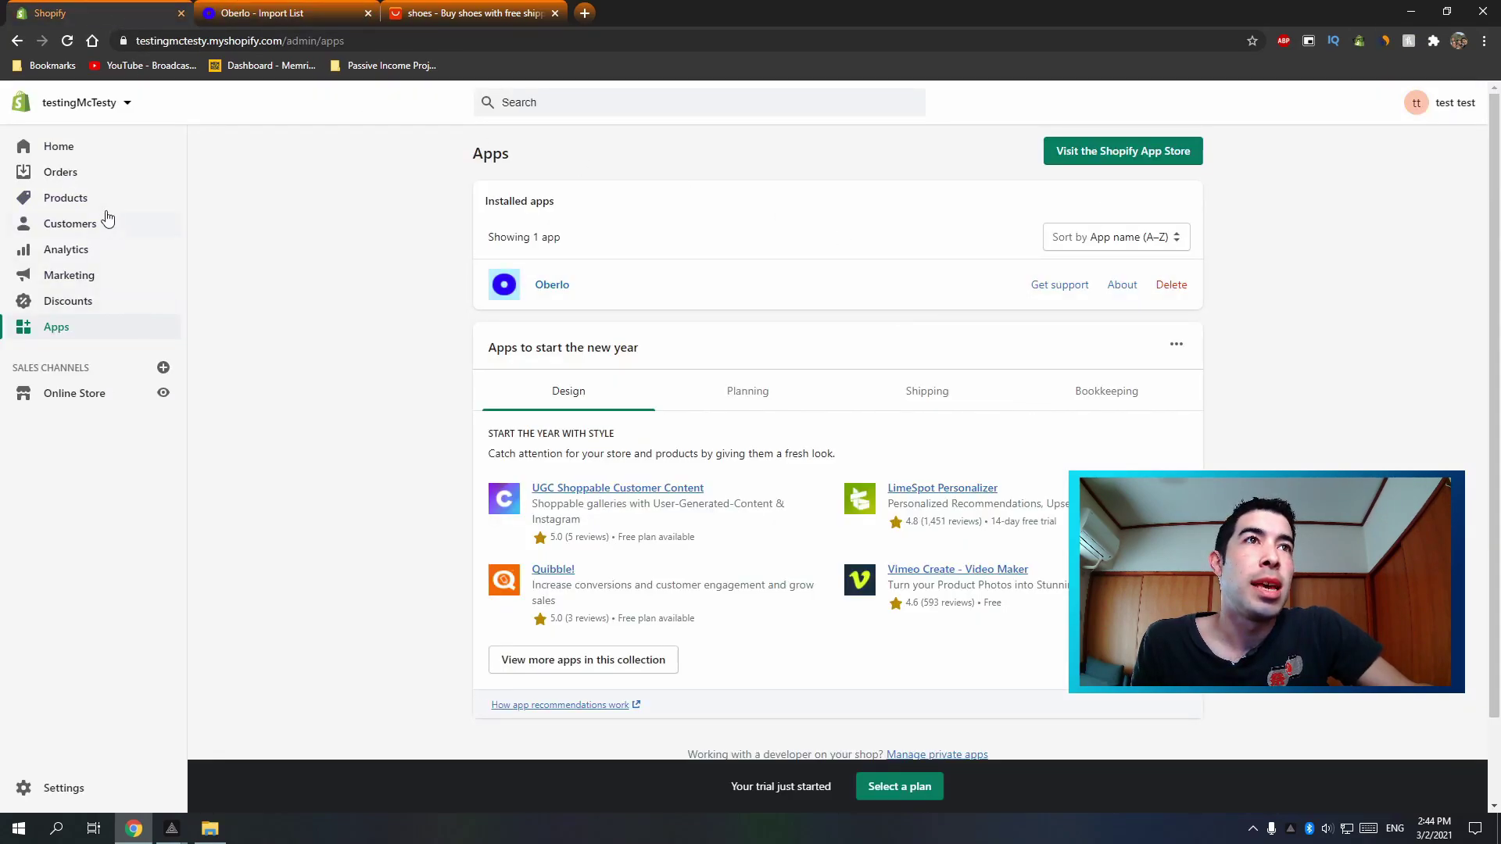
click(70, 202)
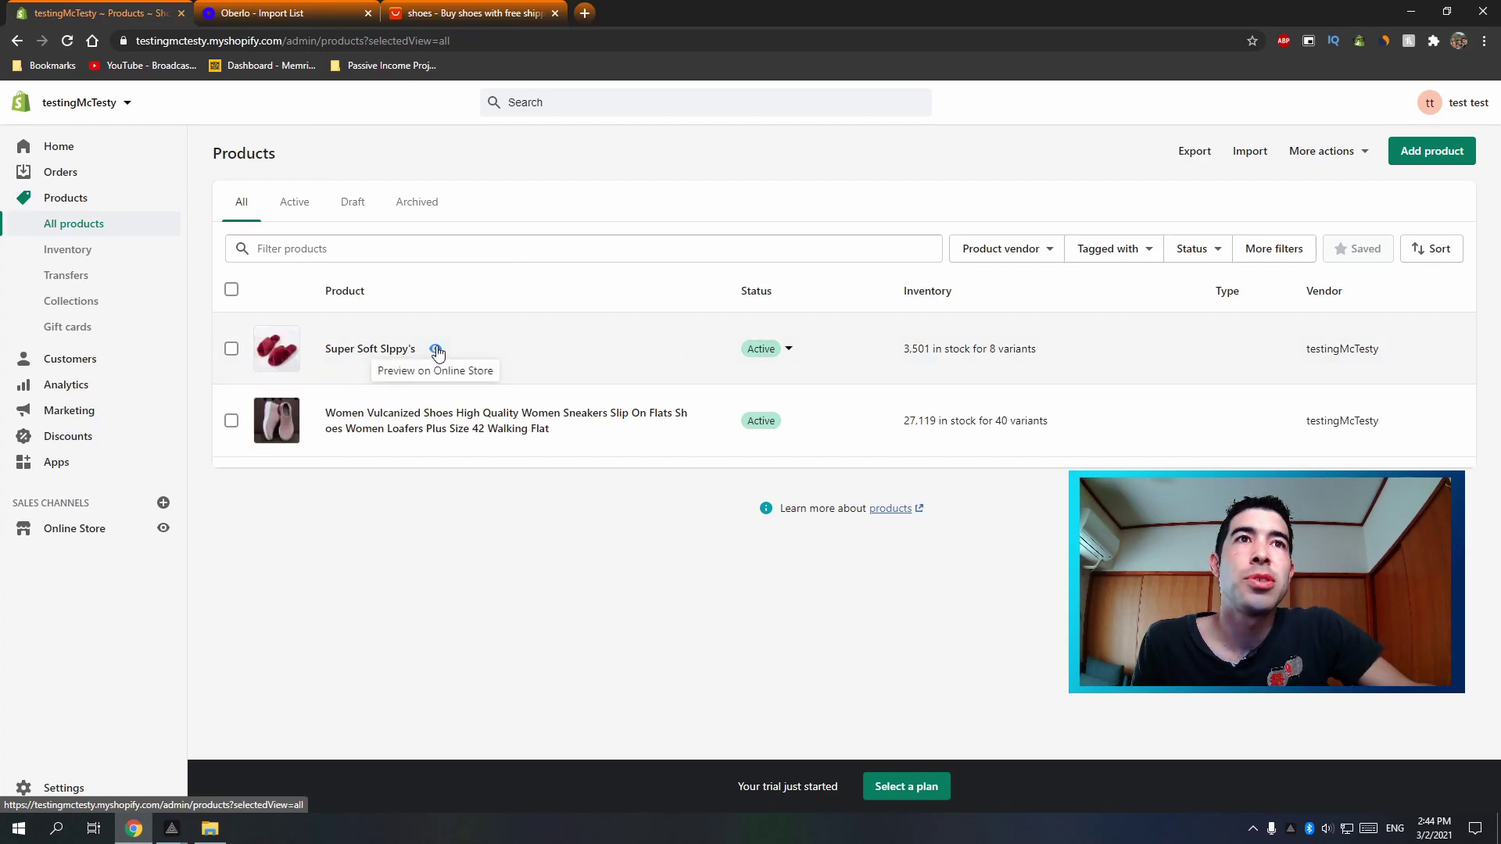
click(367, 12)
click(313, 14)
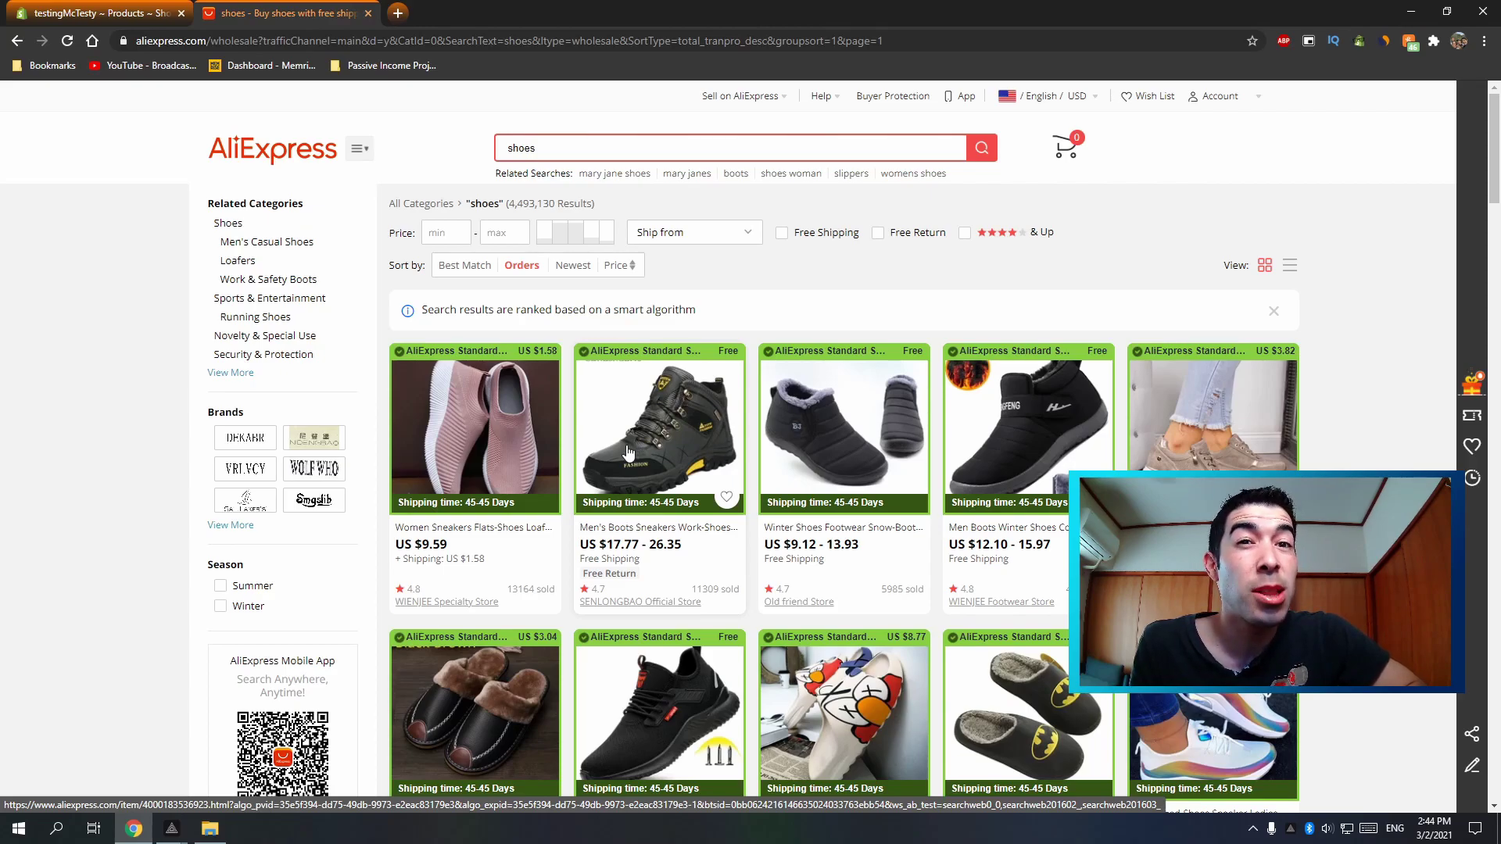
Step: Open the pink slip-on women's sneakers from the AliExpress results and examine their shipping methods to the United States
mouse_move(508, 462)
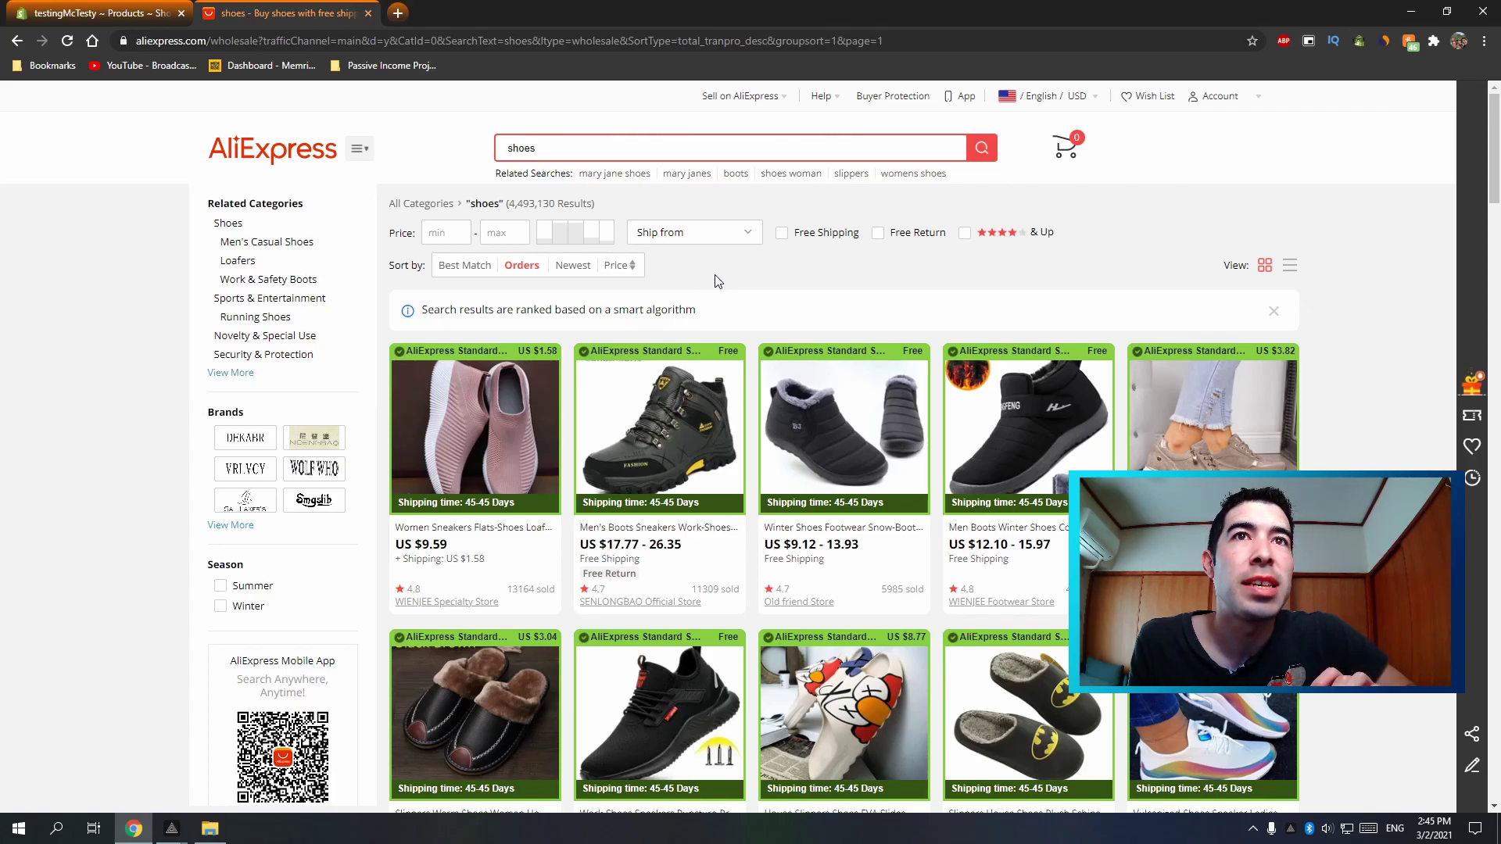
mouse_move(1289, 458)
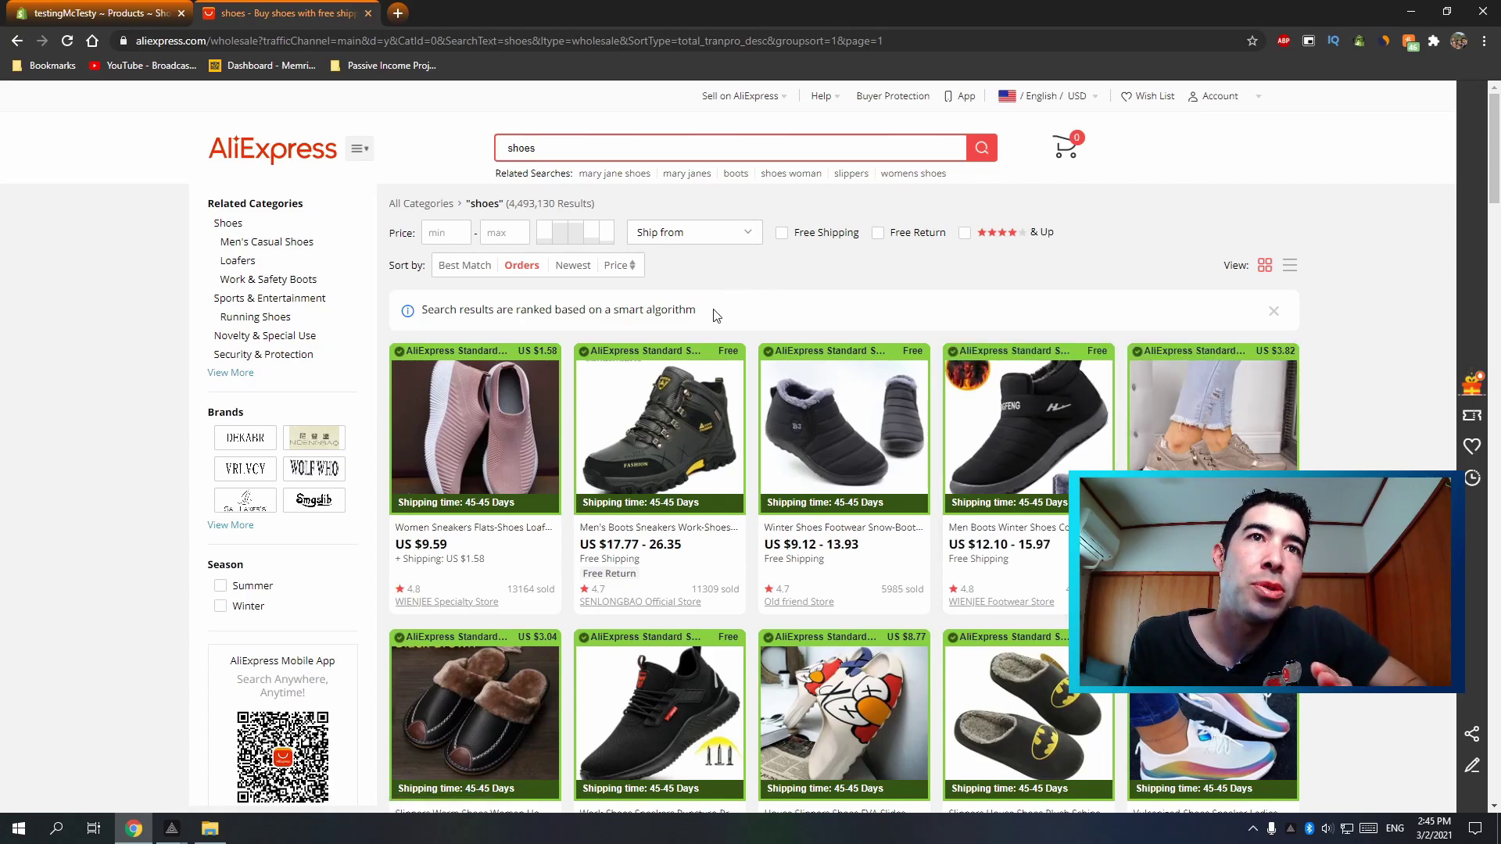
click(497, 468)
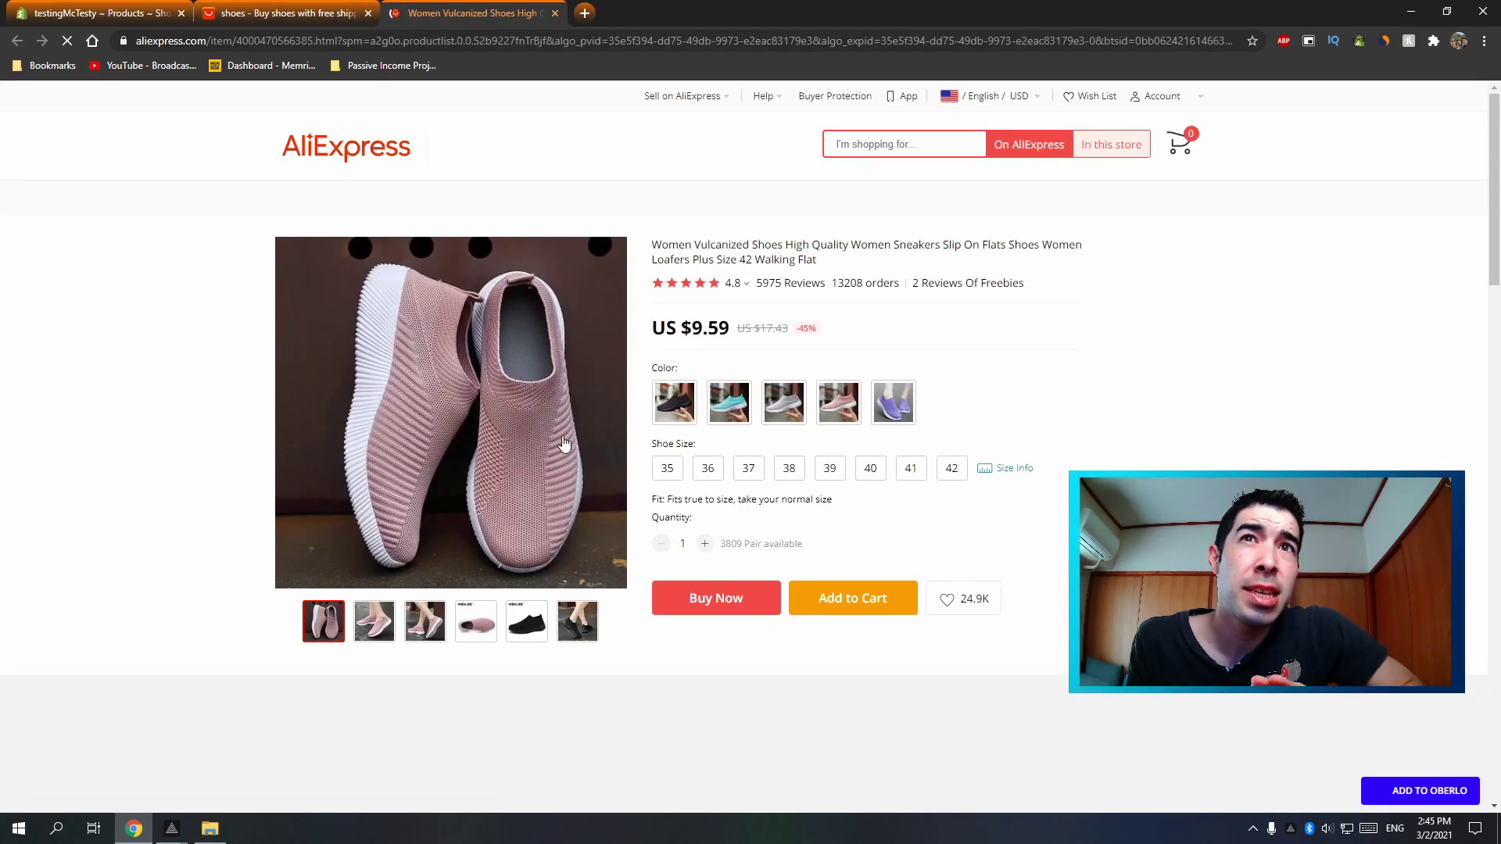
click(779, 645)
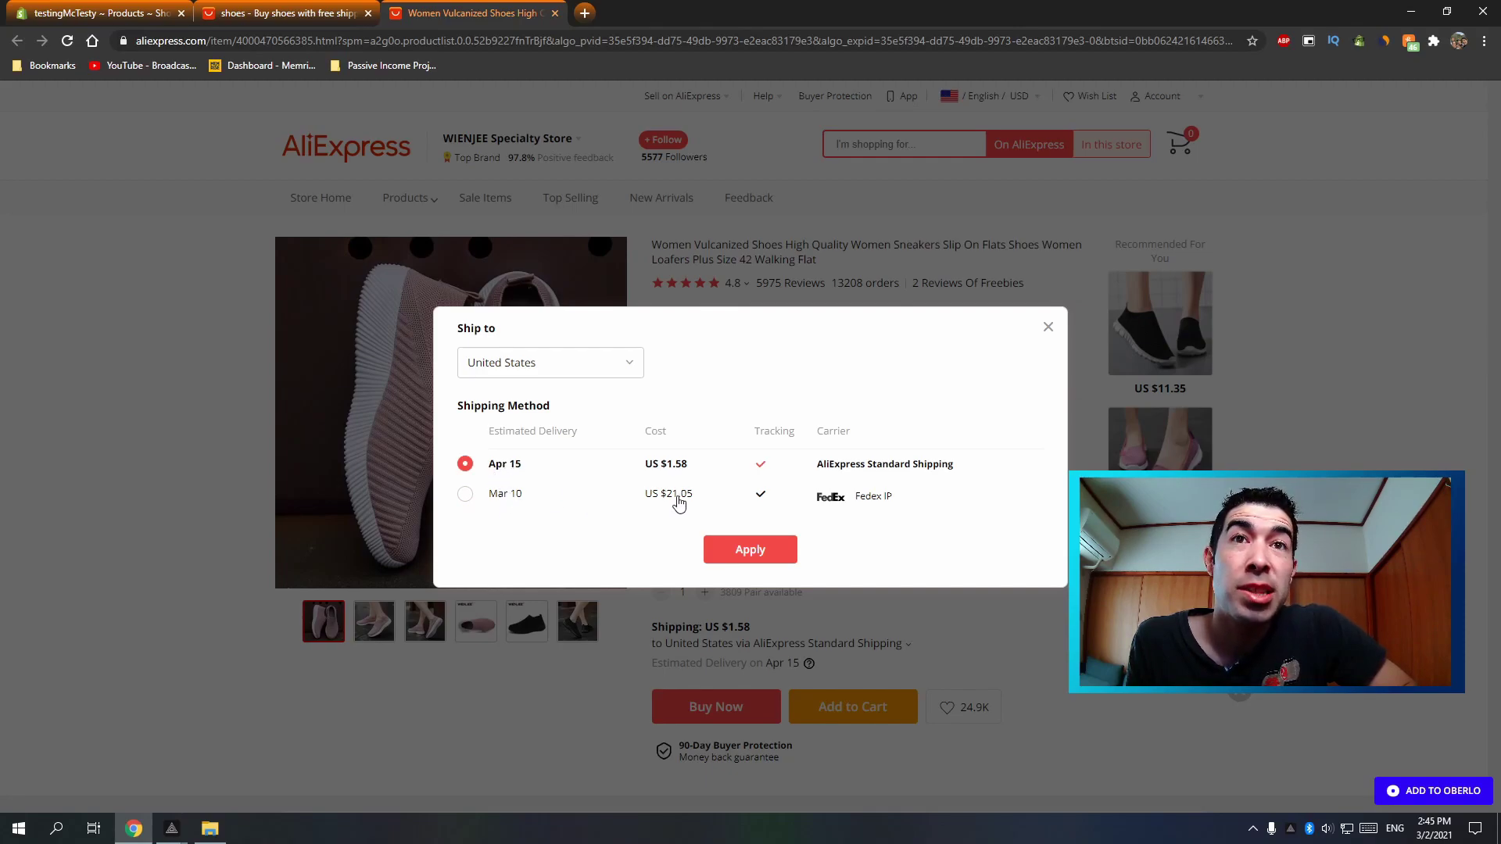
click(1048, 327)
Step: Return to the AliExpress home page, dismiss the new user coupon offer, and search for "shoes"
click(375, 156)
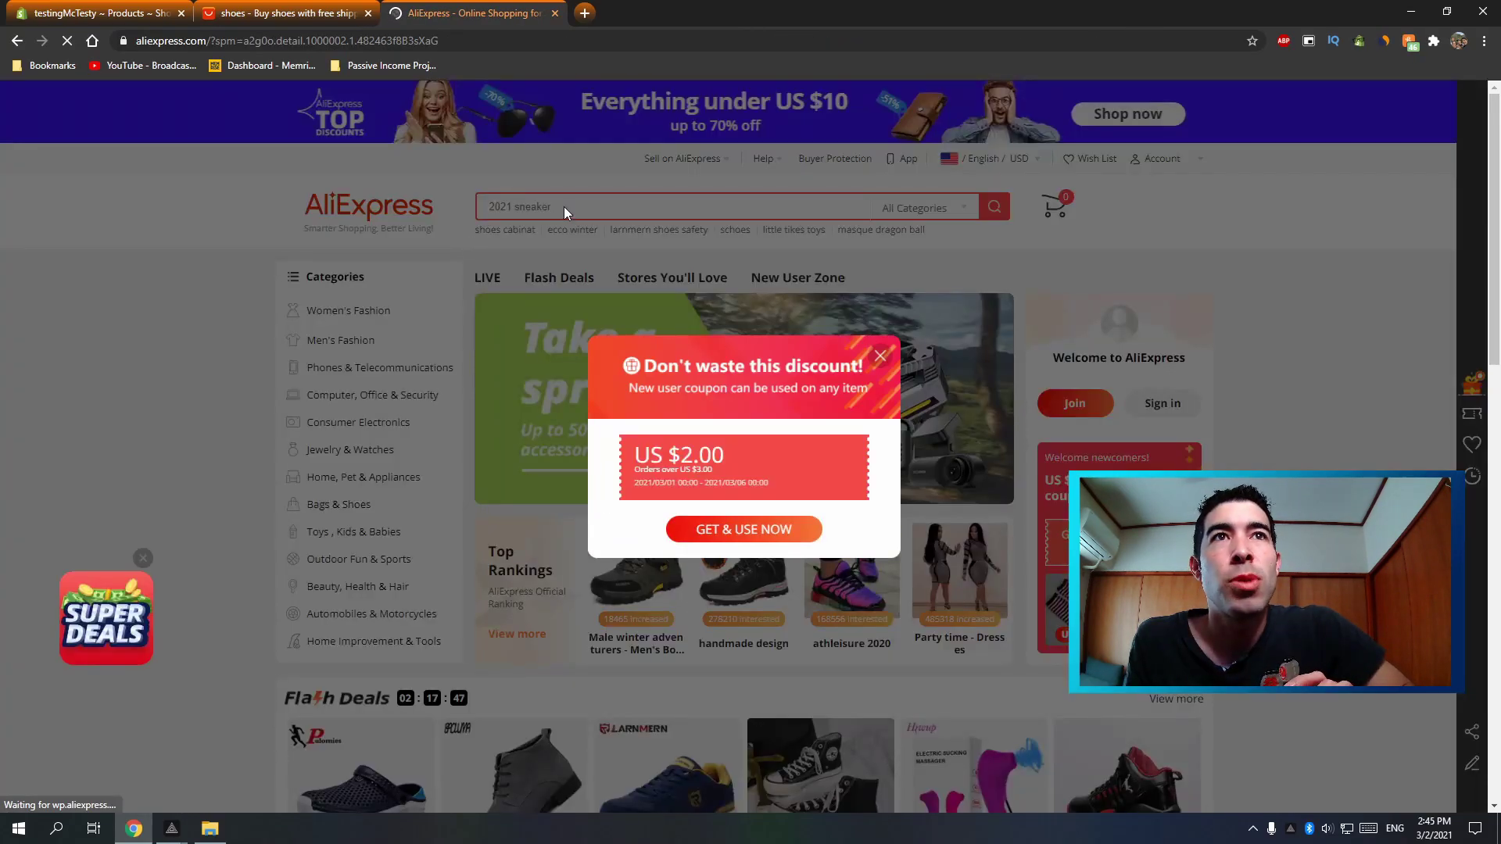
click(880, 356)
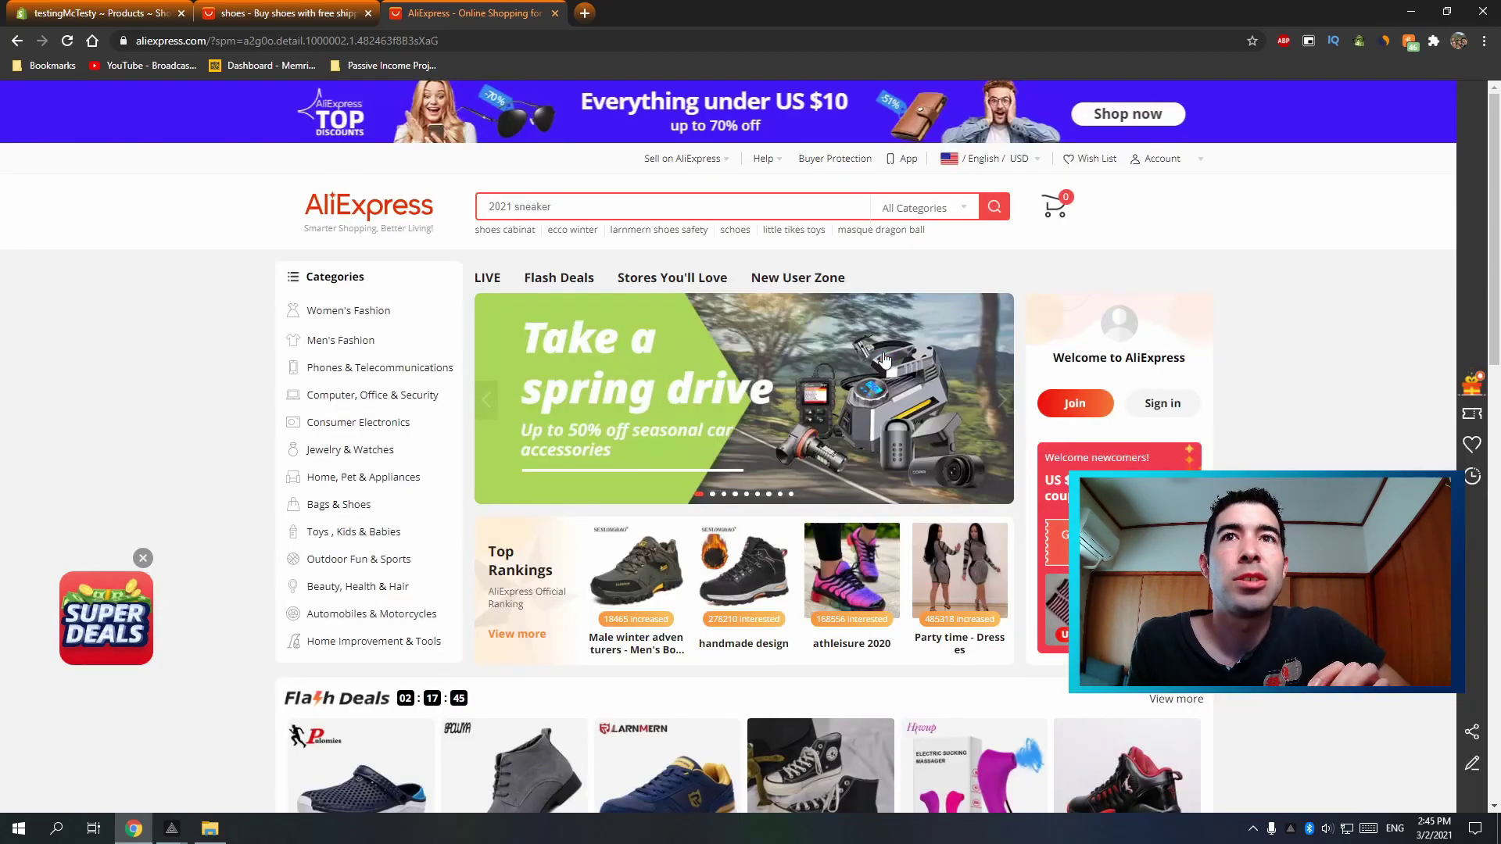
text(shoes)
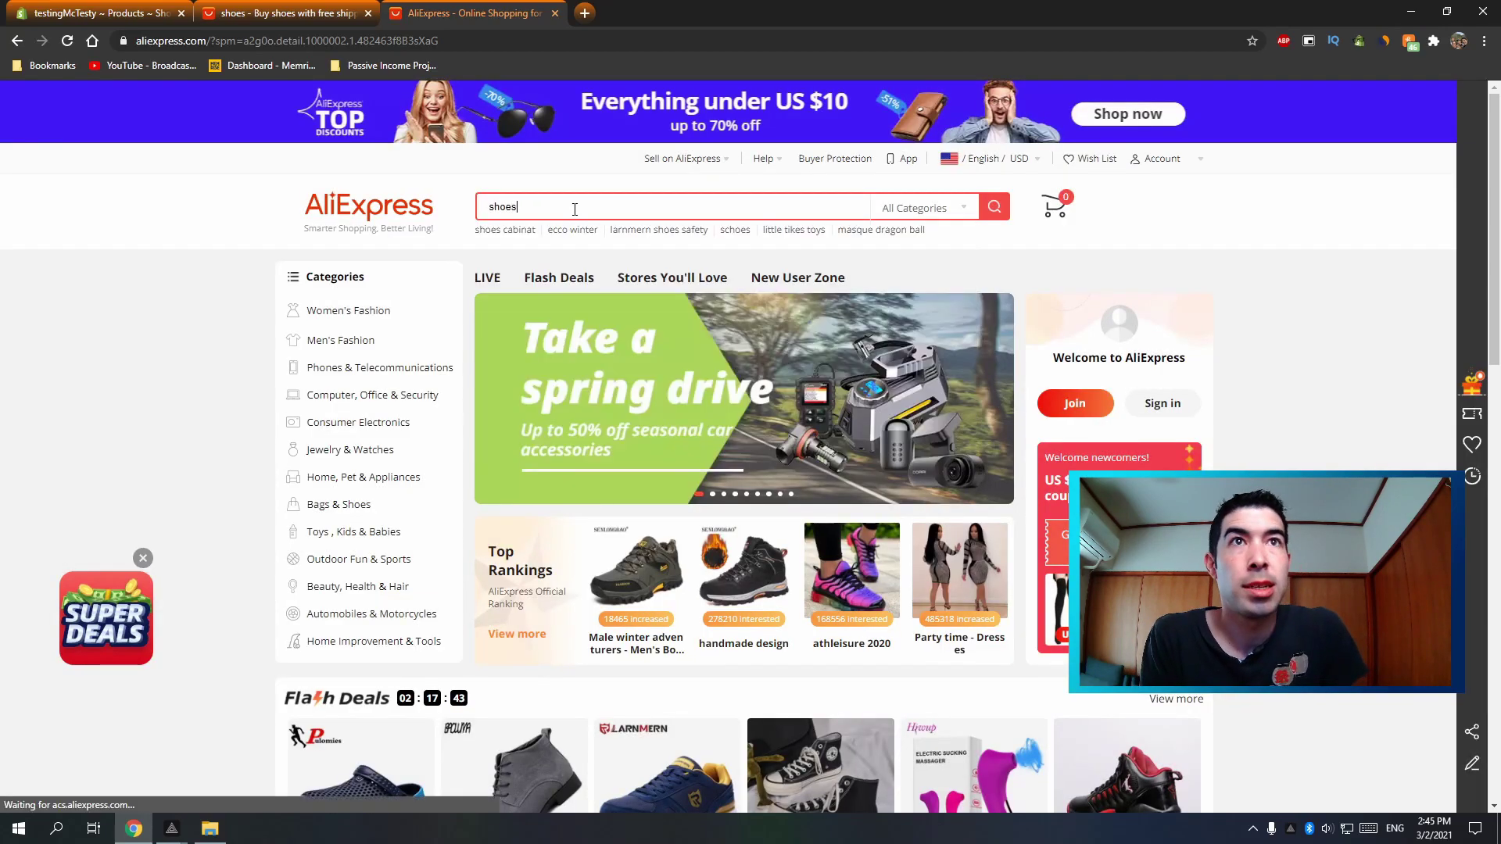
key(Return)
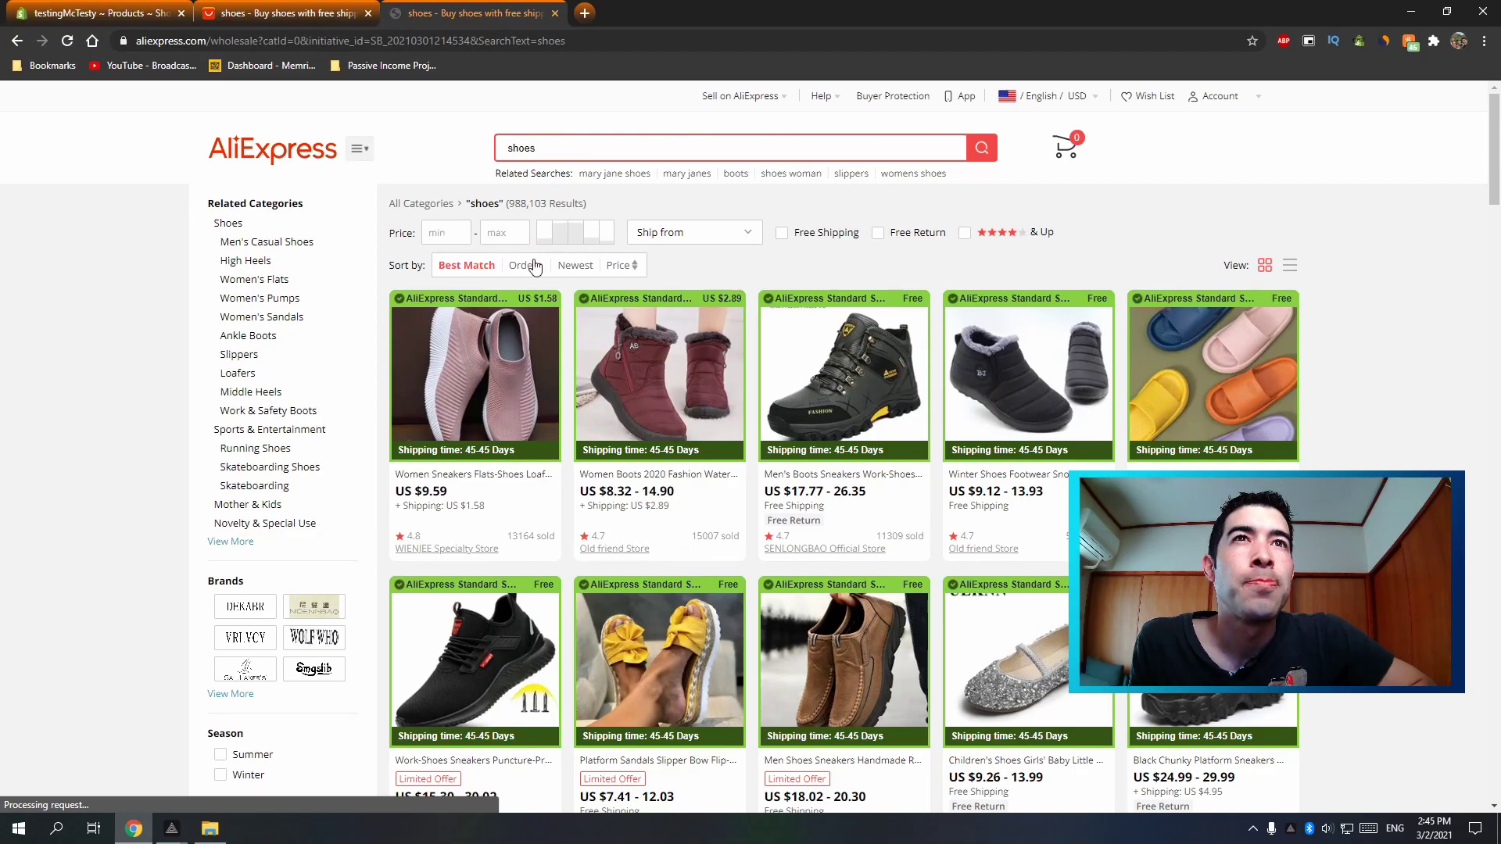
Step: Sort the shoe results by orders and filter them to products shipping from the United States
click(527, 267)
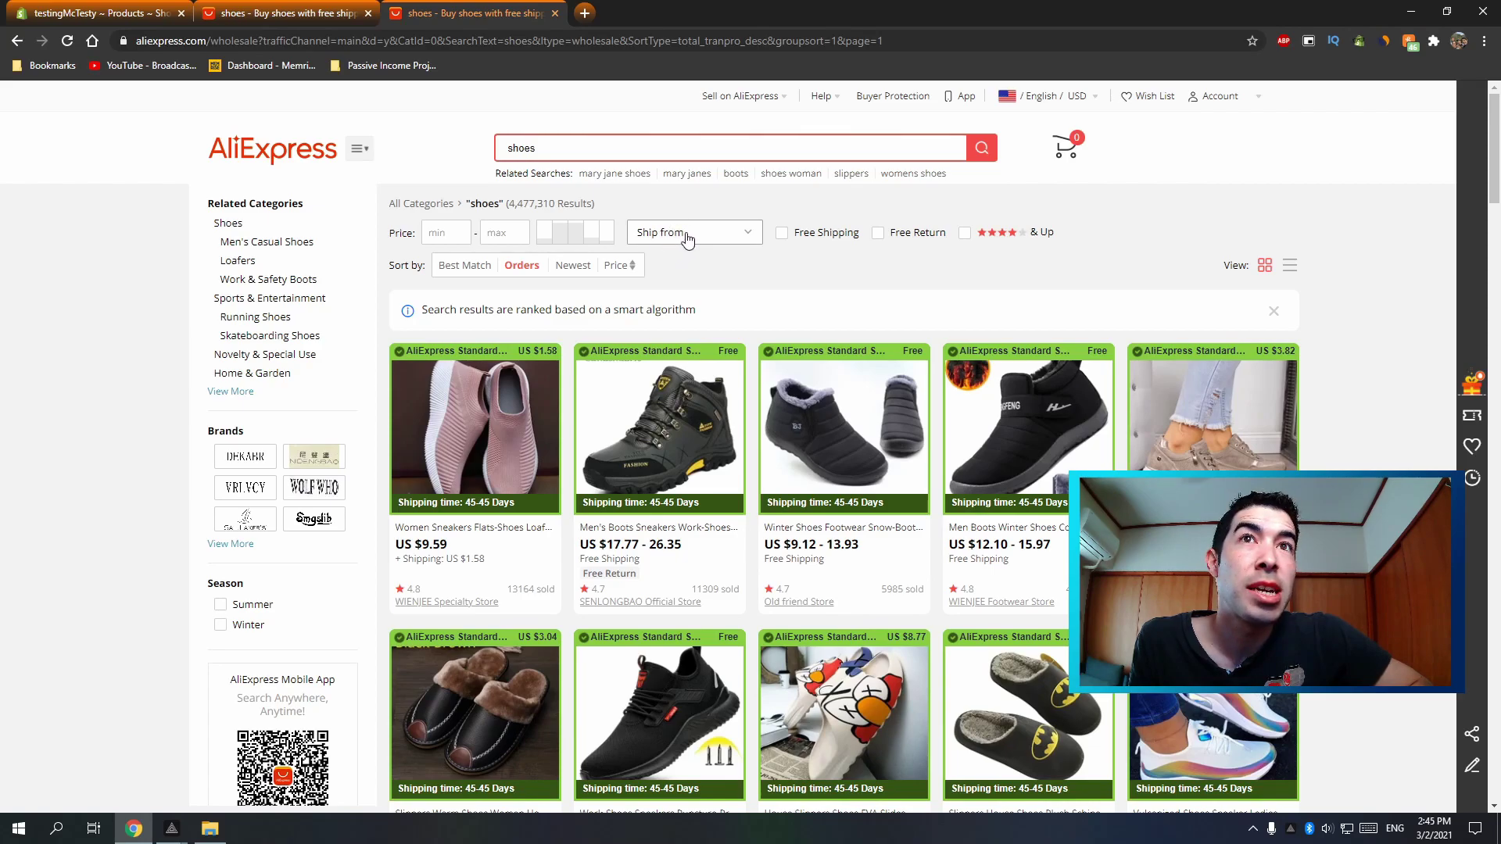
click(696, 237)
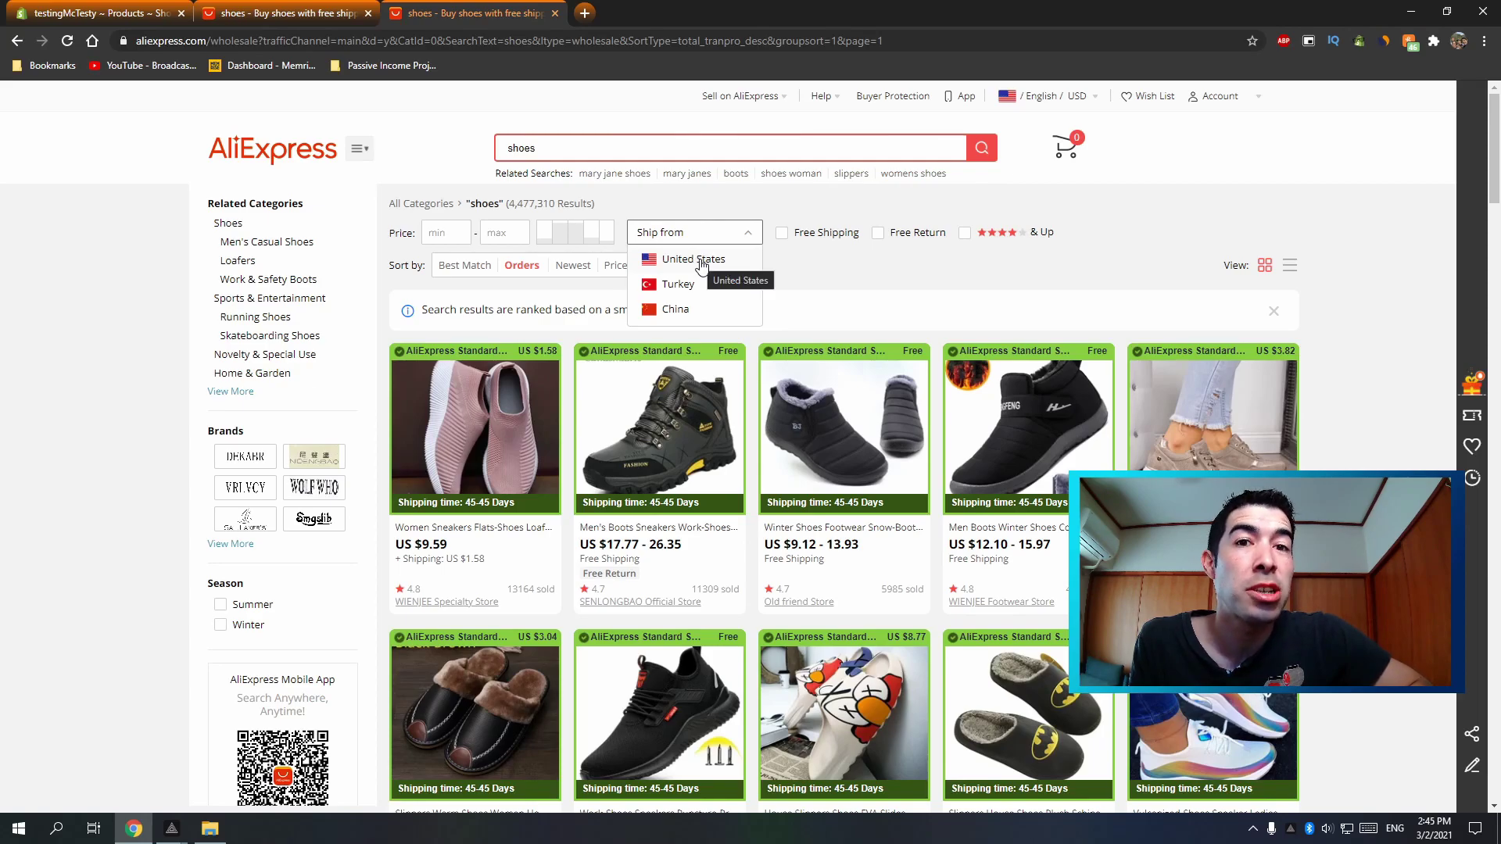
click(701, 261)
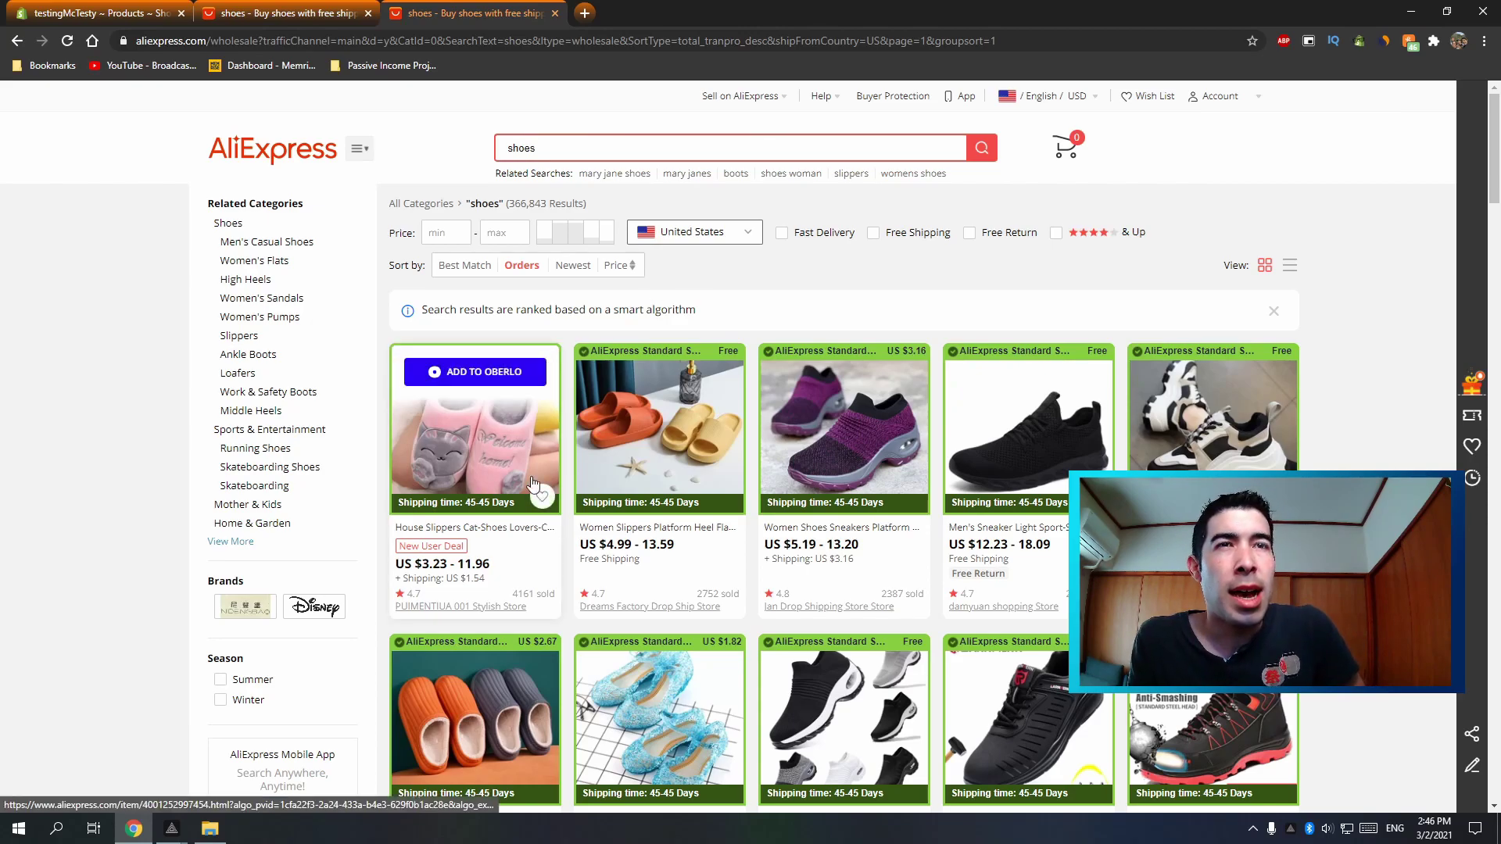
Step: Open the pink cat house slippers from the first result and select United States as the ship-from country
mouse_move(506, 451)
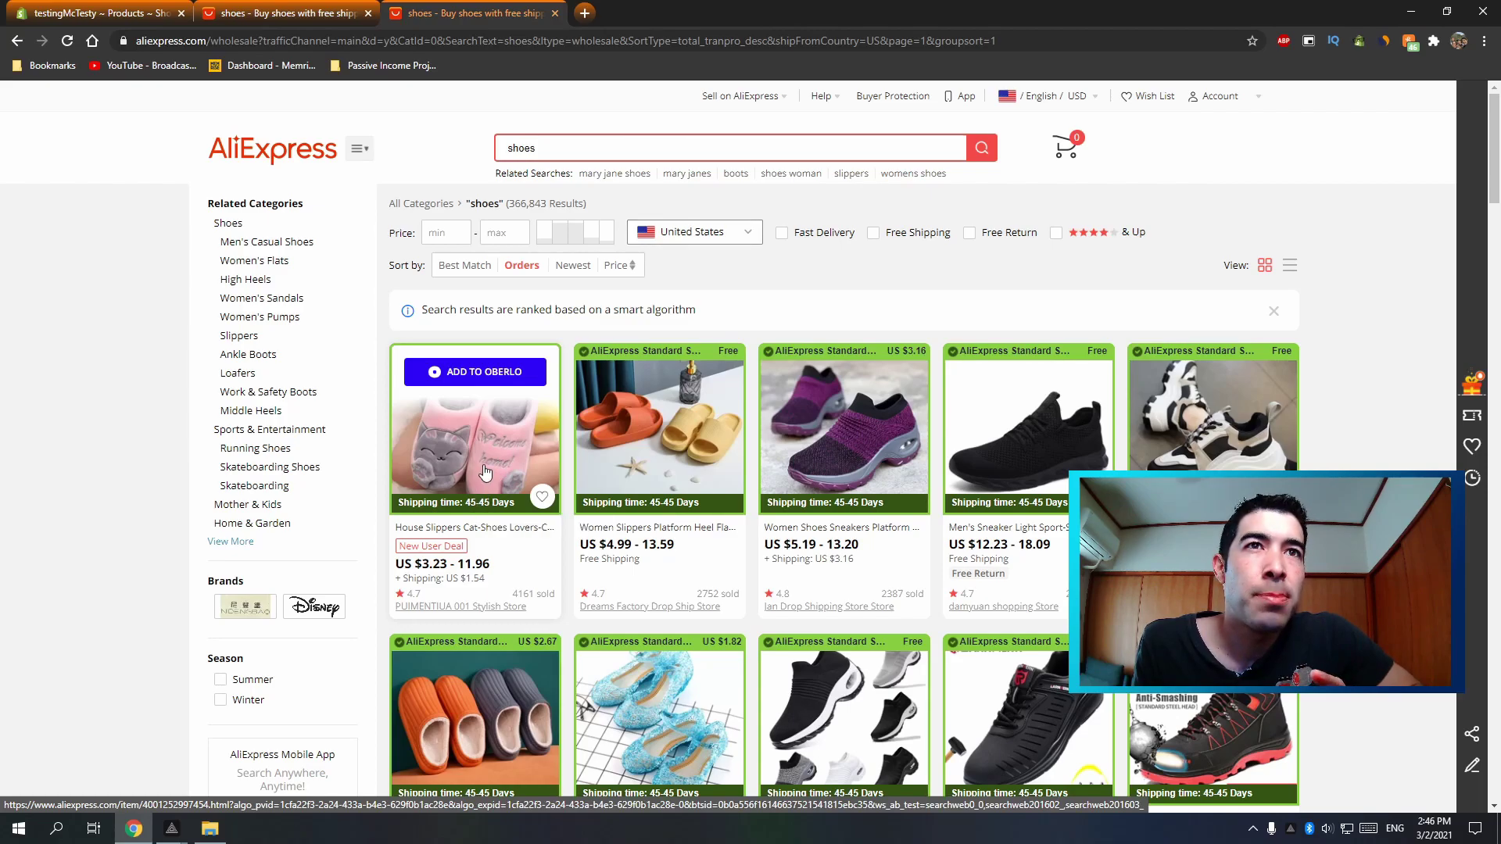
click(483, 466)
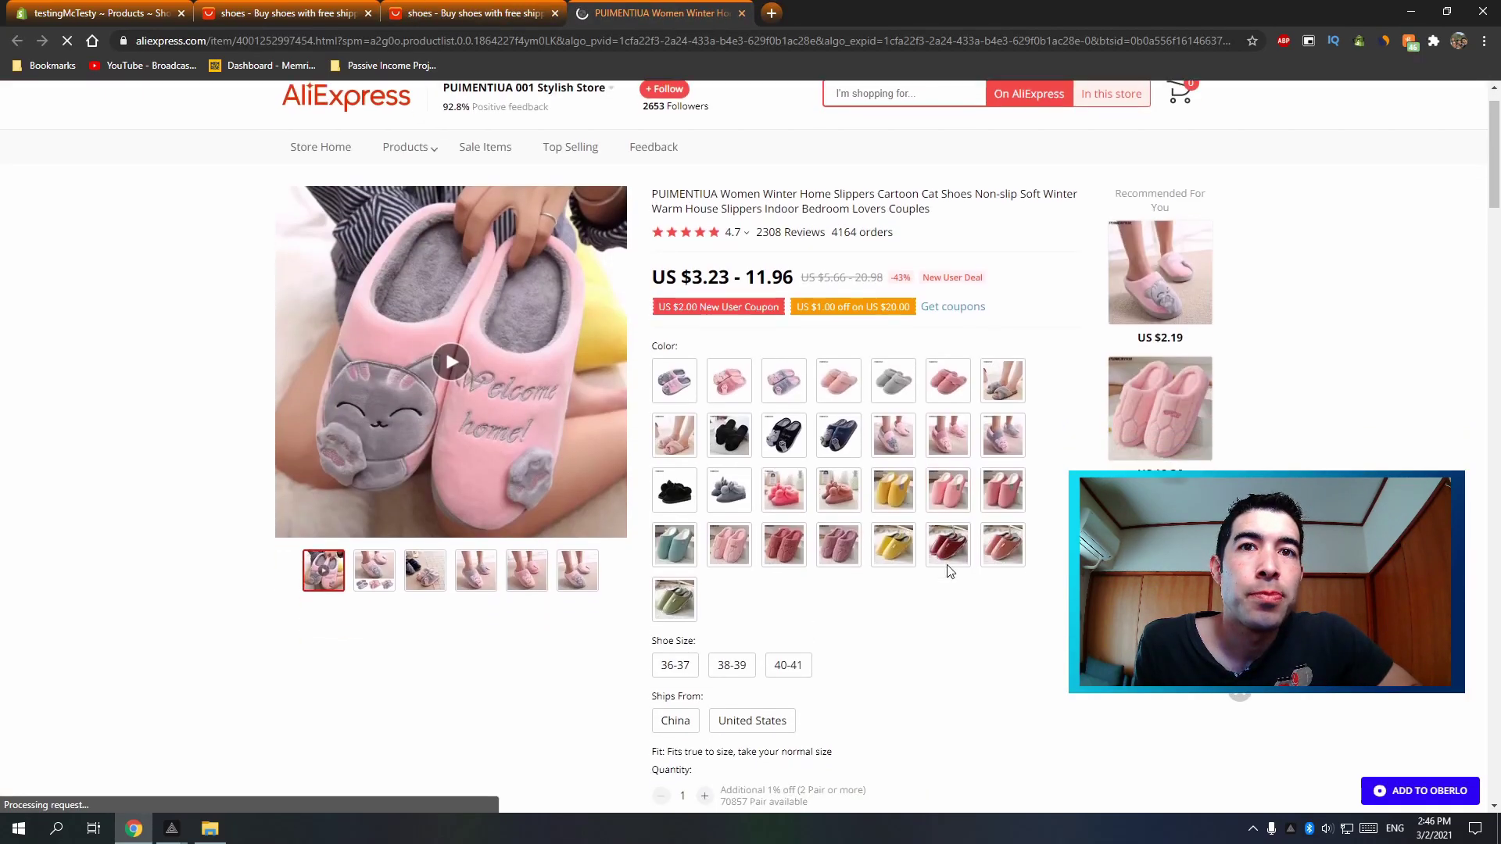
scroll(946, 570, down, 2)
click(883, 353)
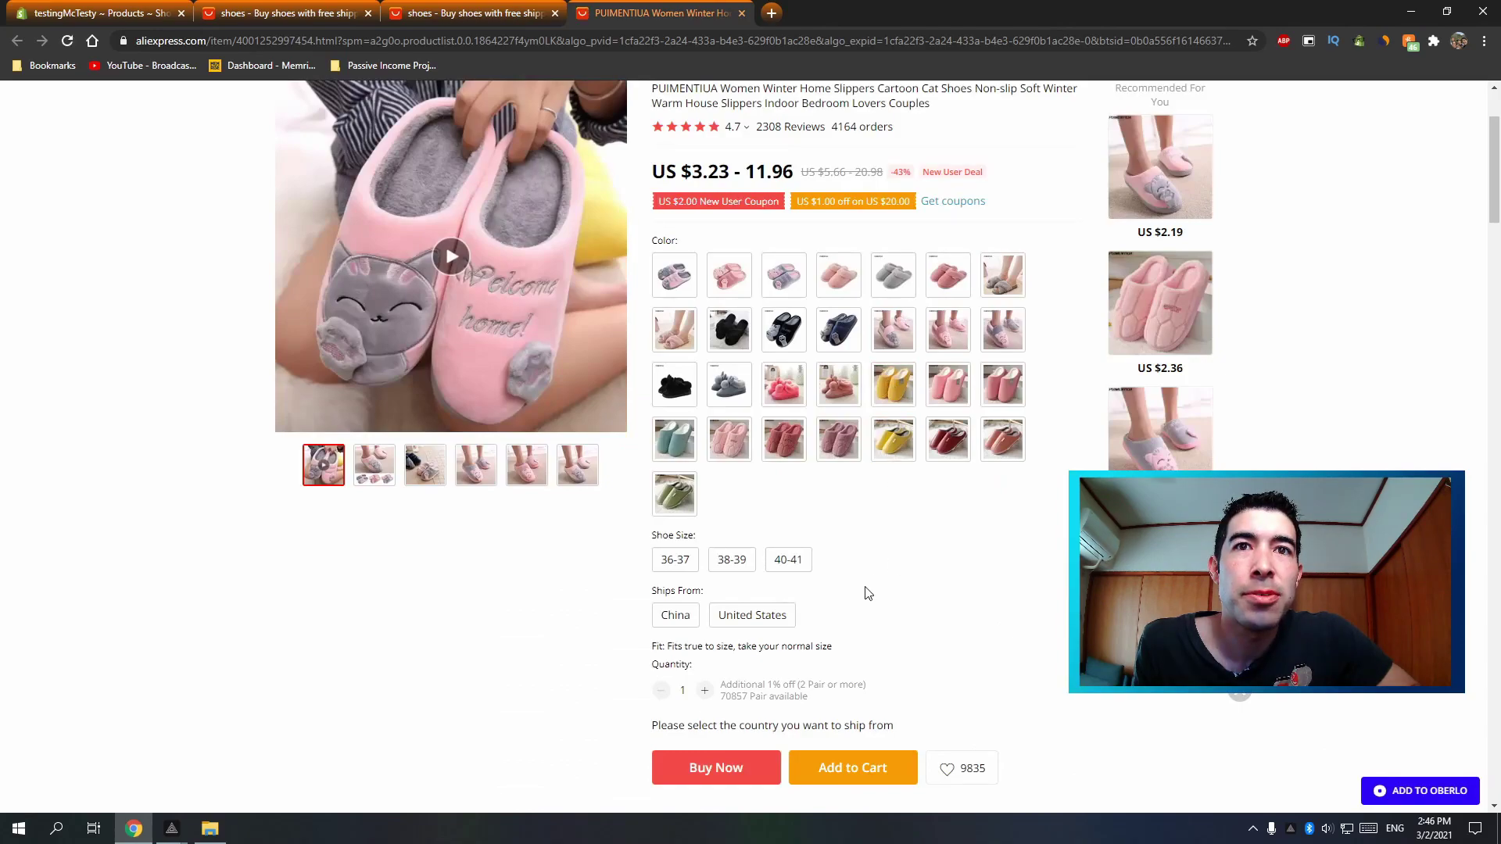
click(753, 615)
scroll(898, 590, down, 2)
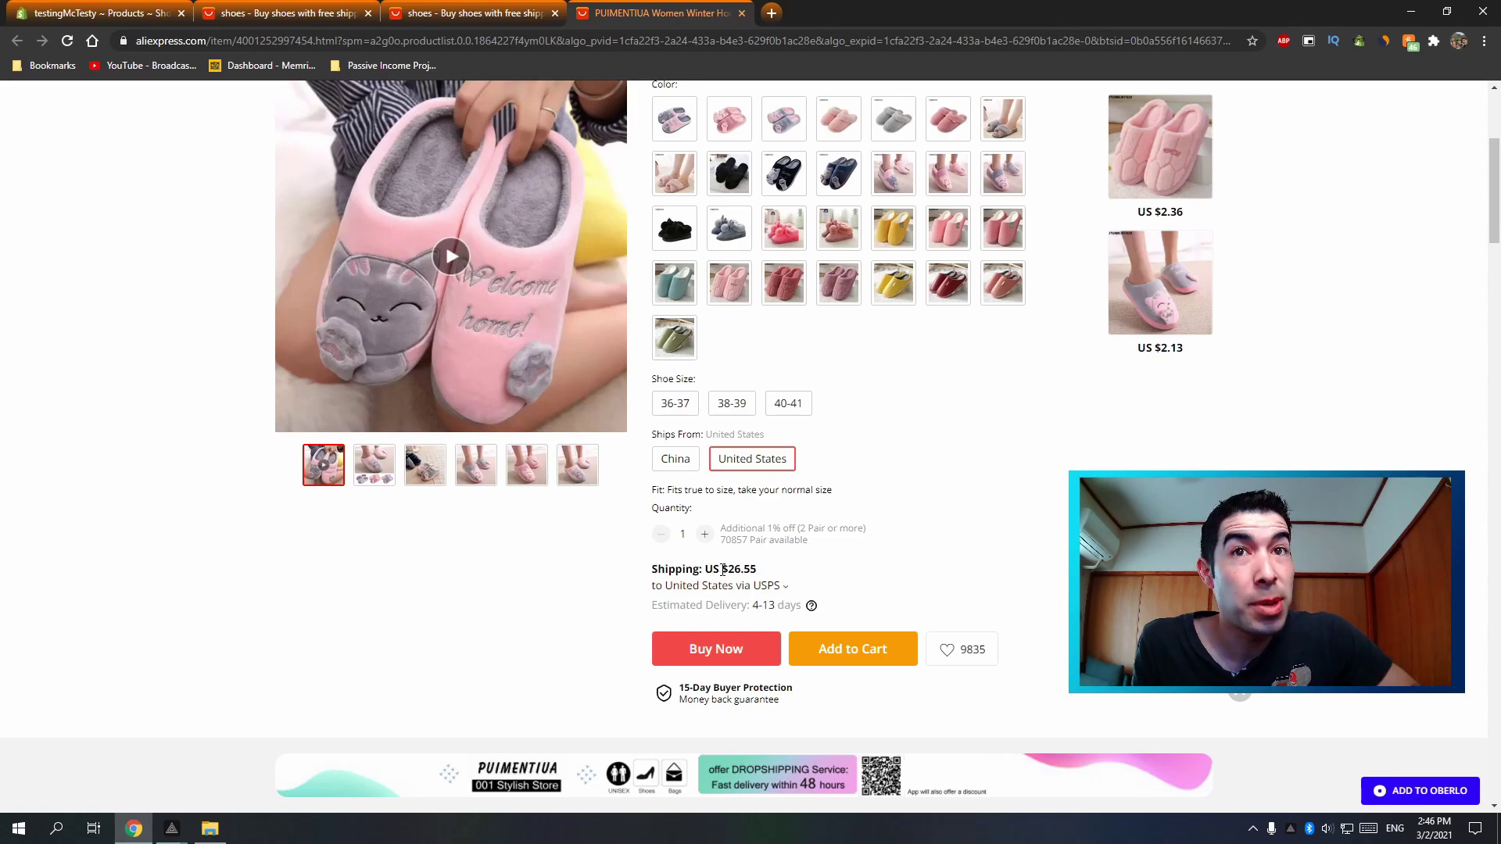
Step: Examine the cat slippers' shipping method, cost and estimated delivery, and close their product page
click(769, 590)
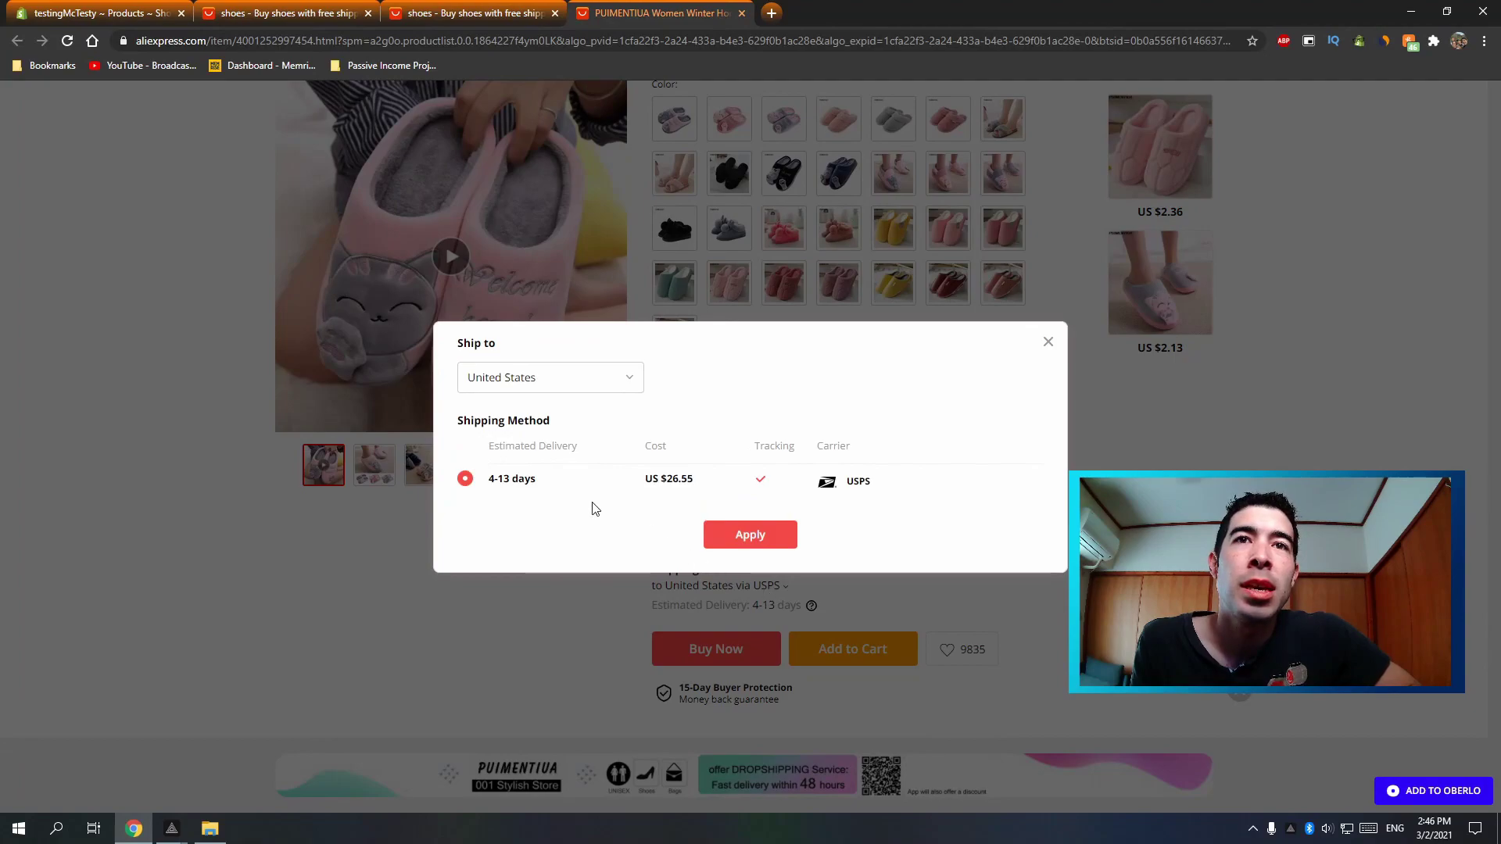
click(1048, 341)
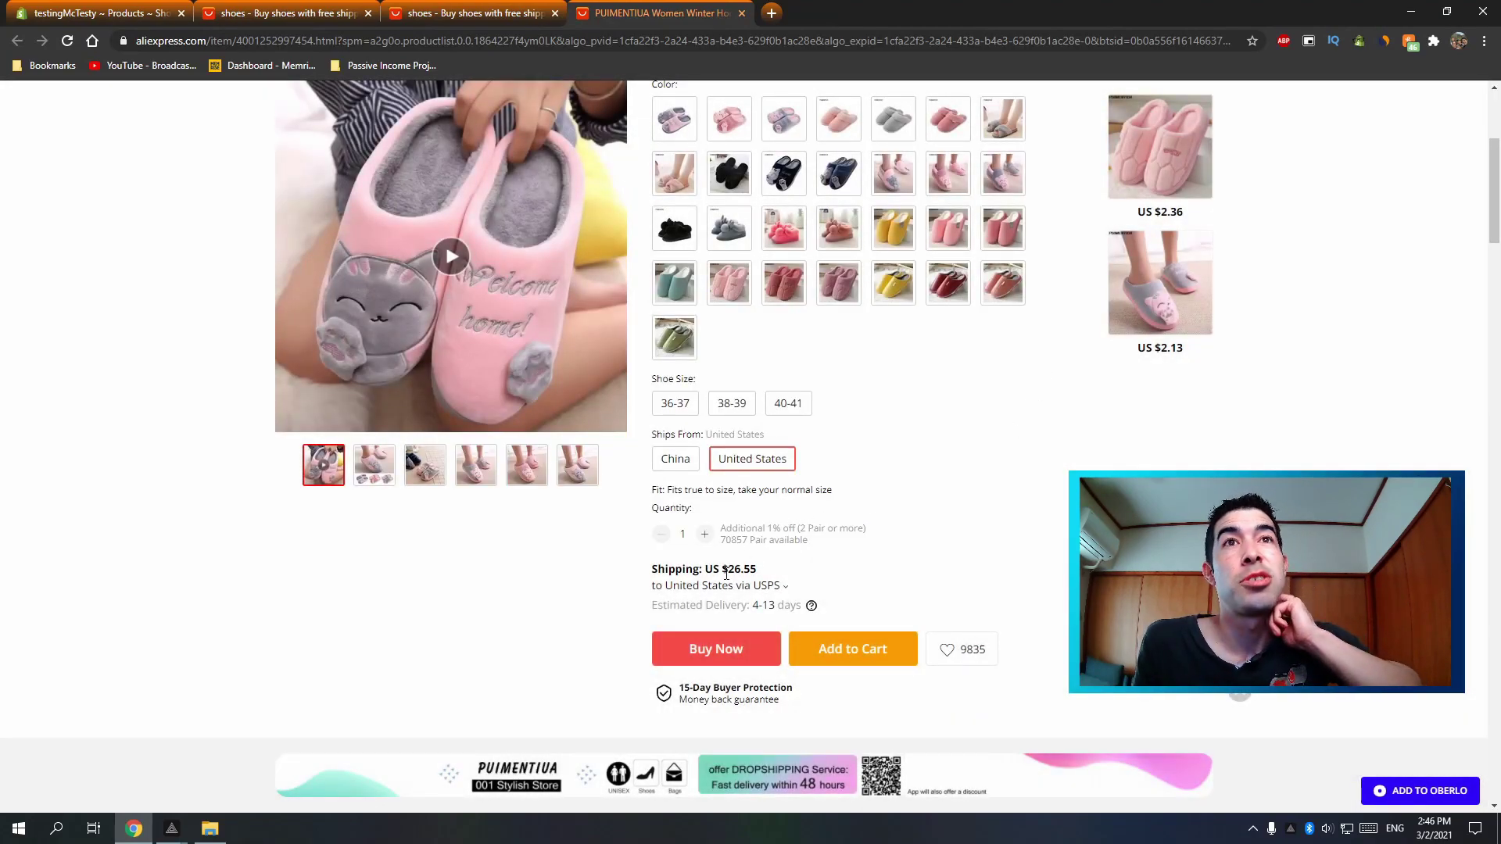
scroll(762, 572, up, 4)
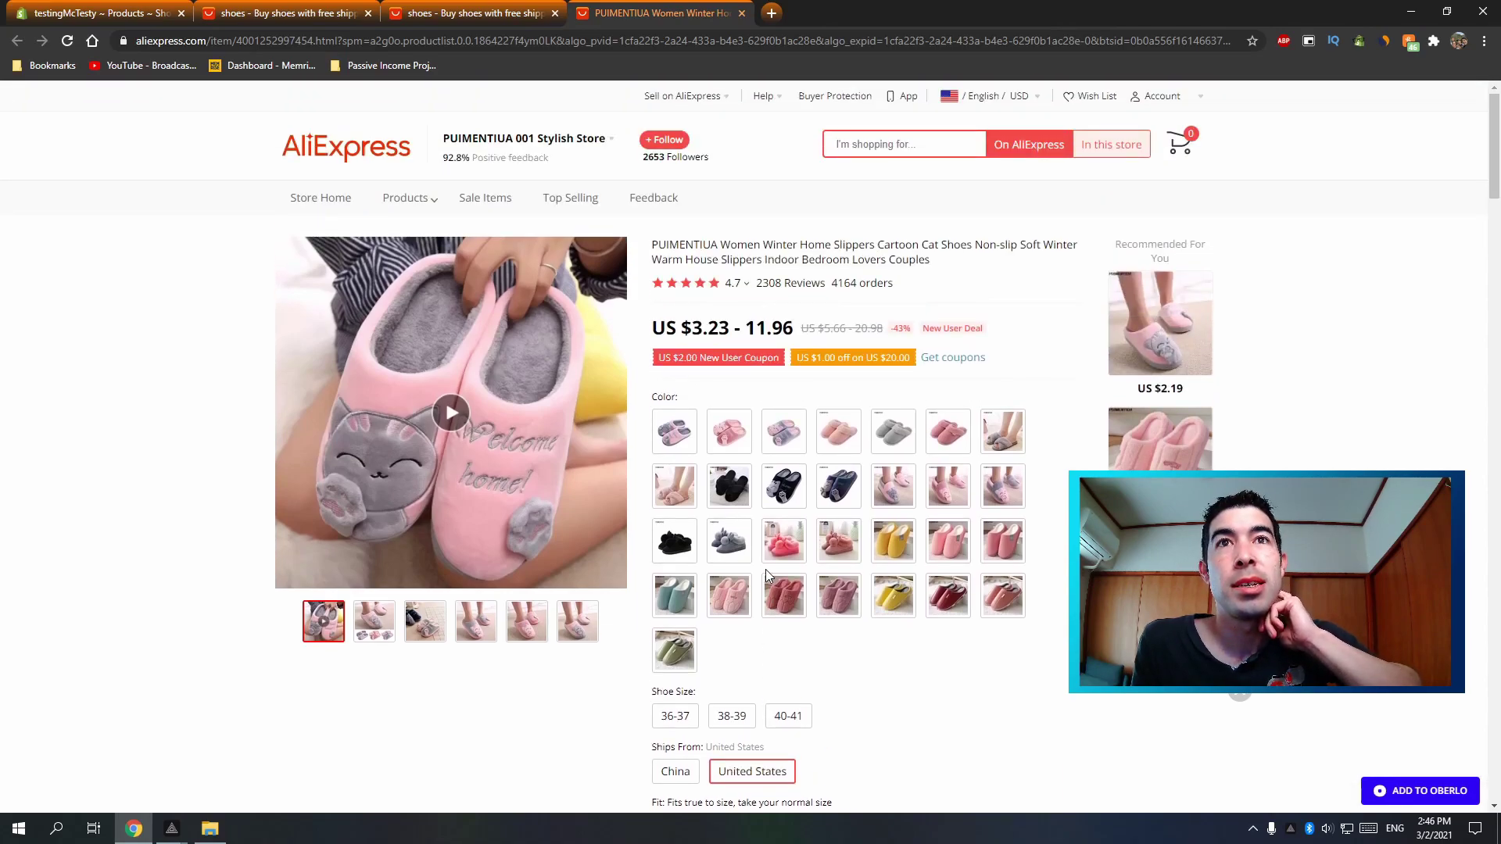
click(741, 13)
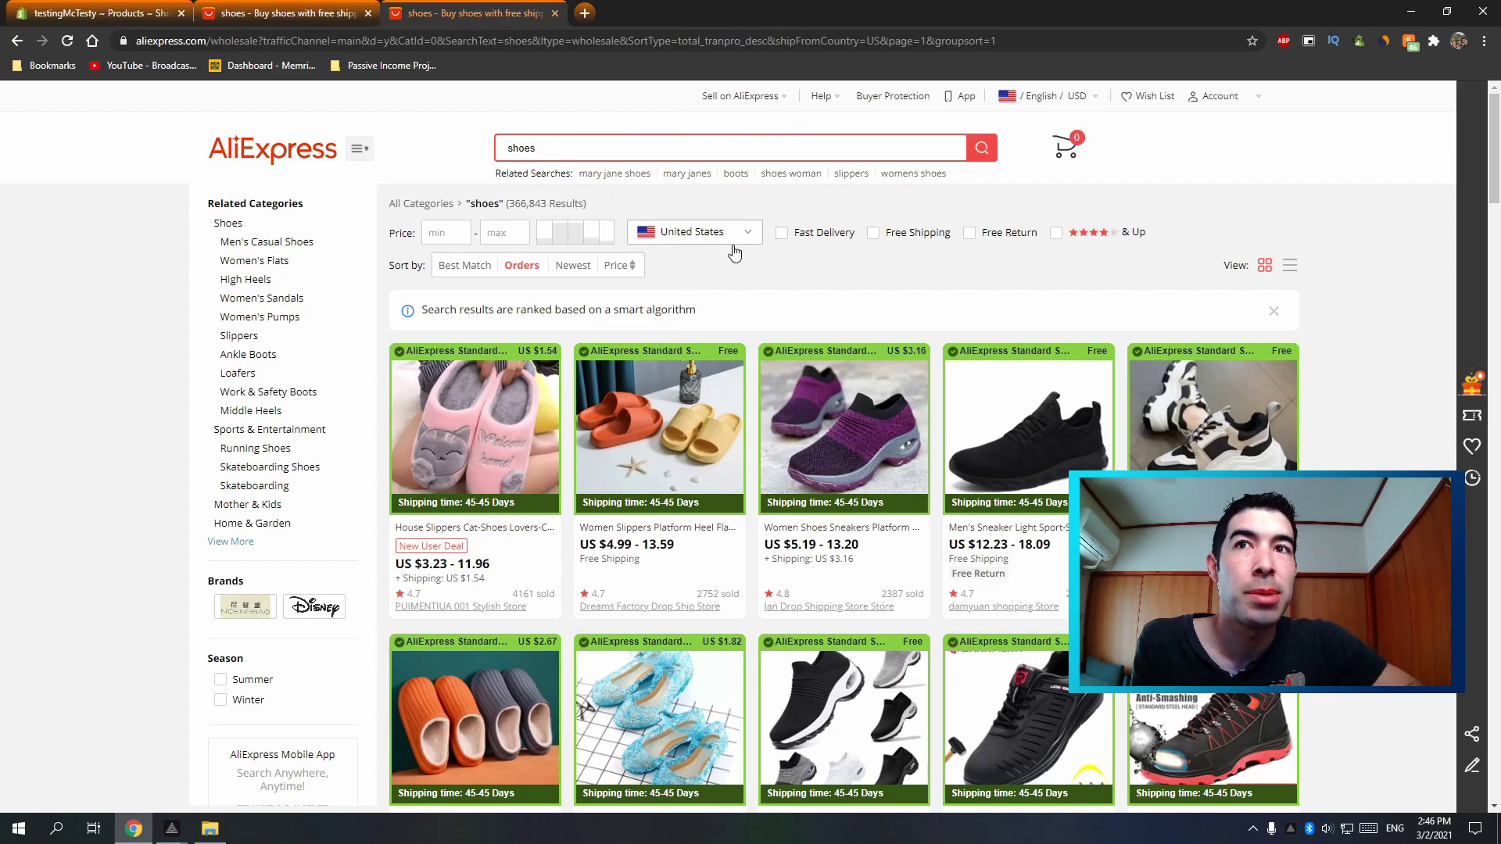
Step: Open the women's platform slippers from the second result, select United States as the ship-from country, and check the delivery date
mouse_move(663, 497)
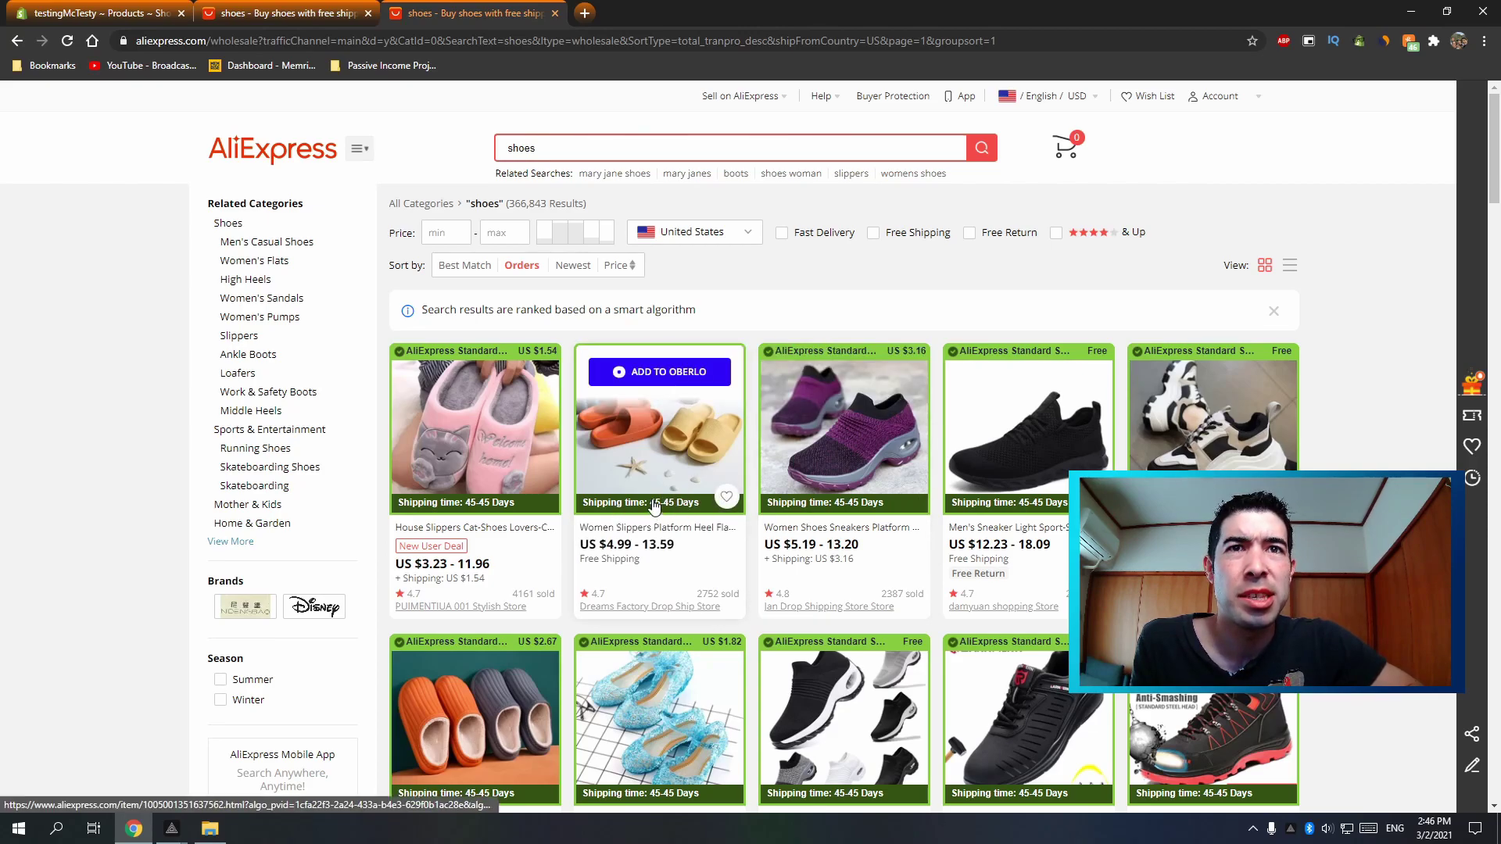
click(653, 501)
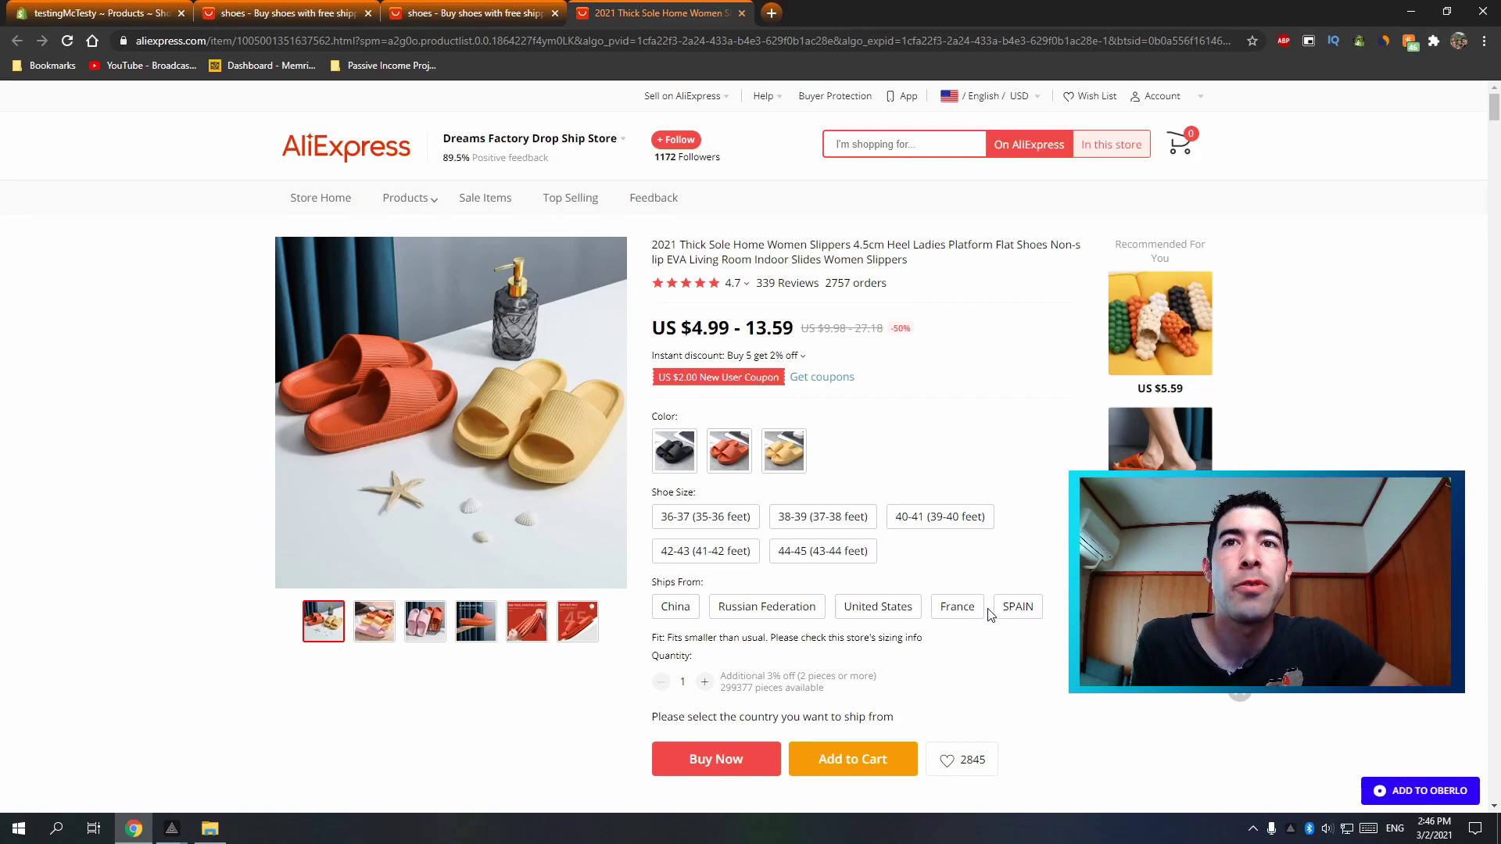
click(909, 613)
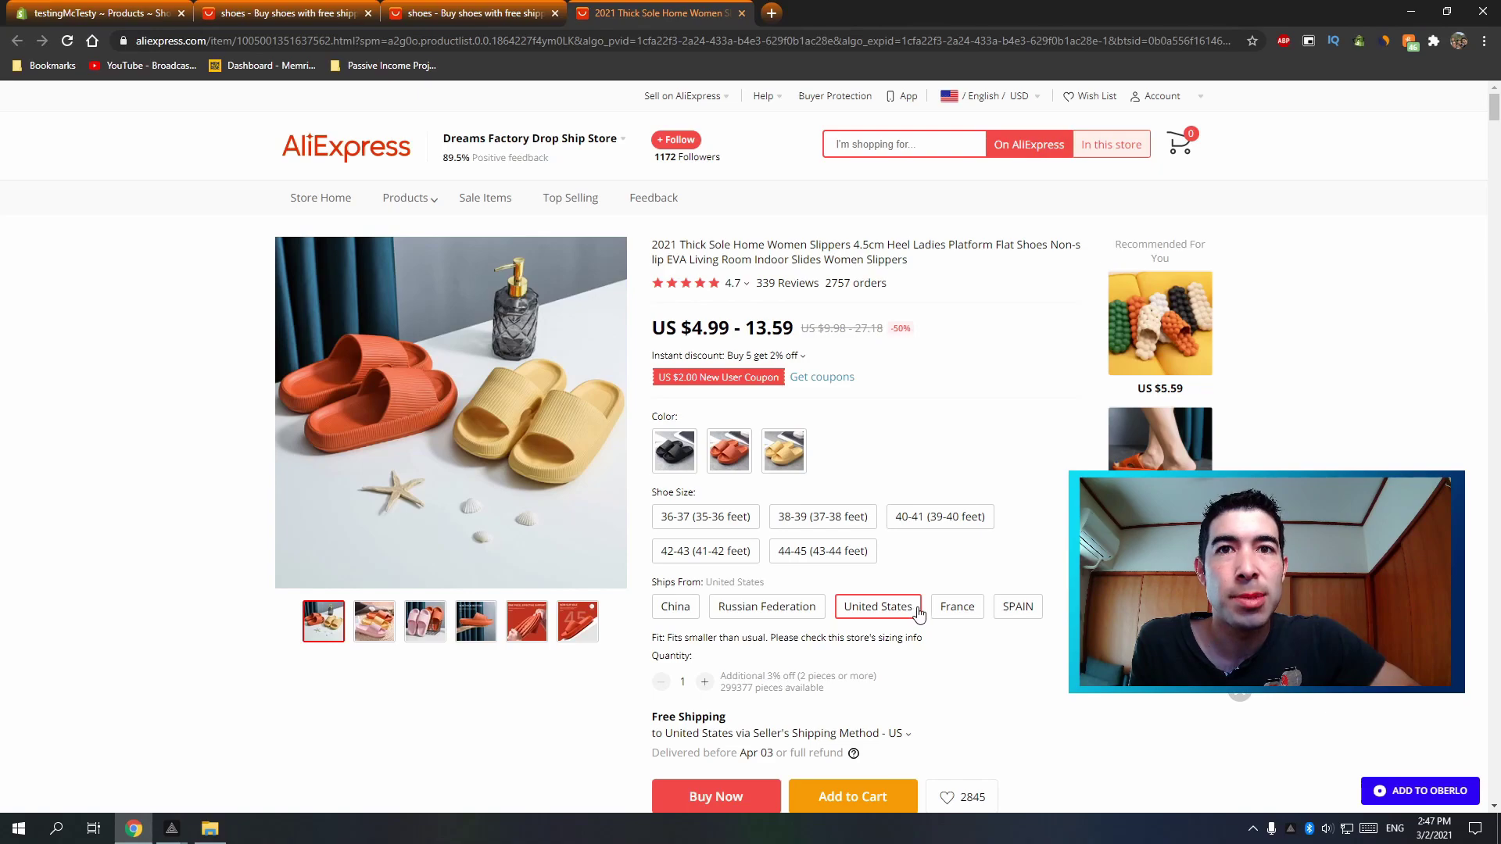
scroll(930, 602, down, 1)
scroll(944, 590, down, 1)
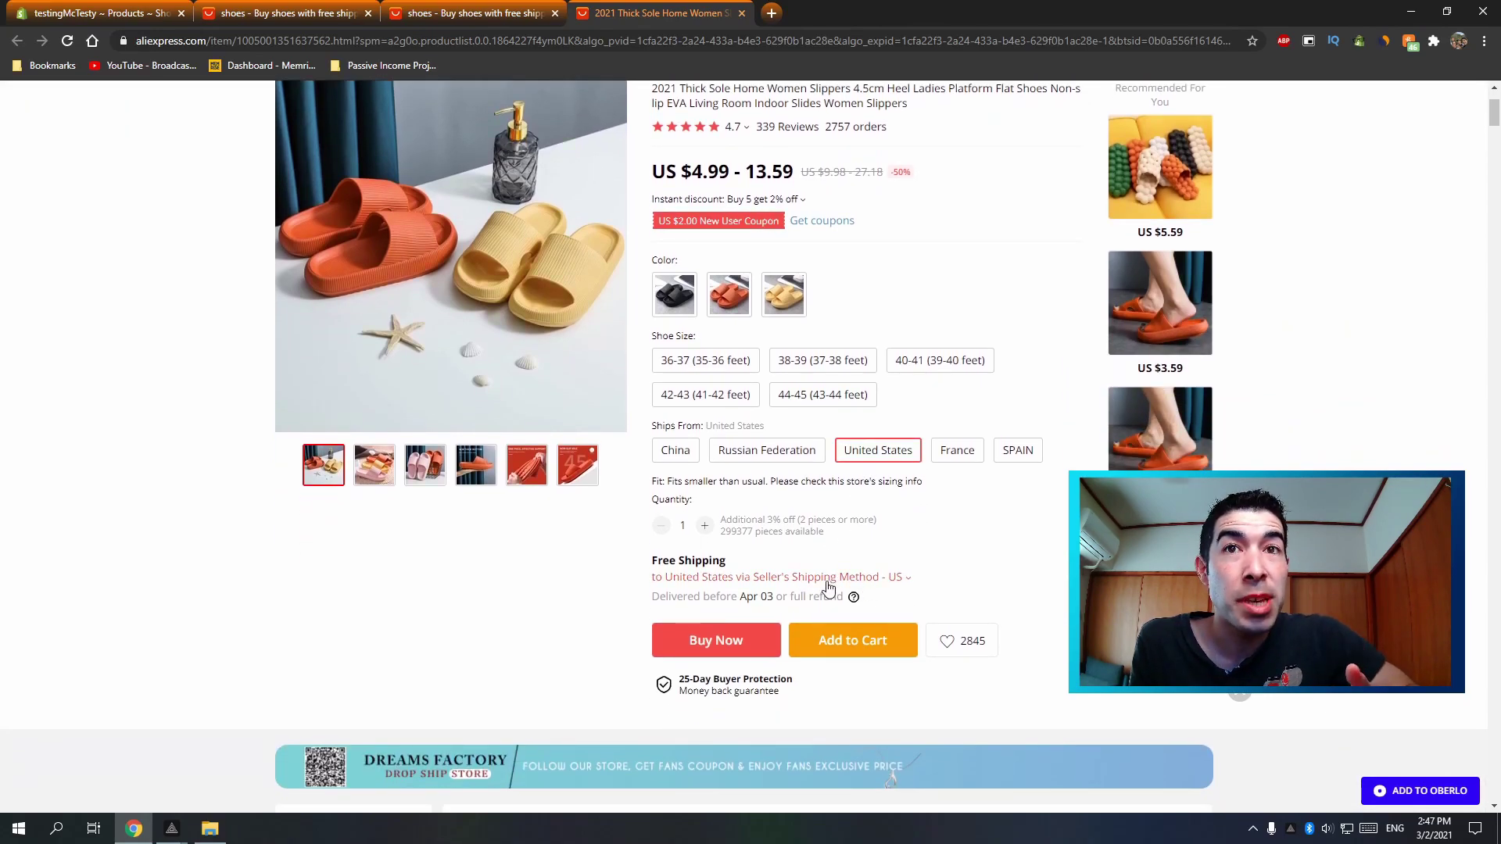
drag(741, 596, 778, 597)
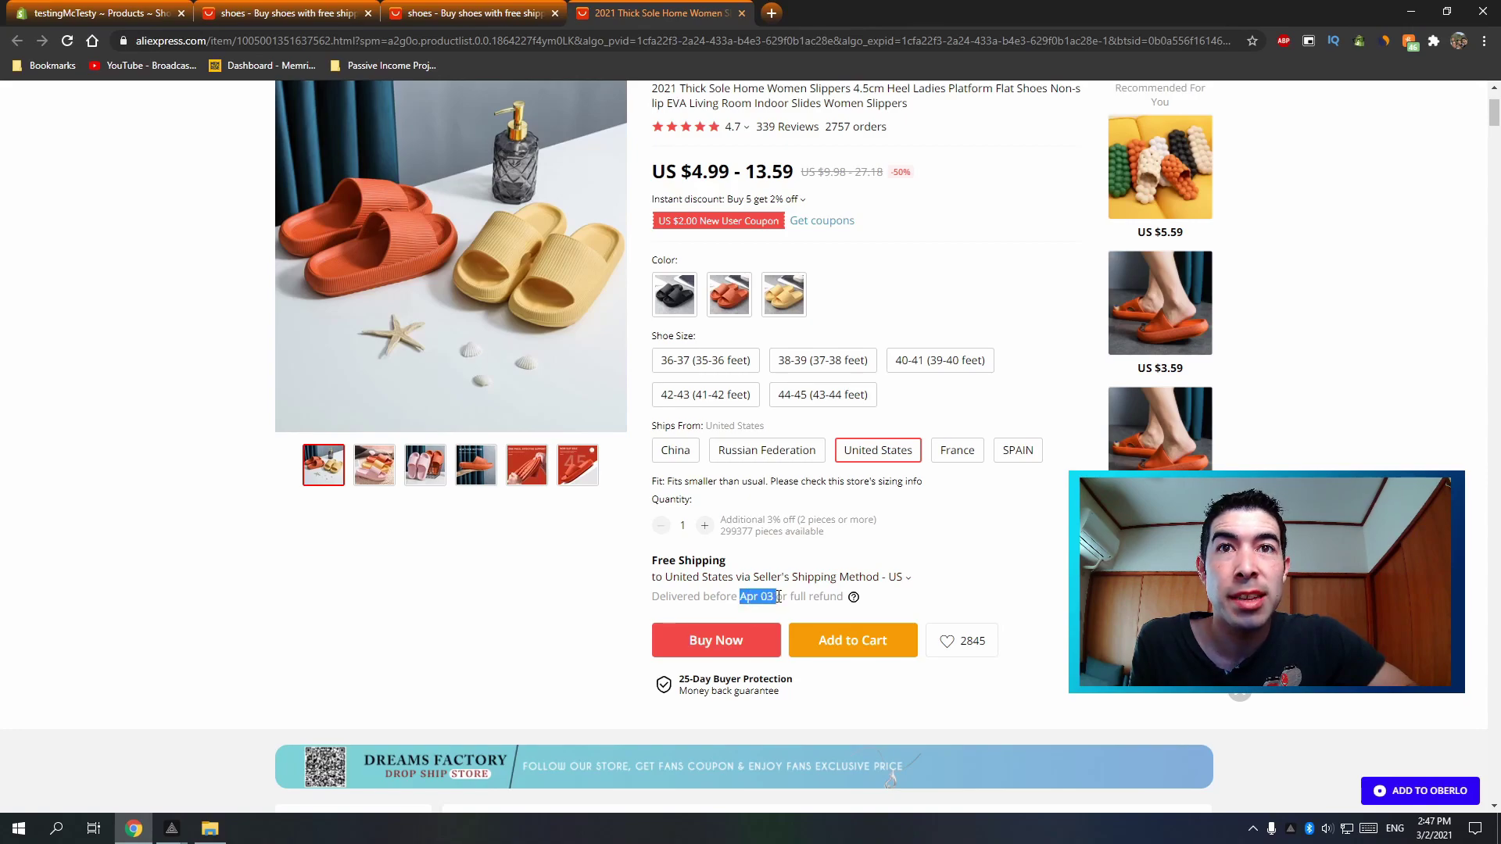
click(780, 596)
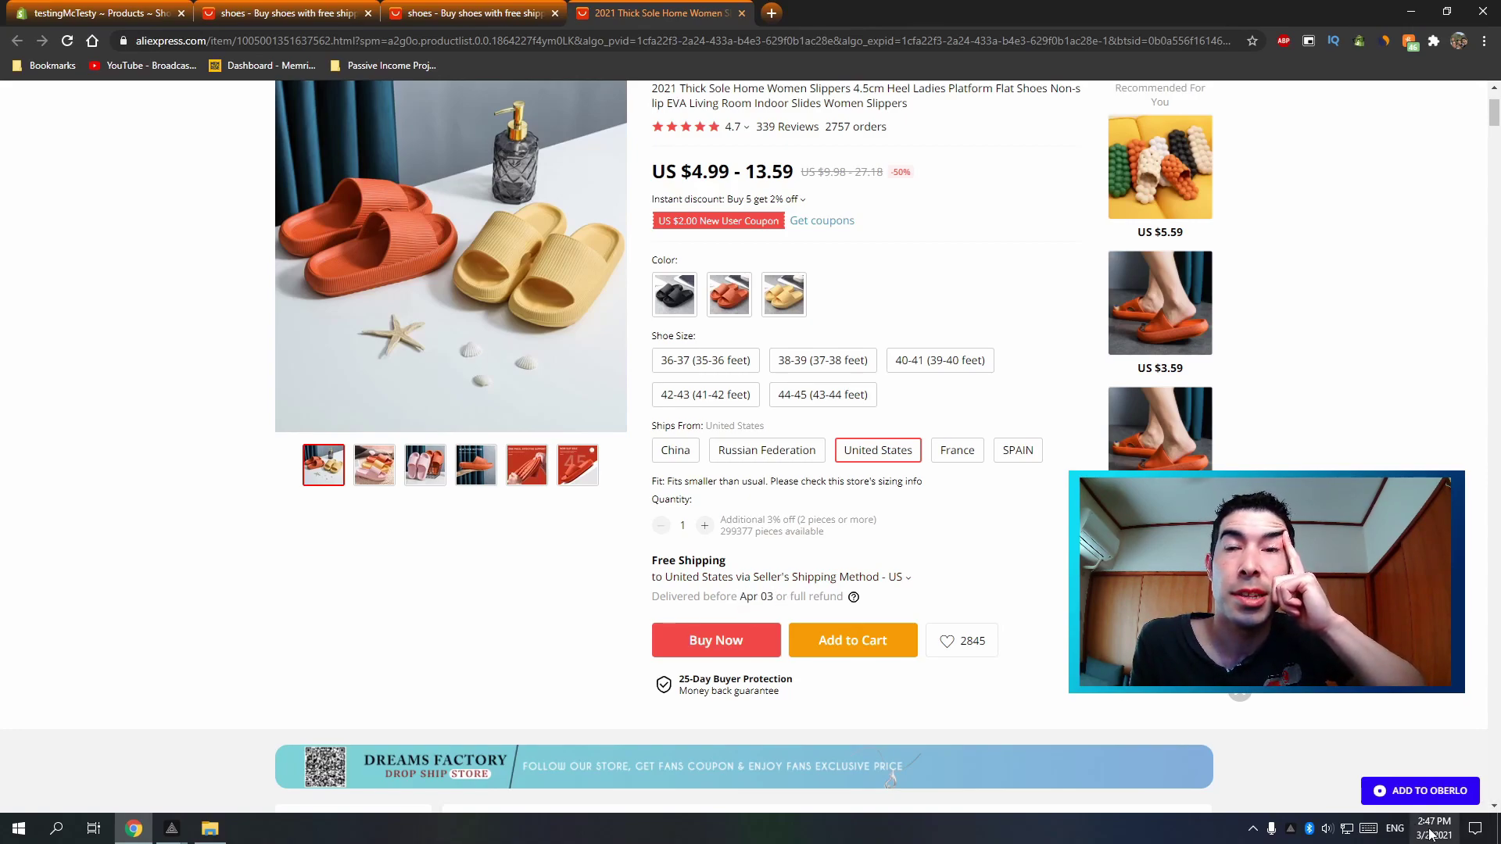
Step: Compare the platform slippers' shipping methods and delivery times when shipped from the United States and from China
click(862, 574)
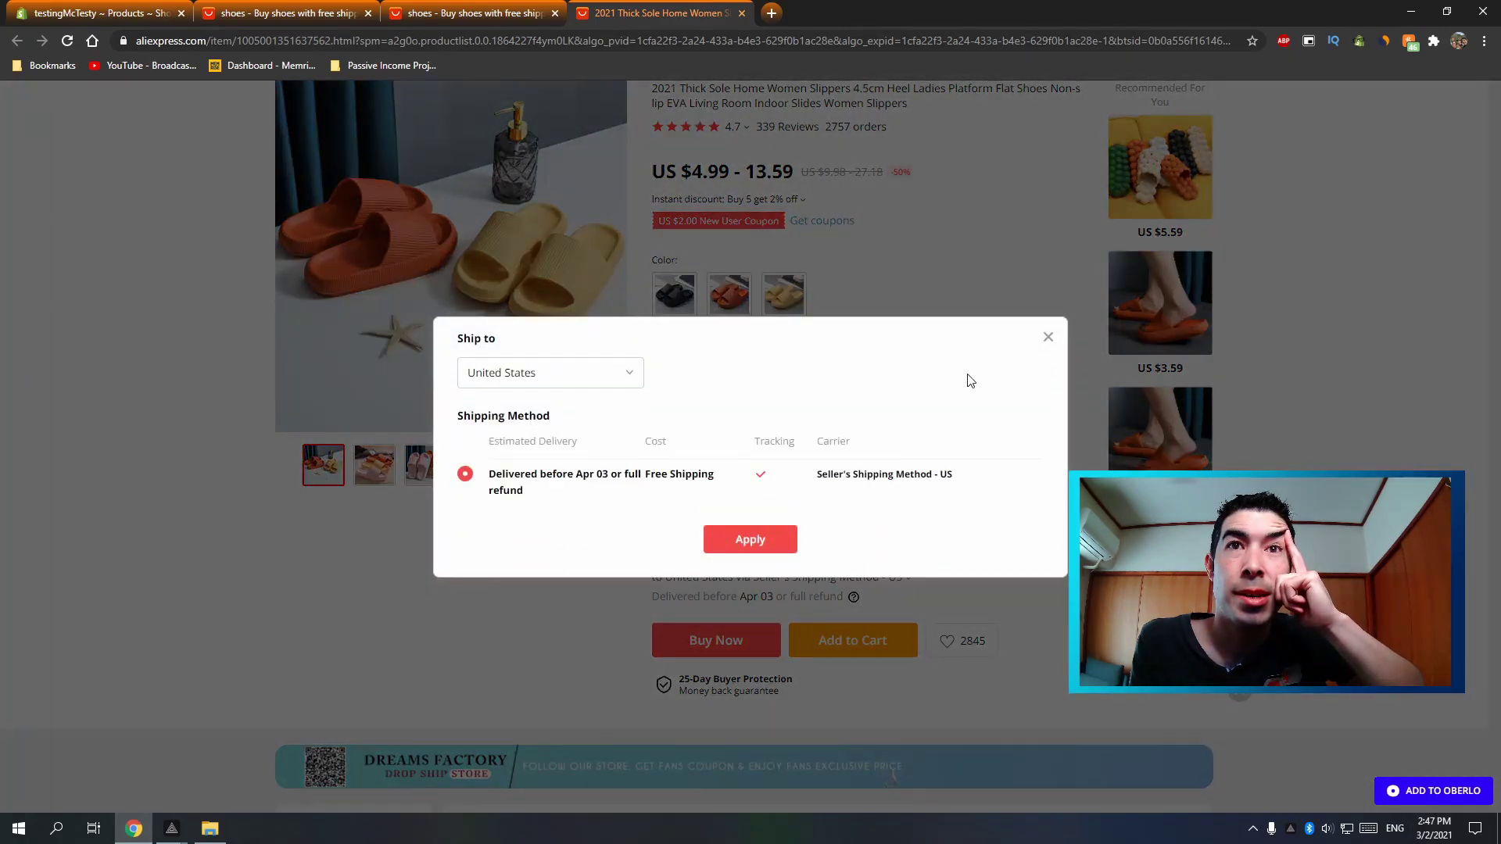
click(1048, 337)
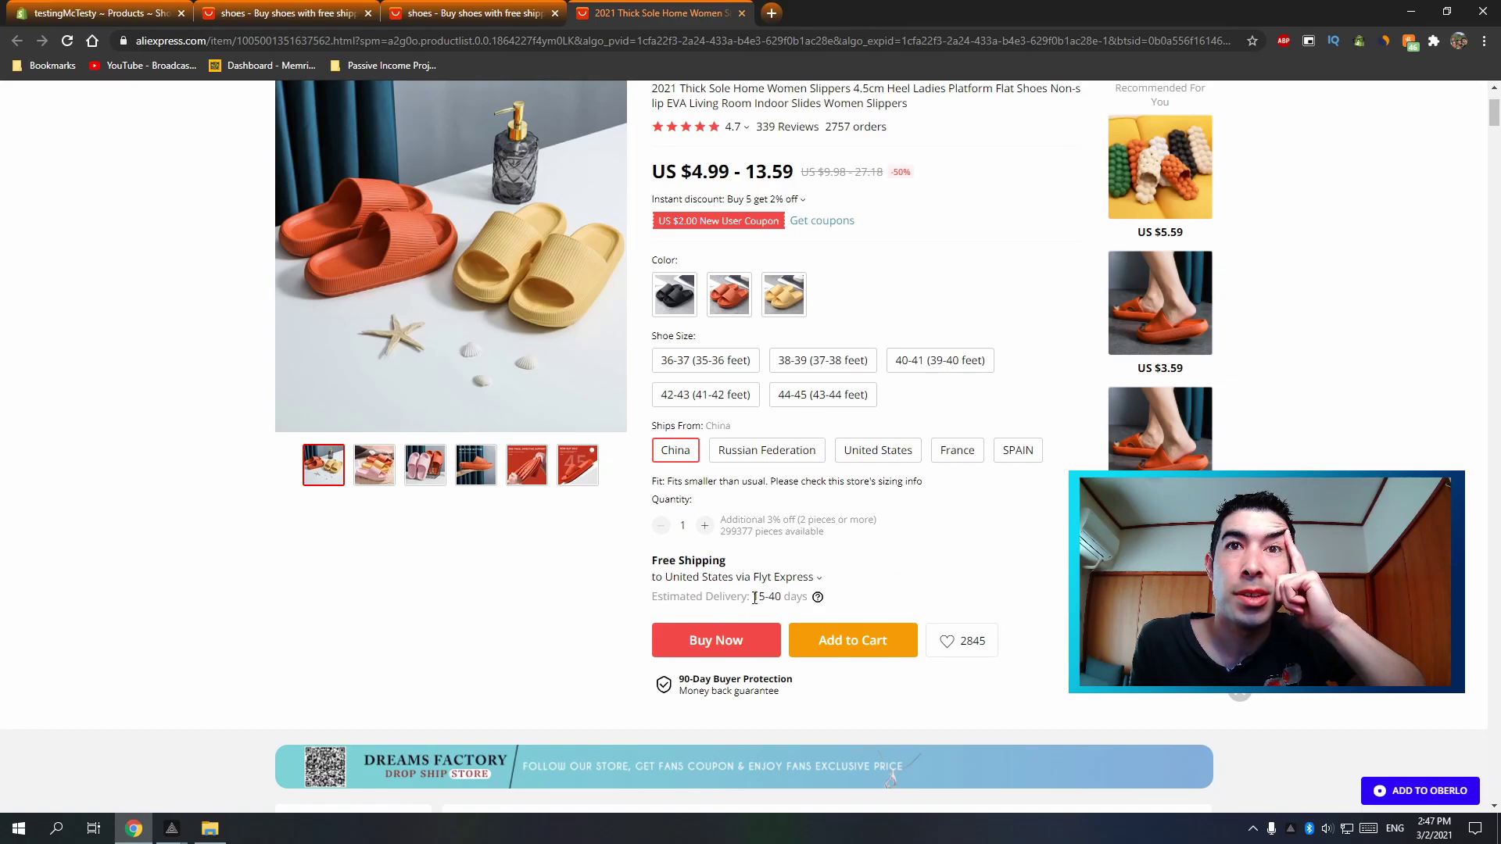
click(782, 576)
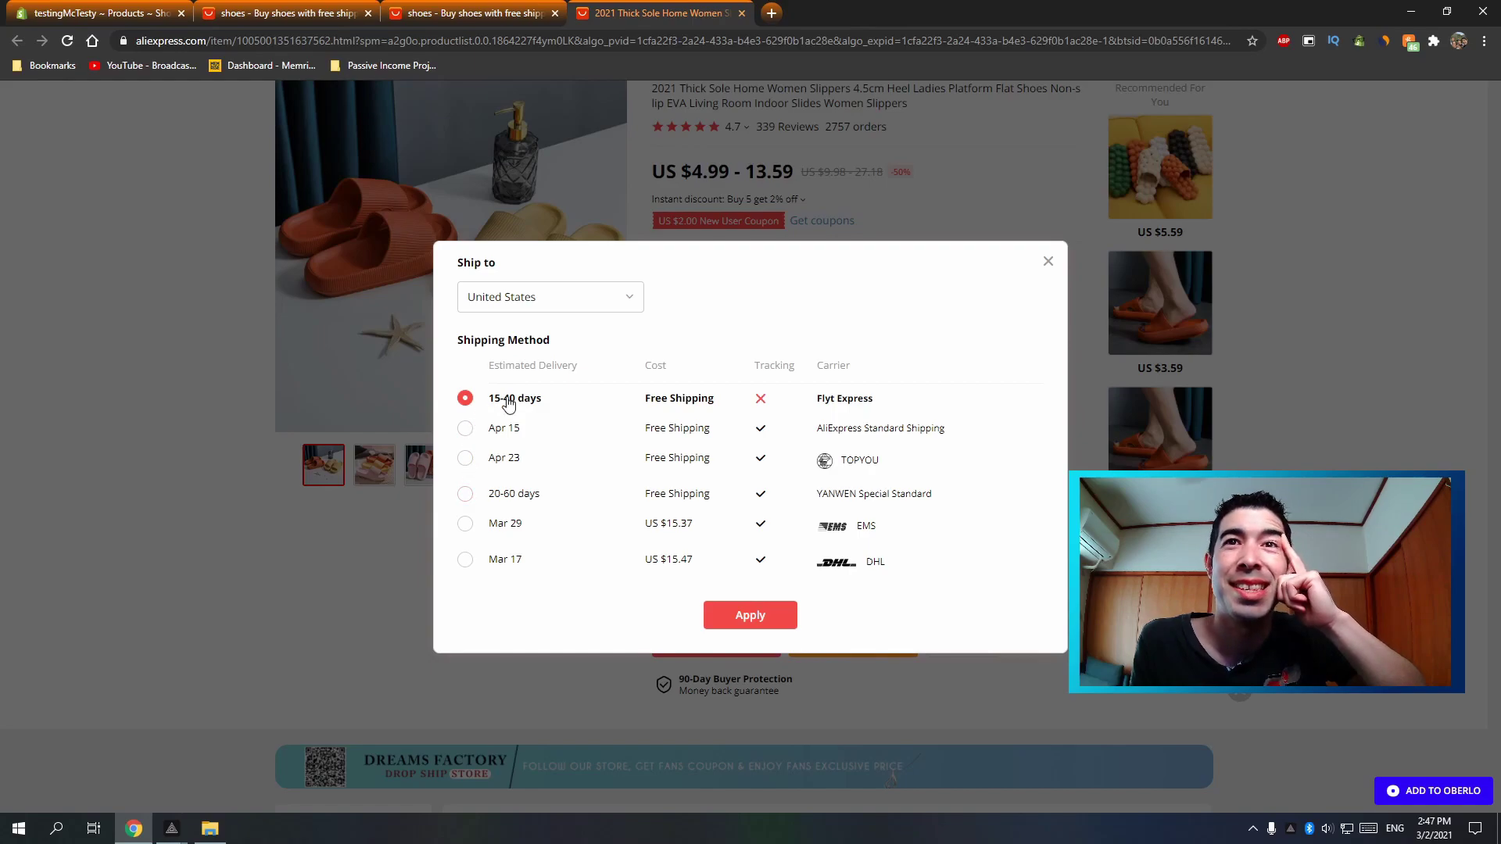
click(1047, 265)
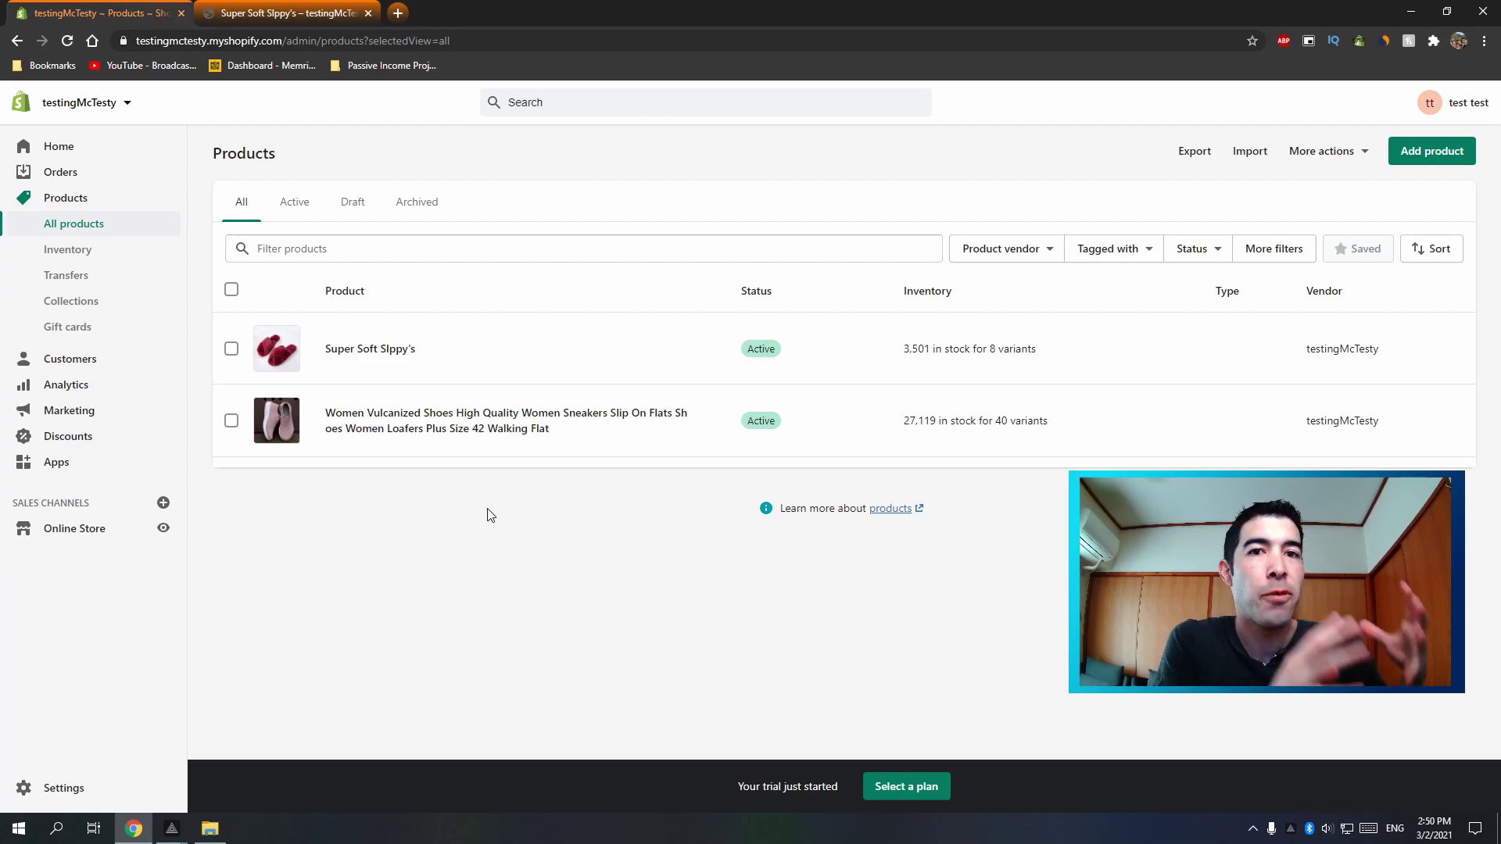
Step: Reopen Oberlo from Shopify's installed apps and close the Super Soft Slppy's store preview
click(85, 461)
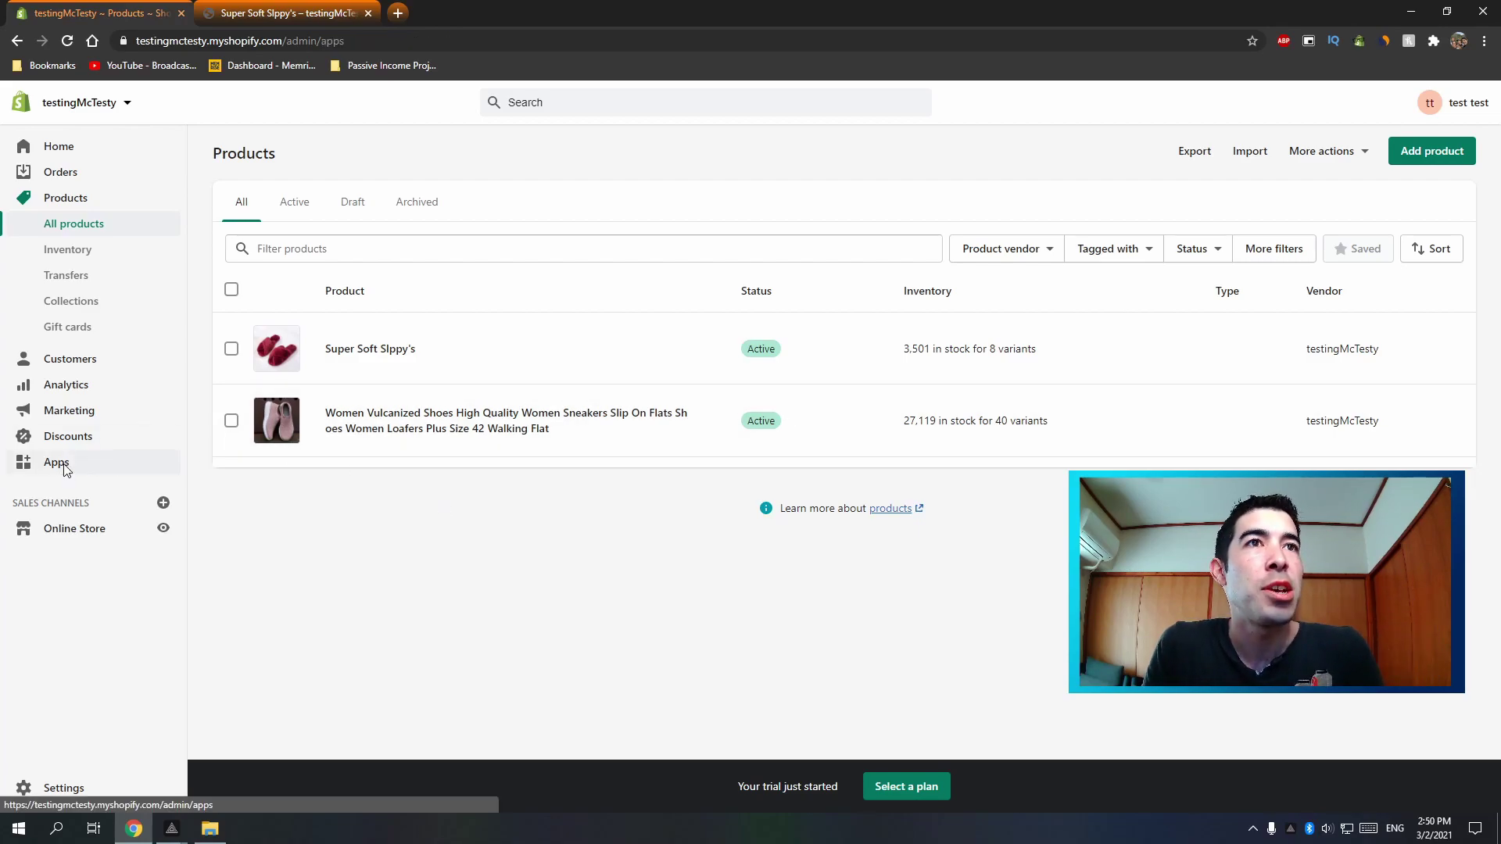
click(545, 288)
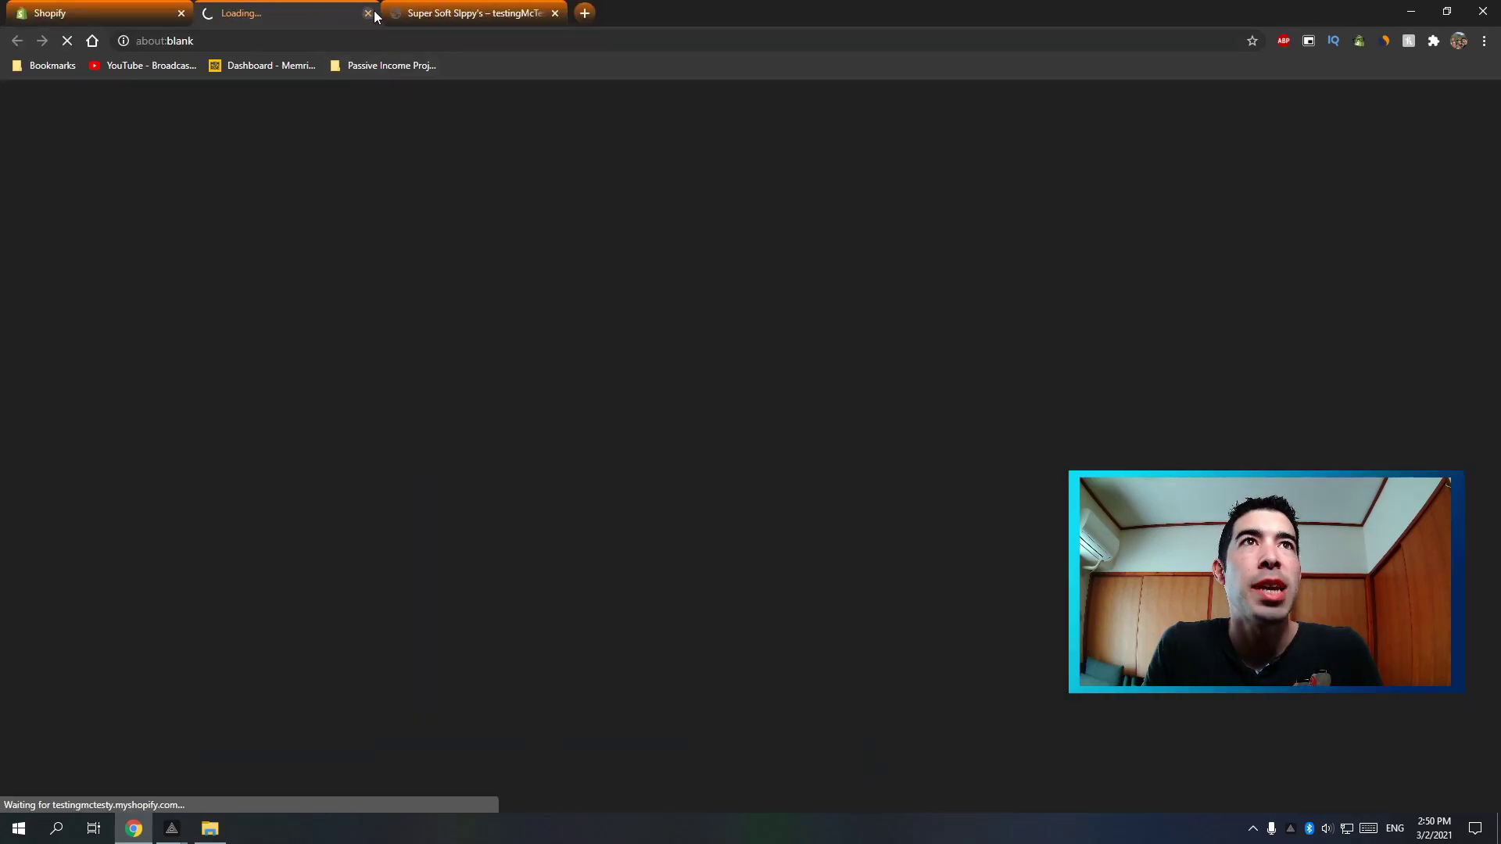
click(555, 12)
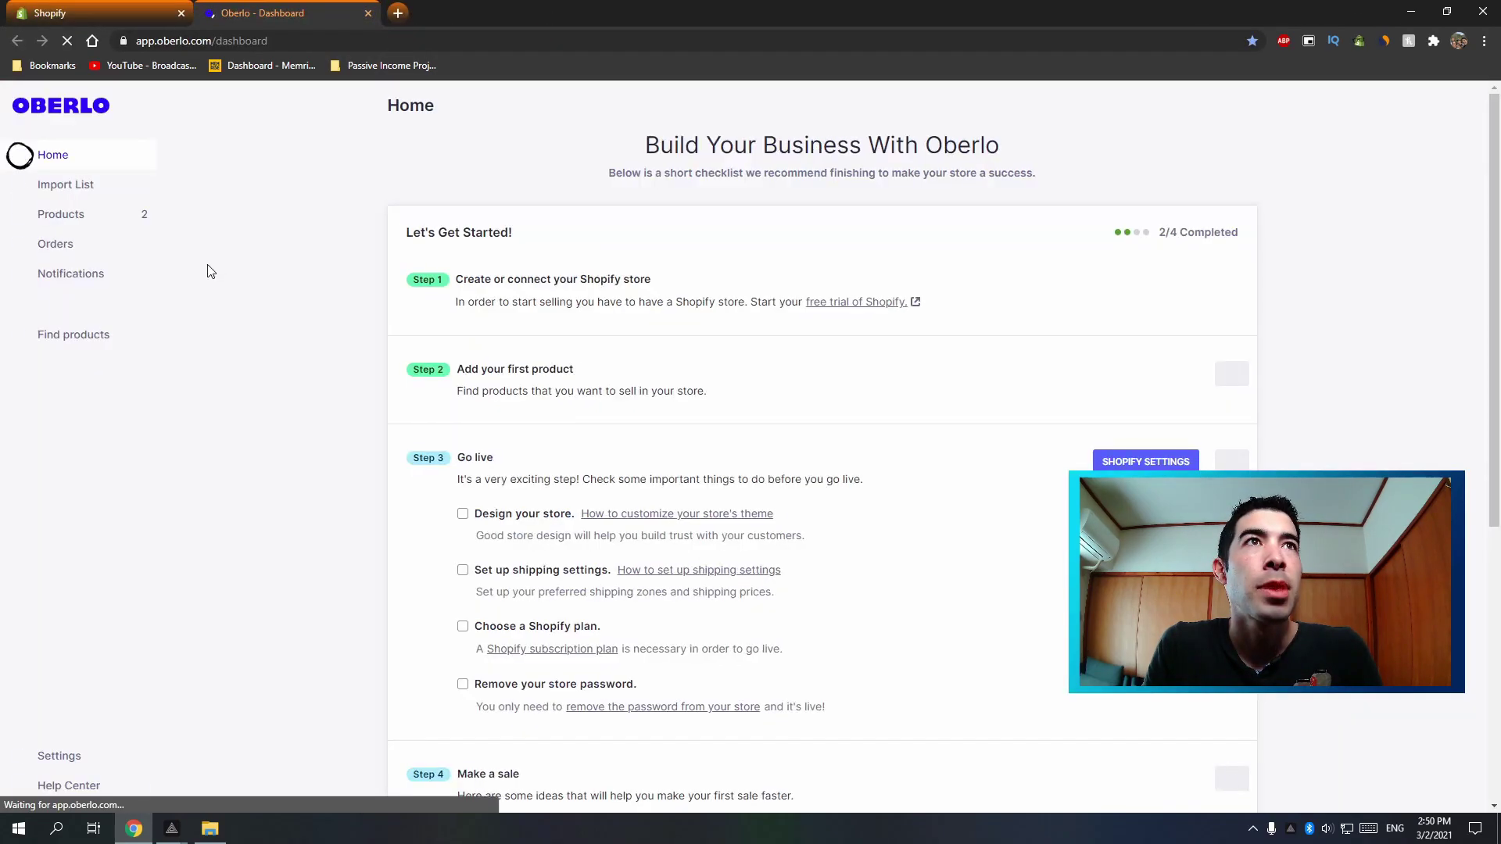
Step: Review the store's orders, imported products and import list in turn
click(82, 258)
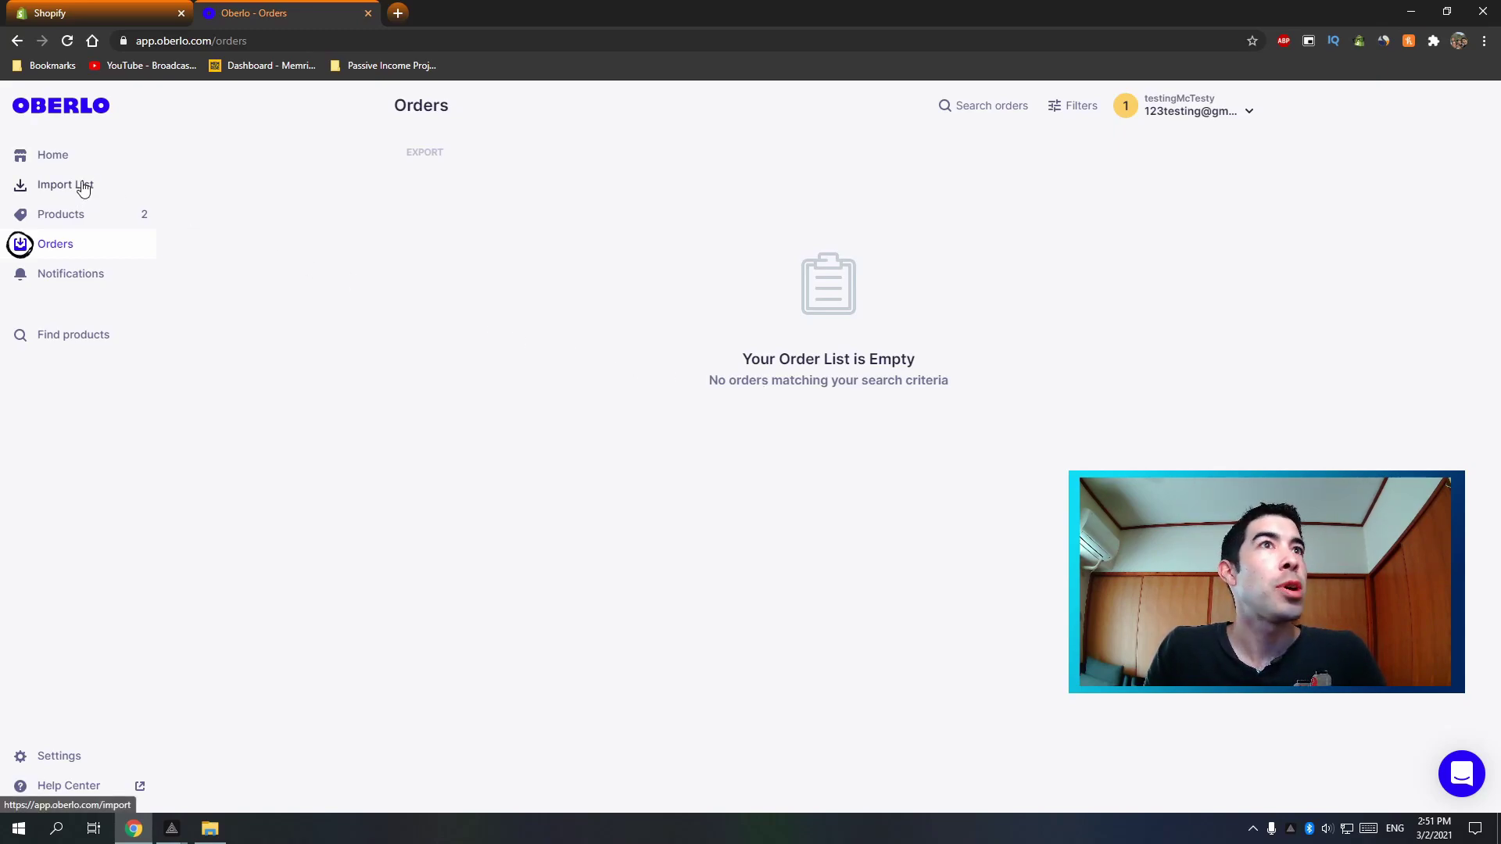
click(75, 223)
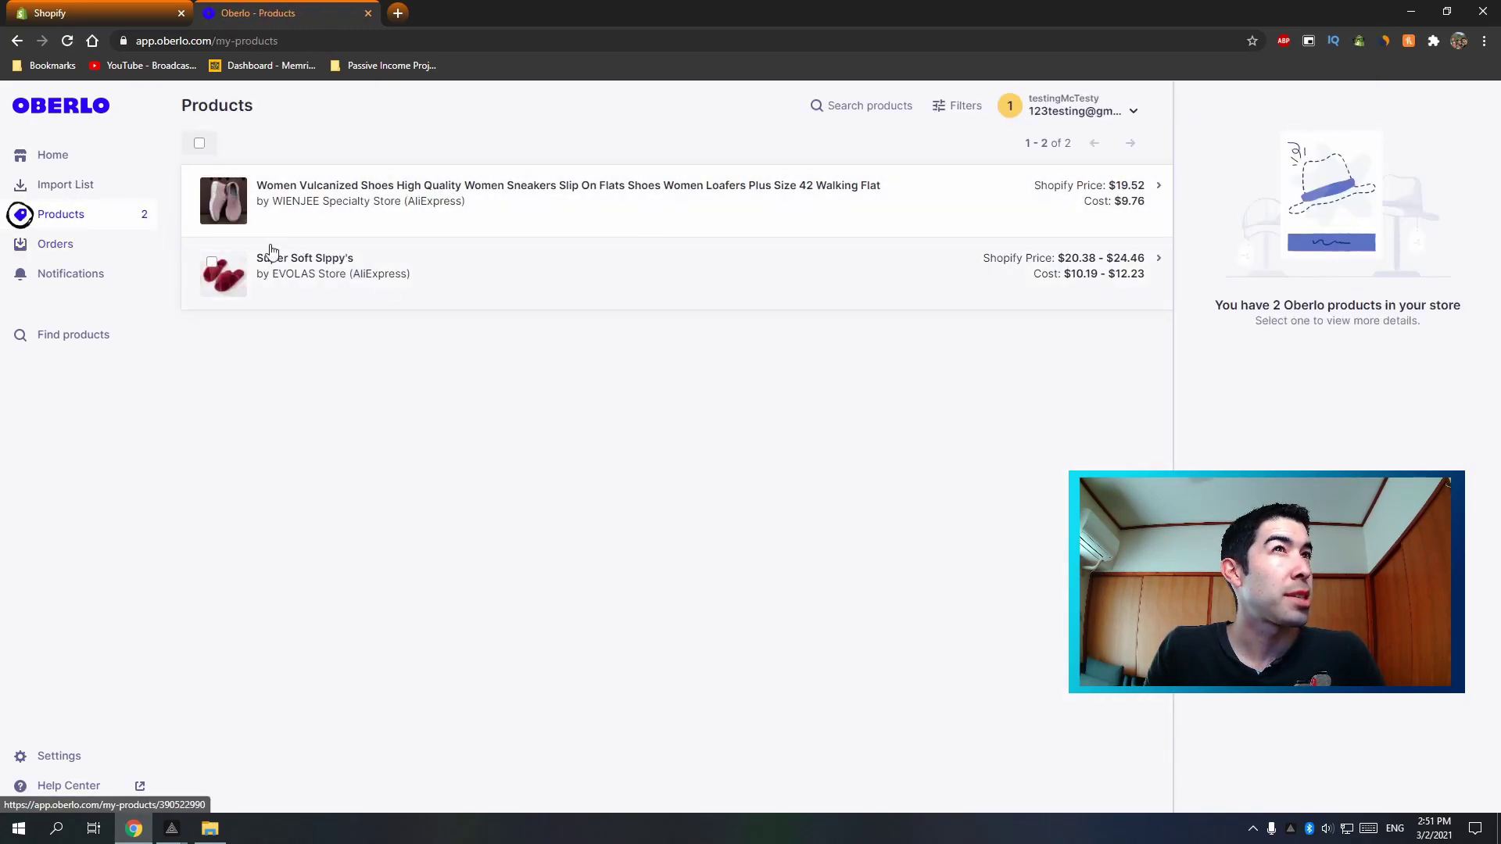
click(82, 188)
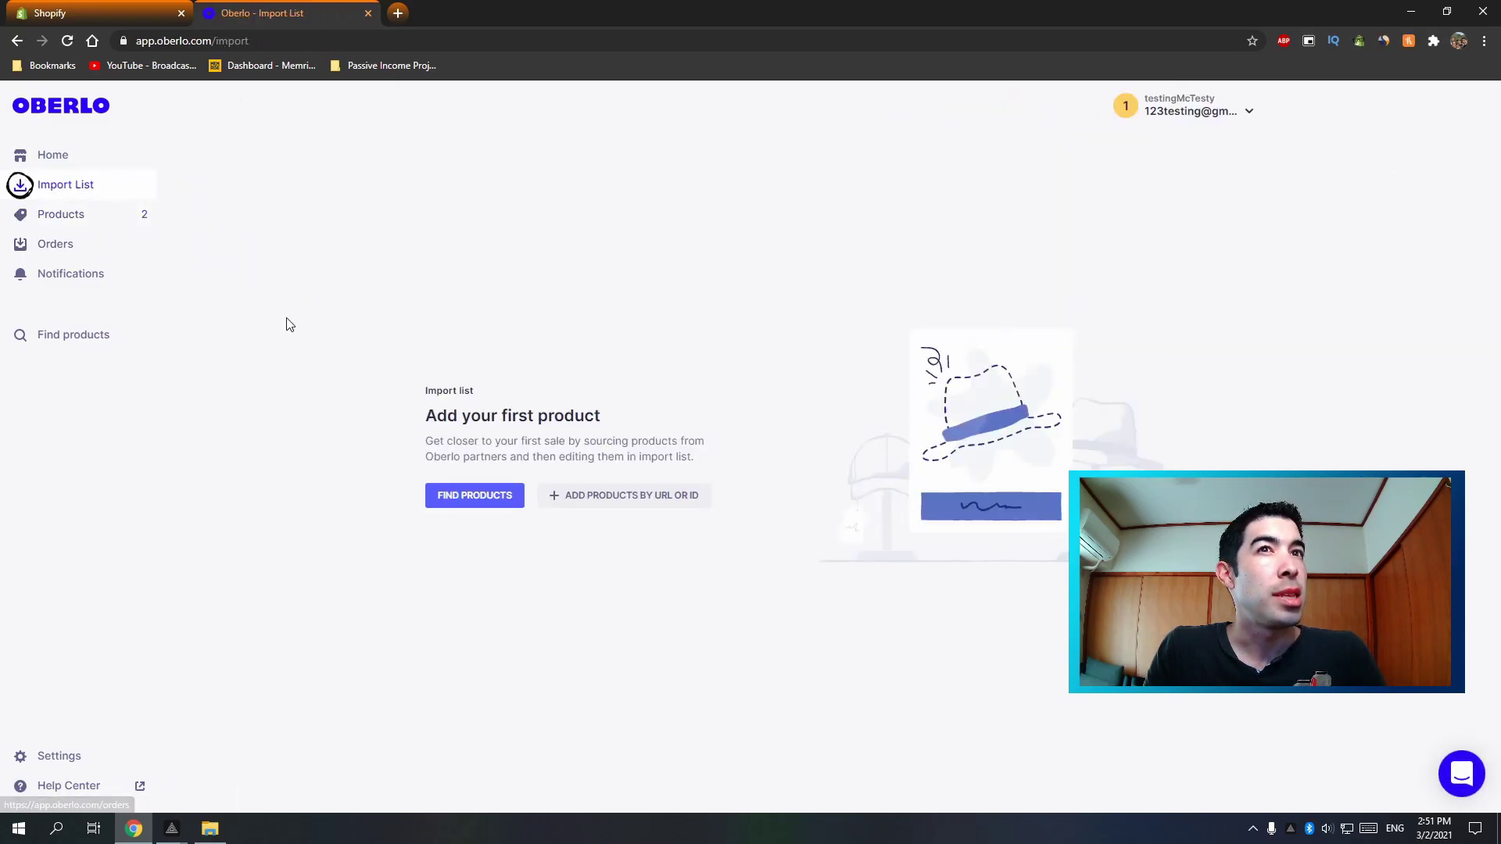
Step: Add the Folding Pet Dog Carrier Pad from the Product Watch suggestions to the import list and open that list
click(468, 505)
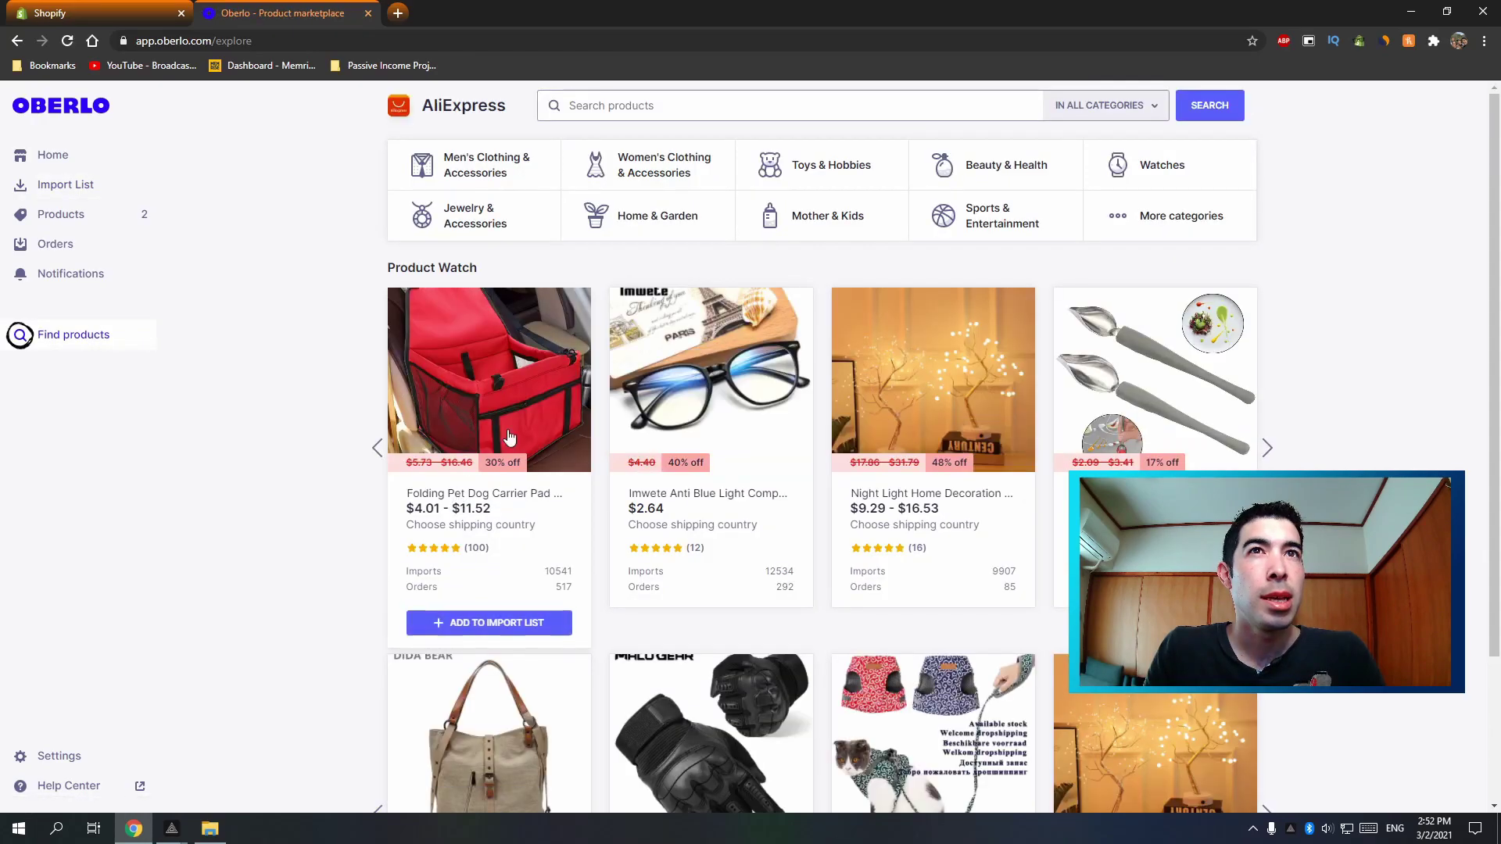
click(469, 626)
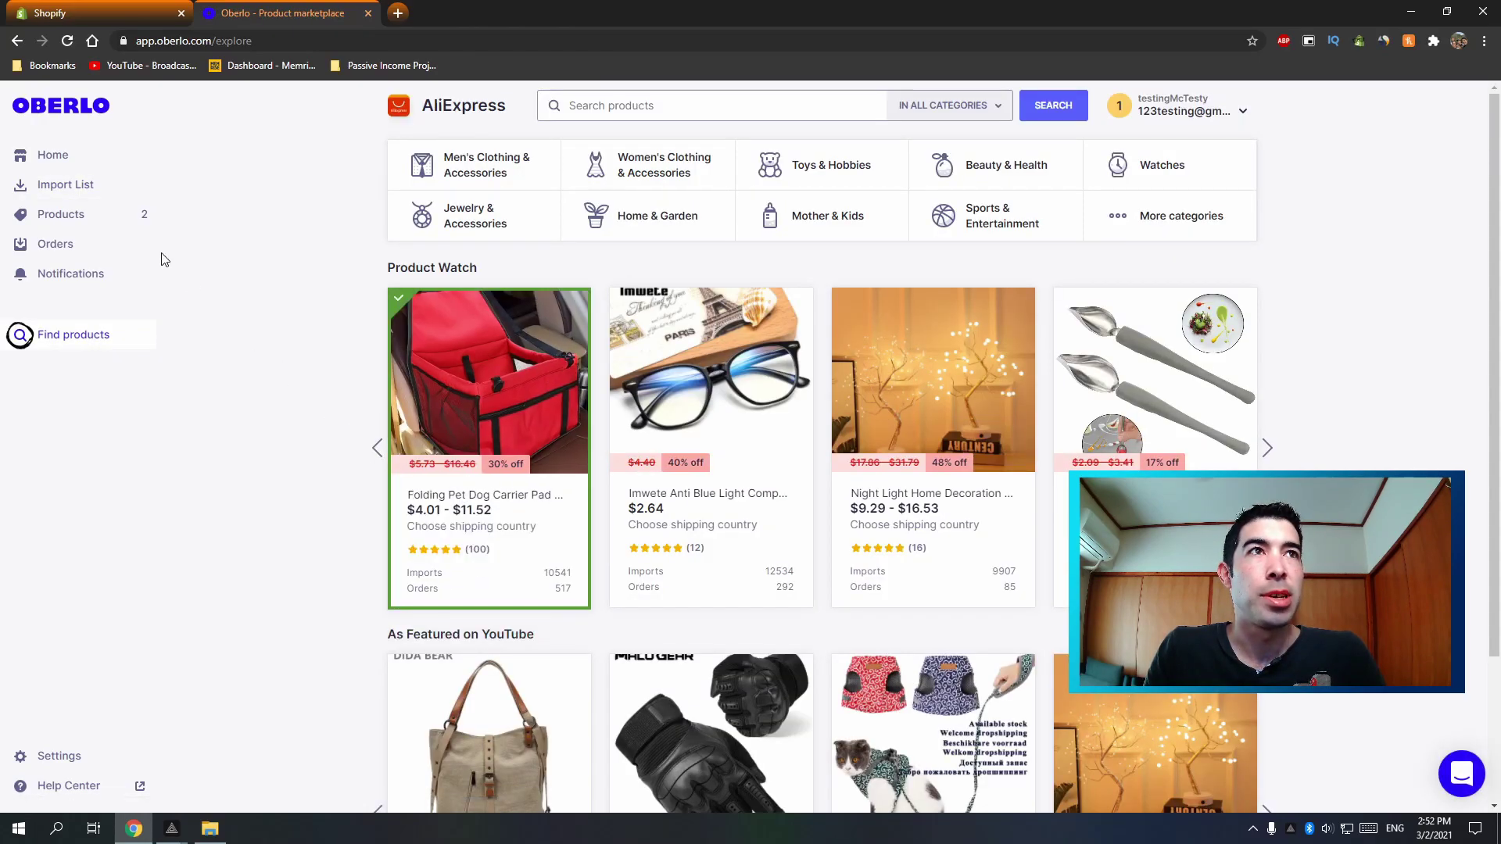
click(69, 188)
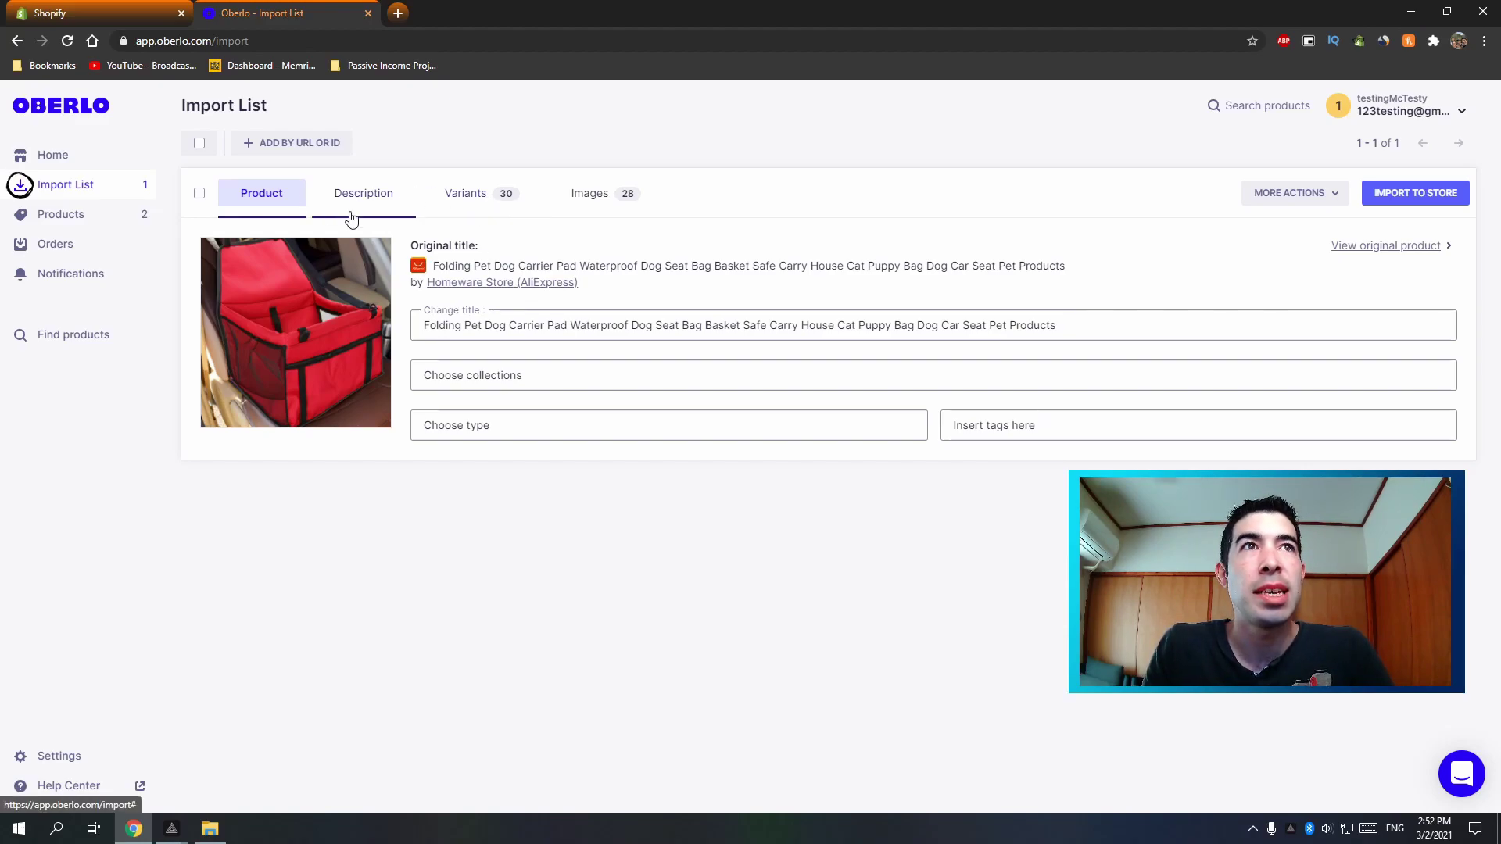
Step: Examine the pet carrier's variants and images in the import list, and return to the Oberlo home dashboard
click(483, 197)
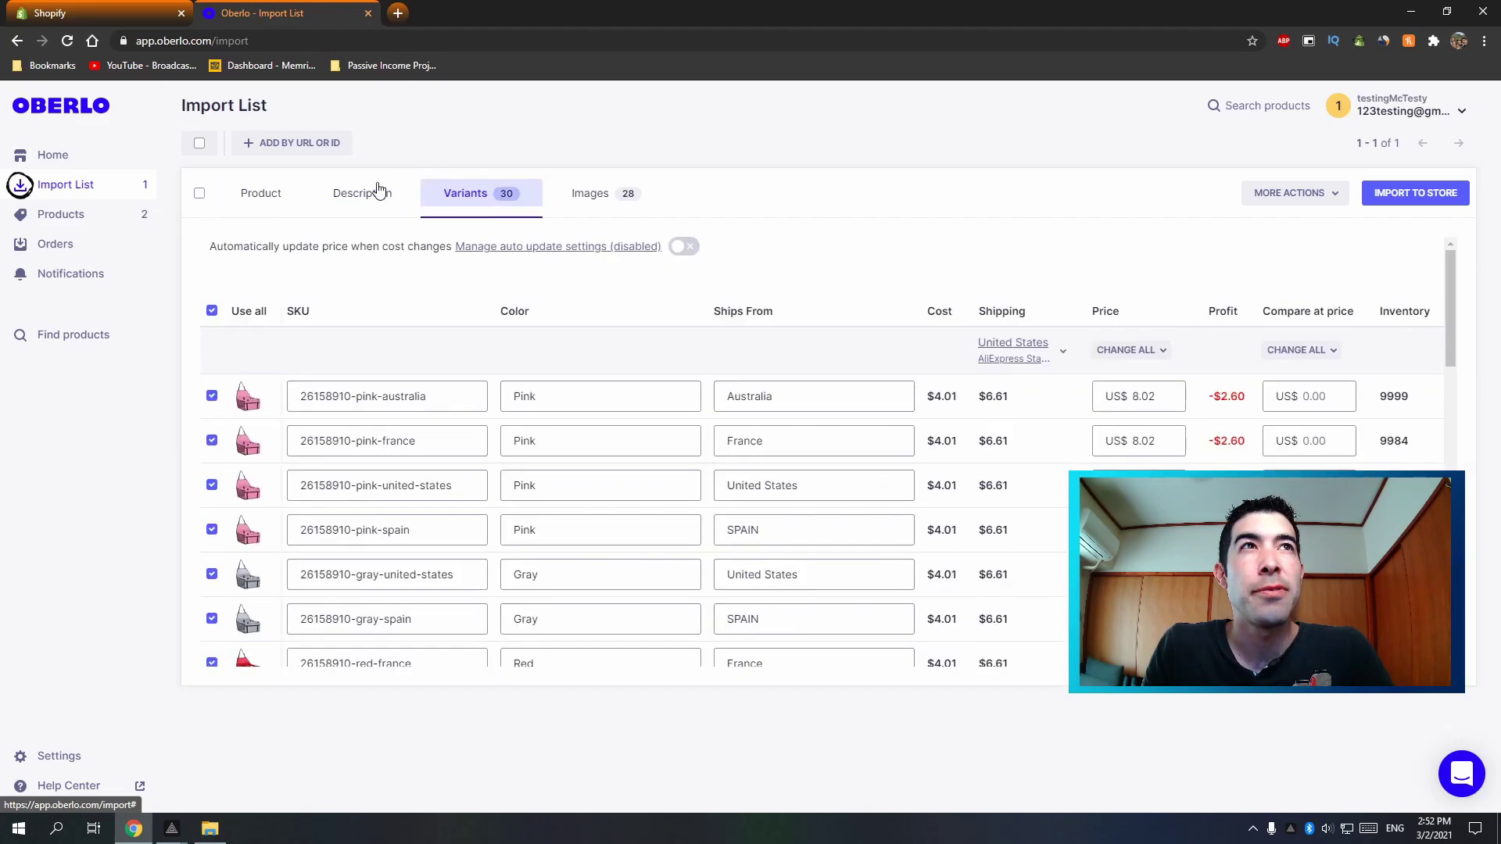
click(596, 199)
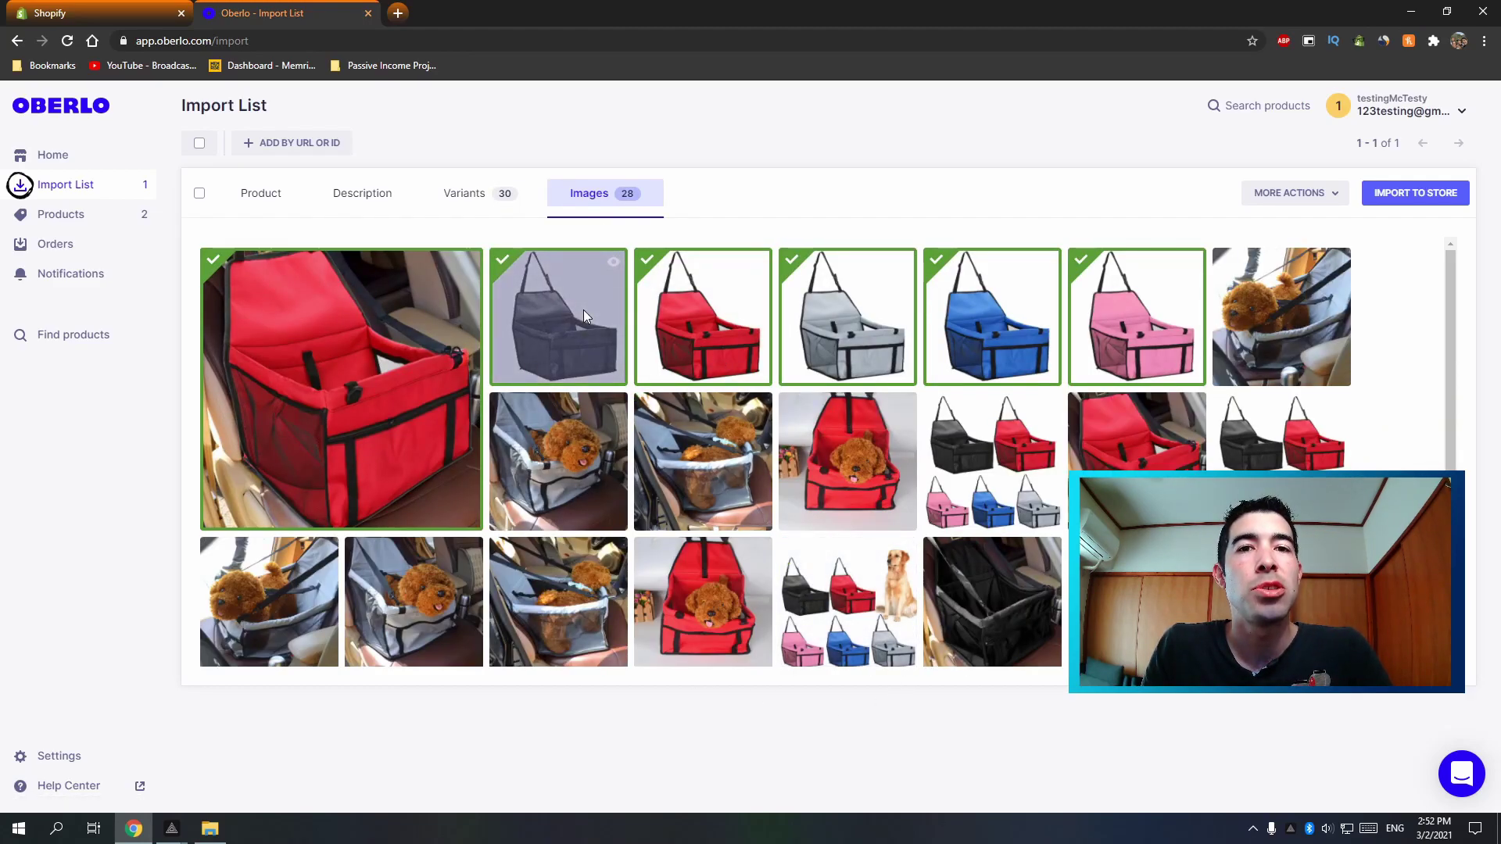
click(486, 209)
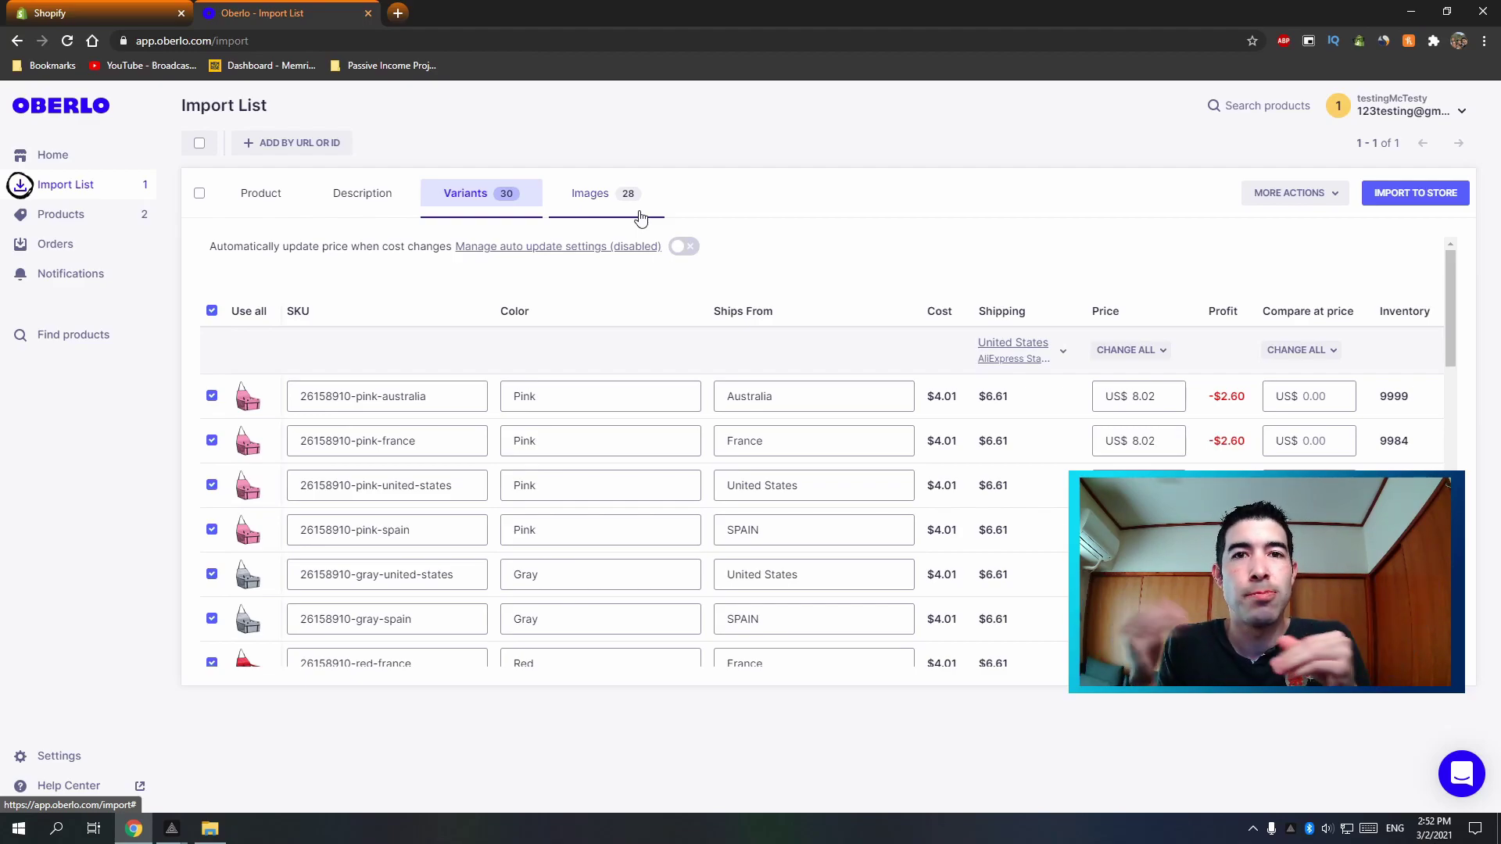
click(75, 156)
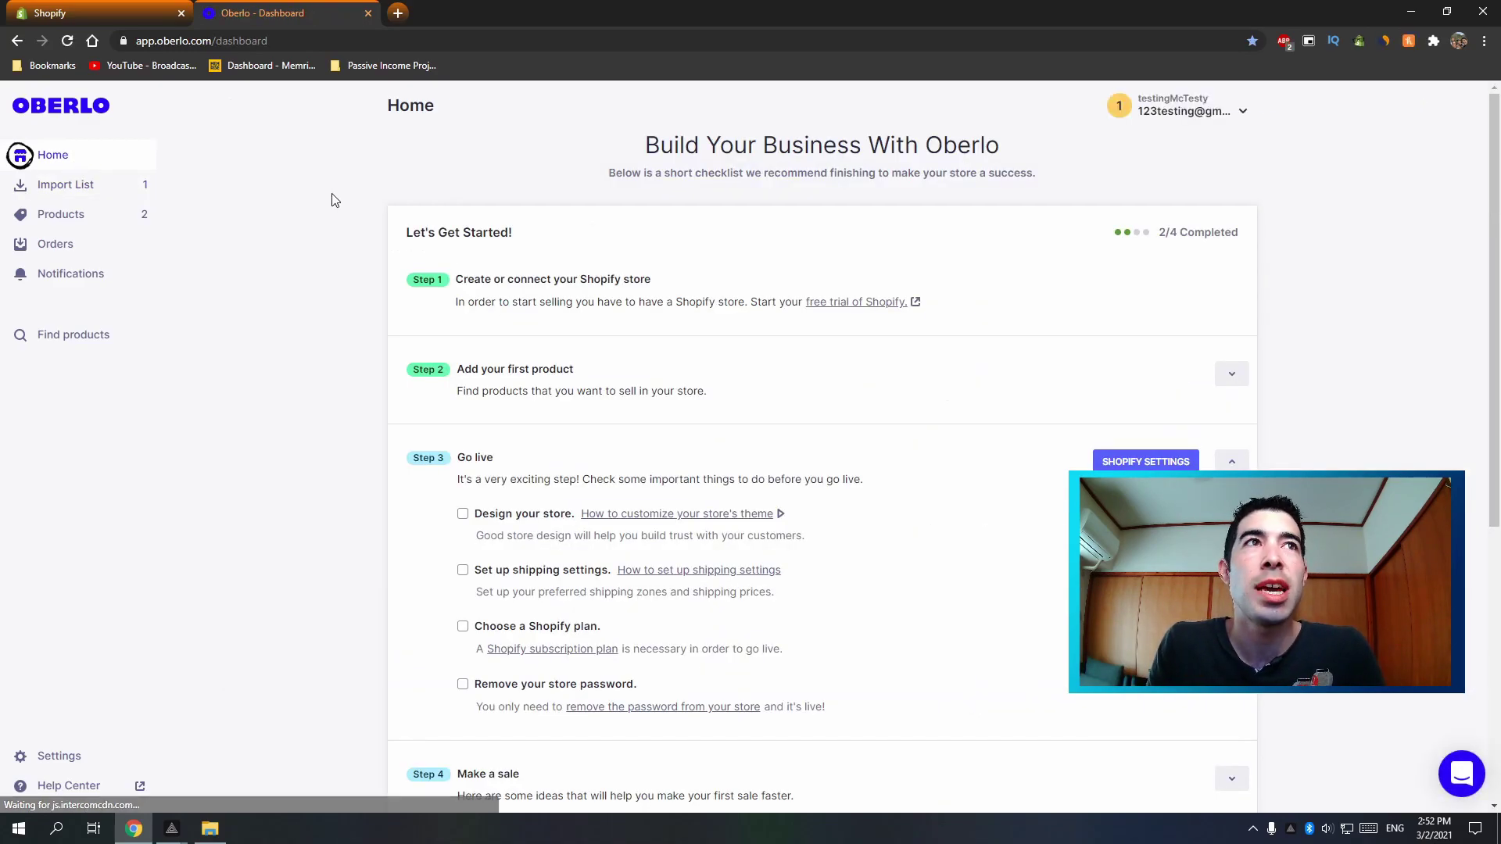